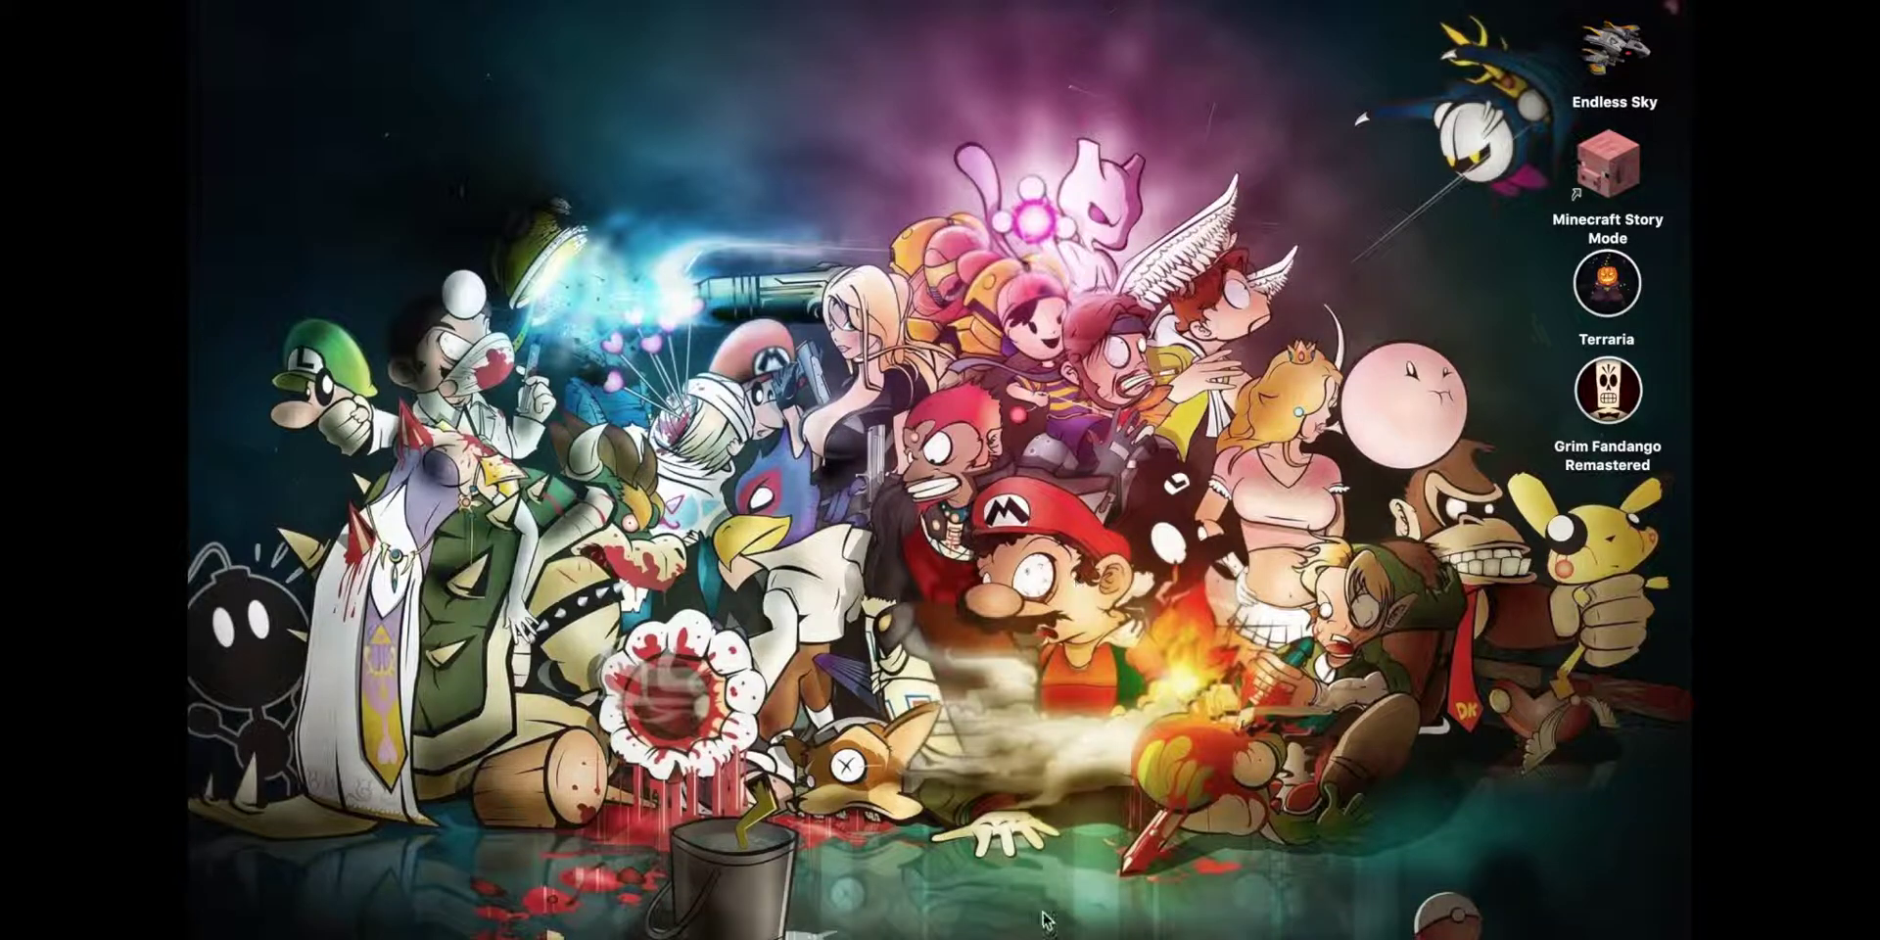
Step: Load openemu.org in a new Safari window
mouse_move(1009, 920)
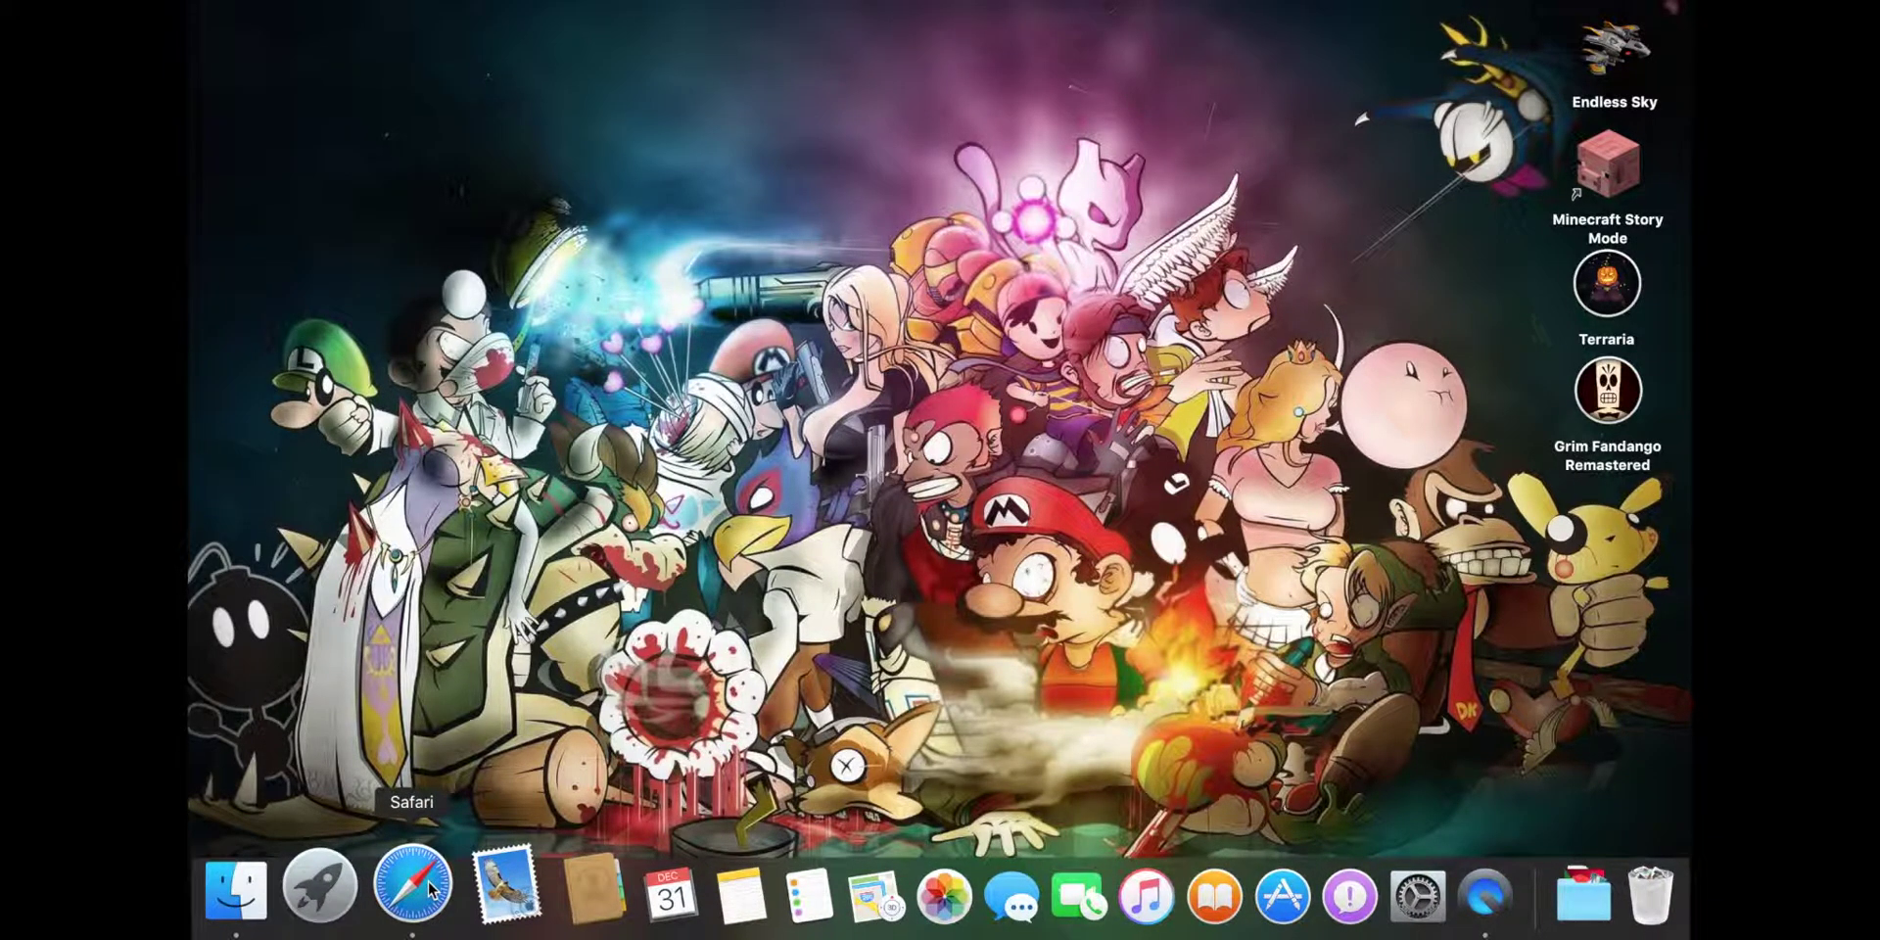
click(431, 891)
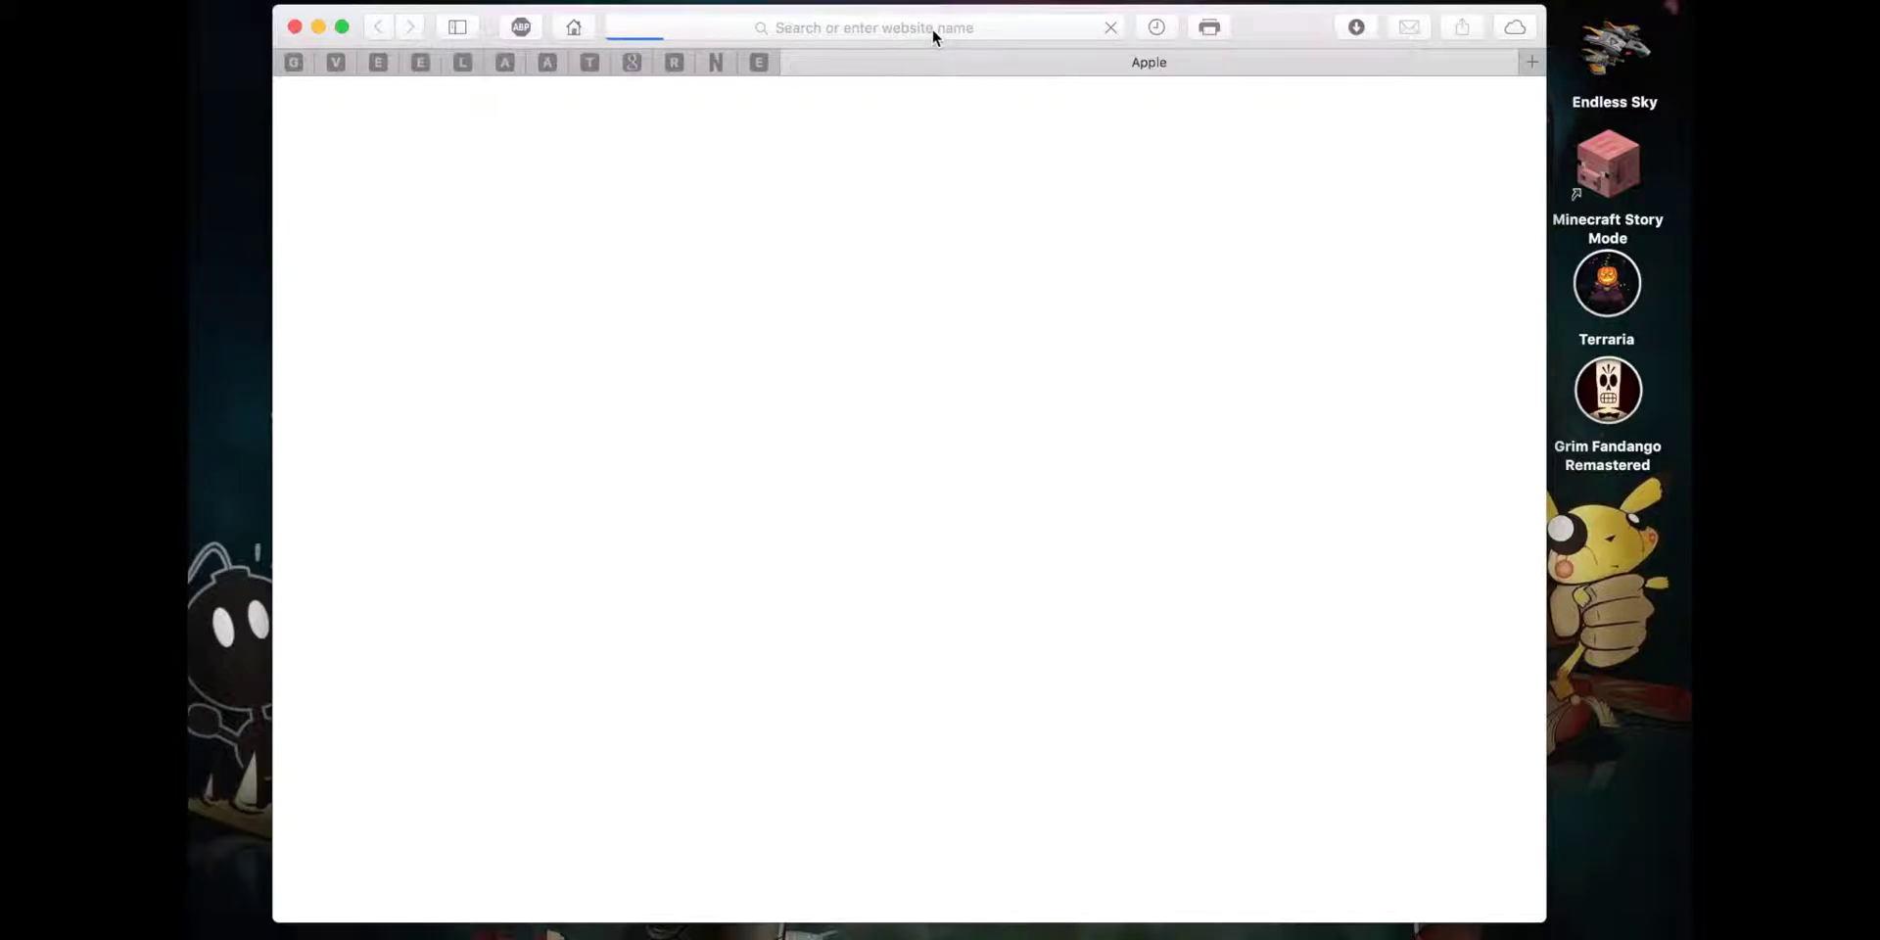
click(933, 27)
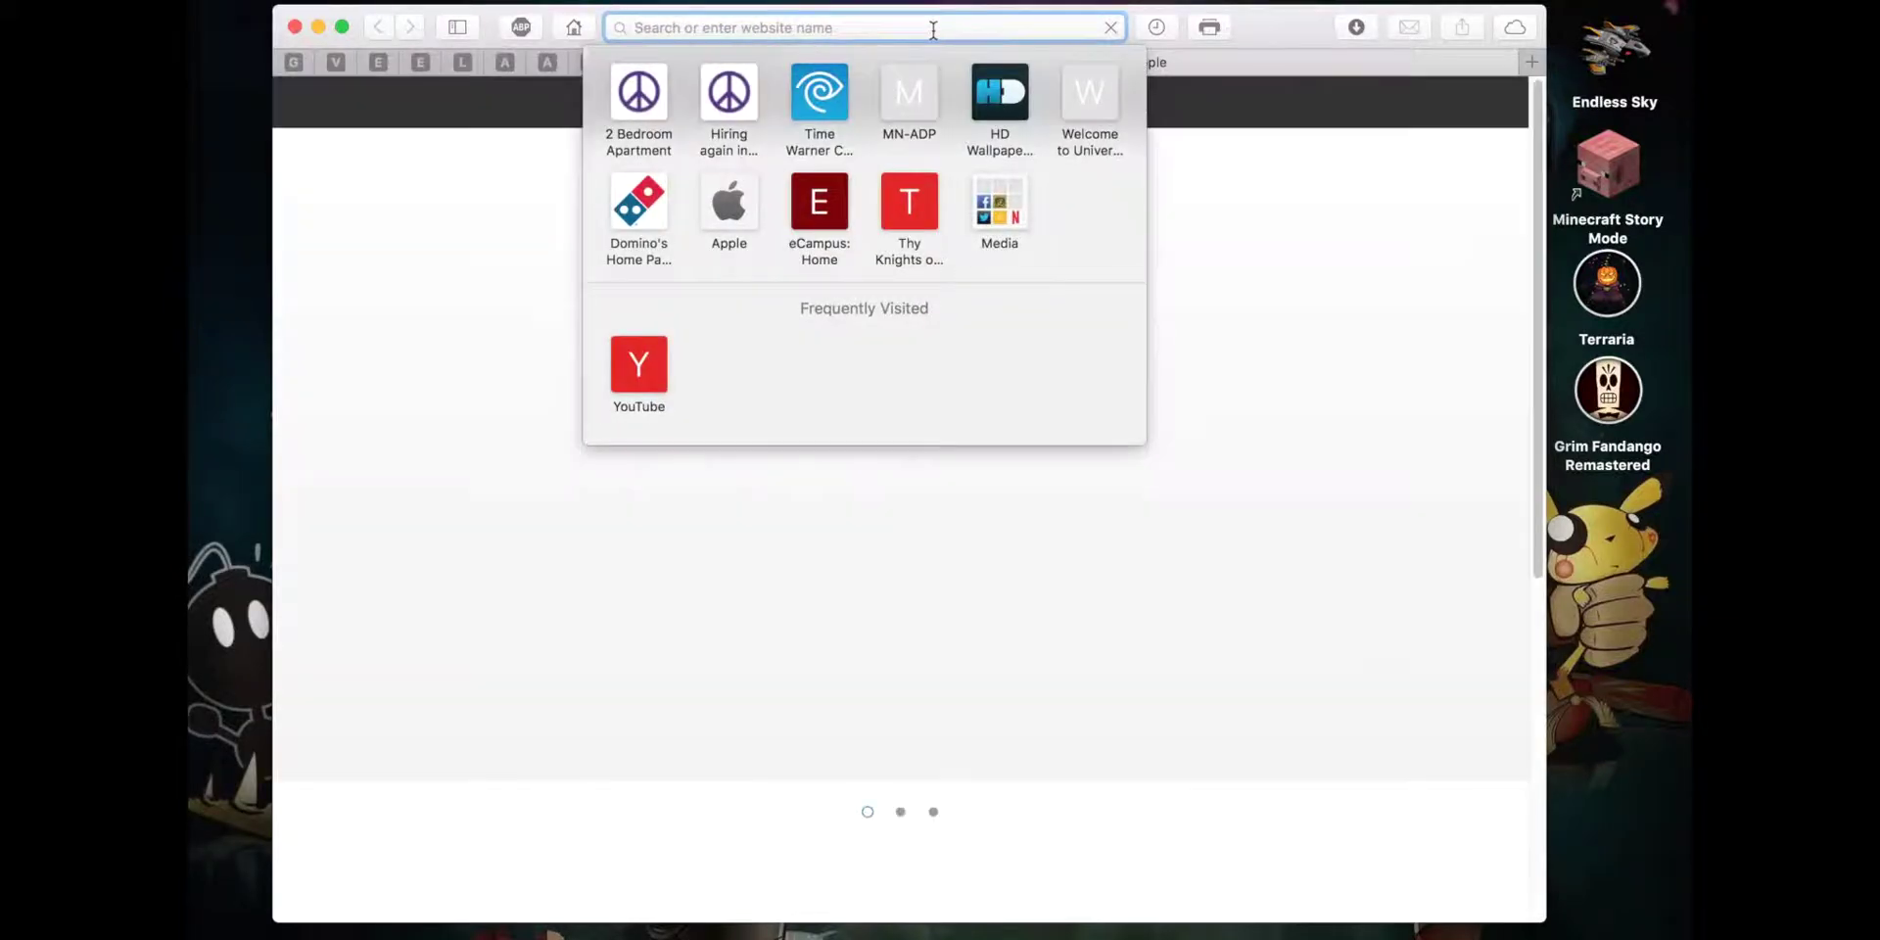
text(openemu.org)
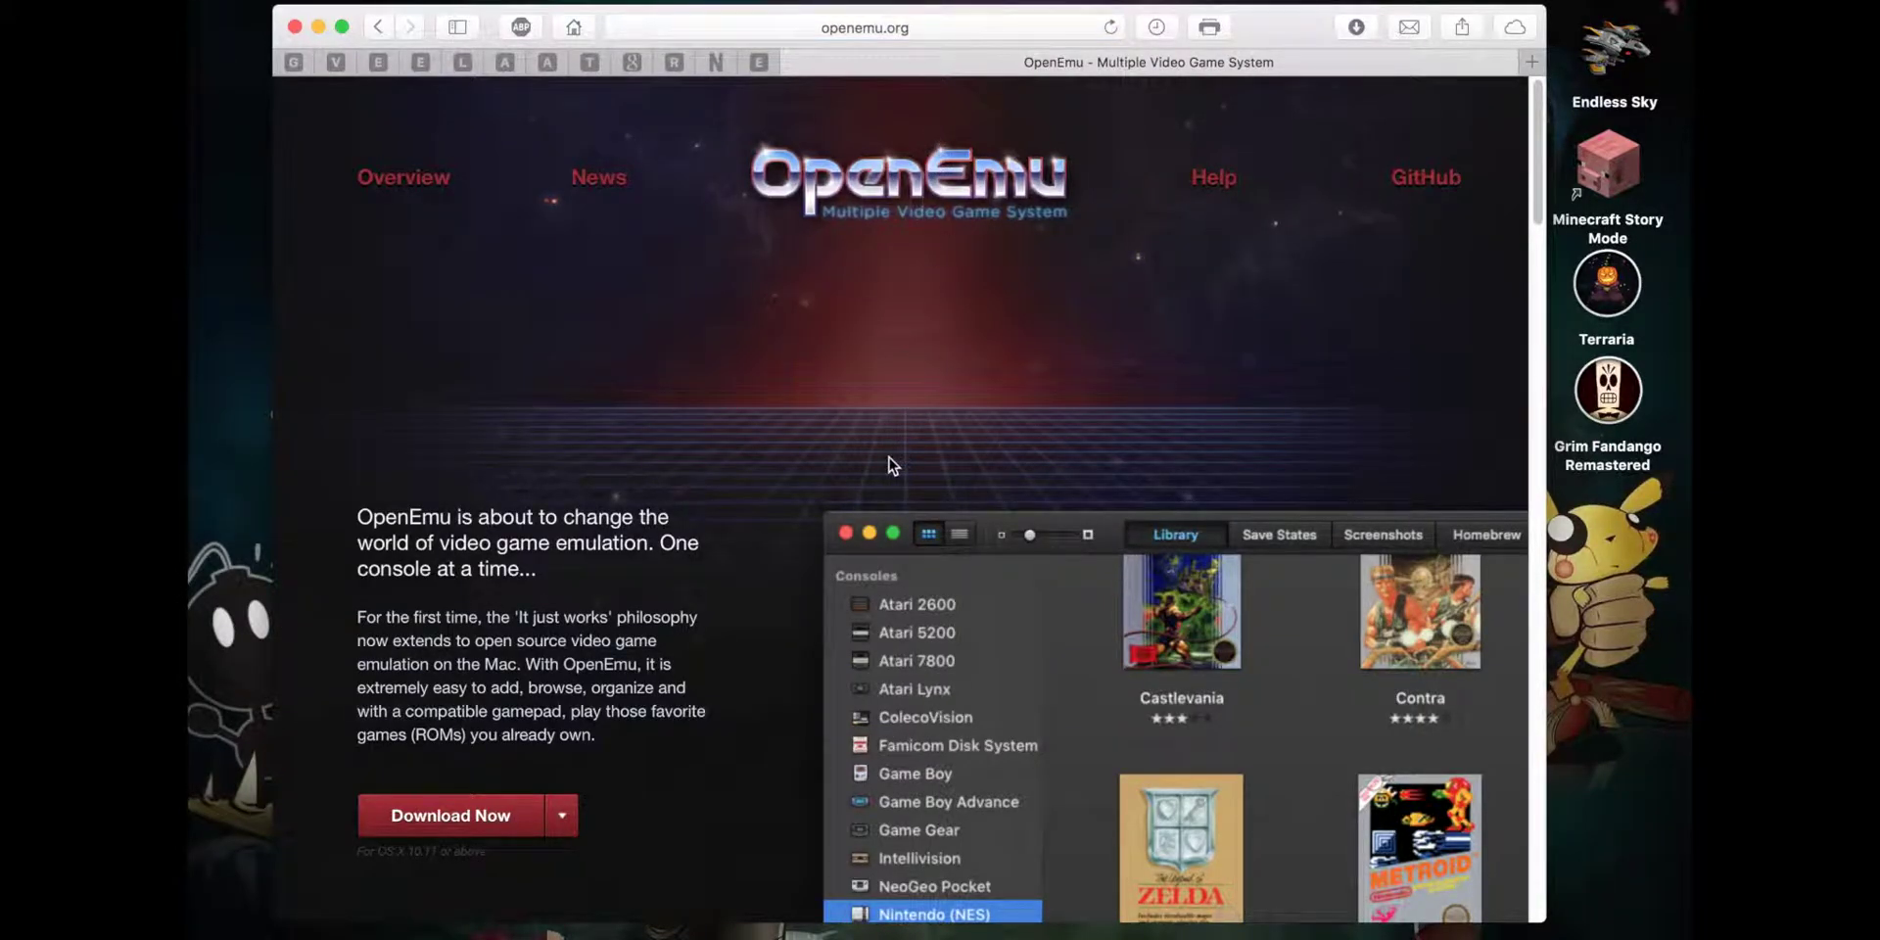
Step: Download OpenEmu_2.0.1.zip from the homepage and check the downloads list
scroll(659, 502, down, 3)
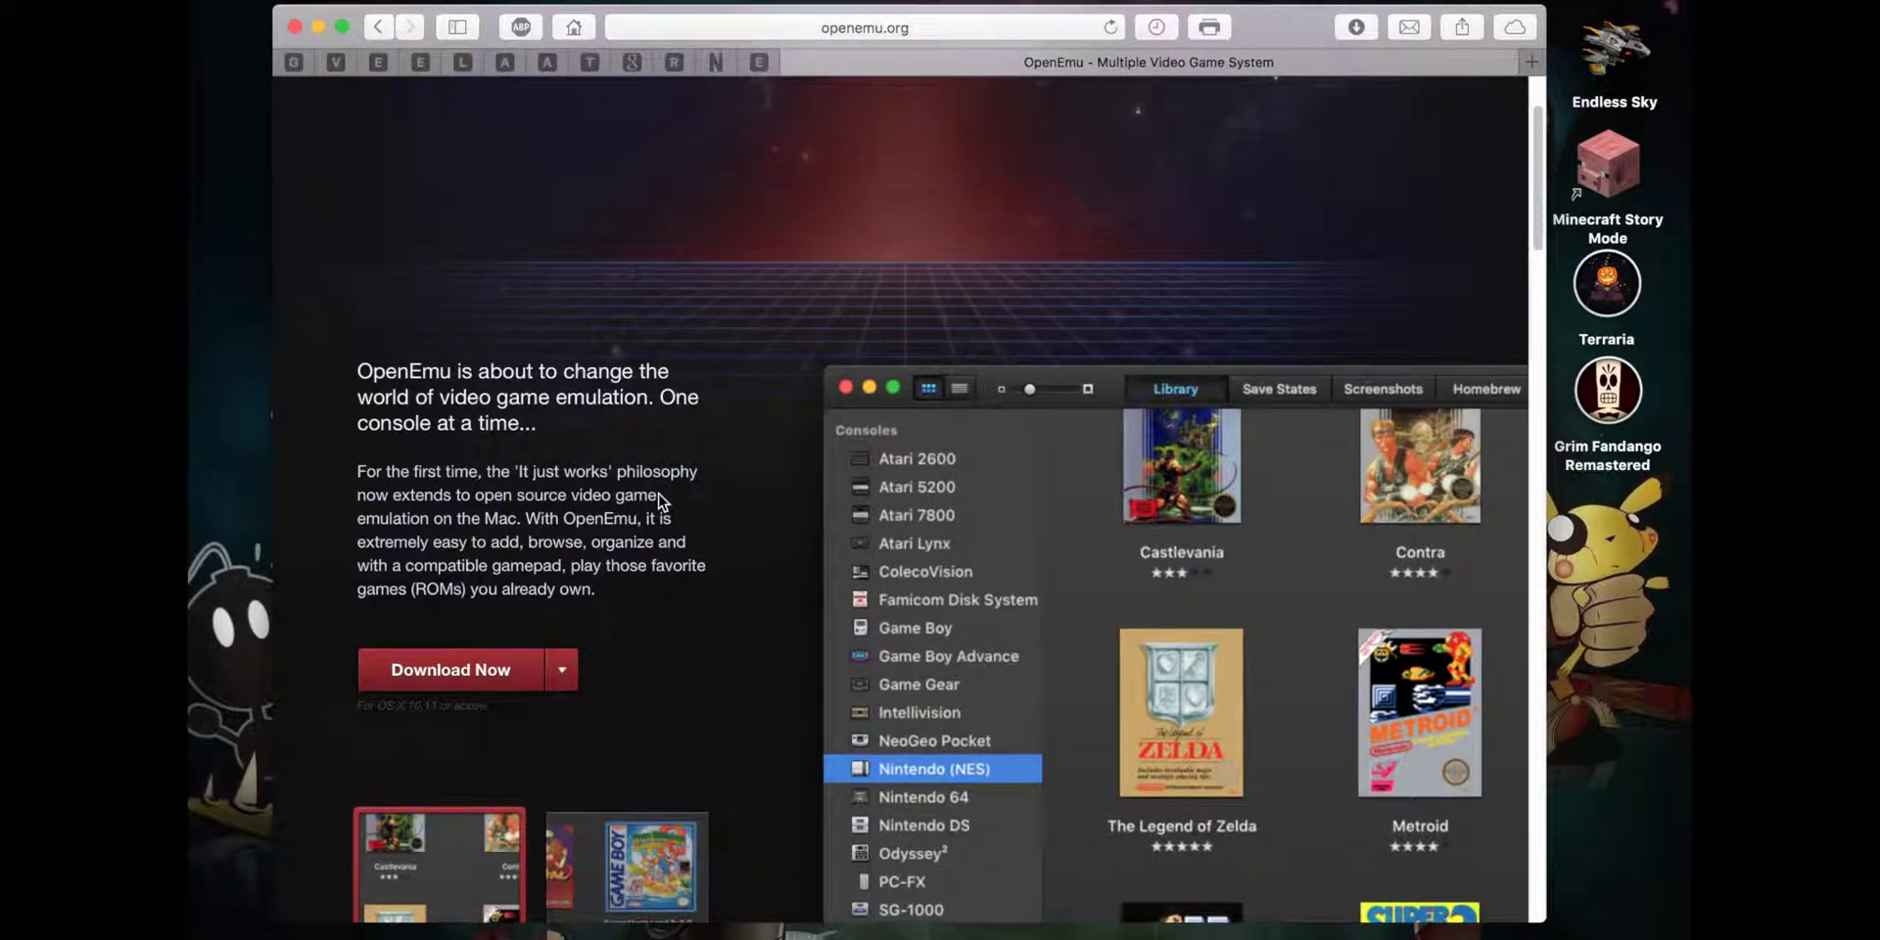
click(453, 675)
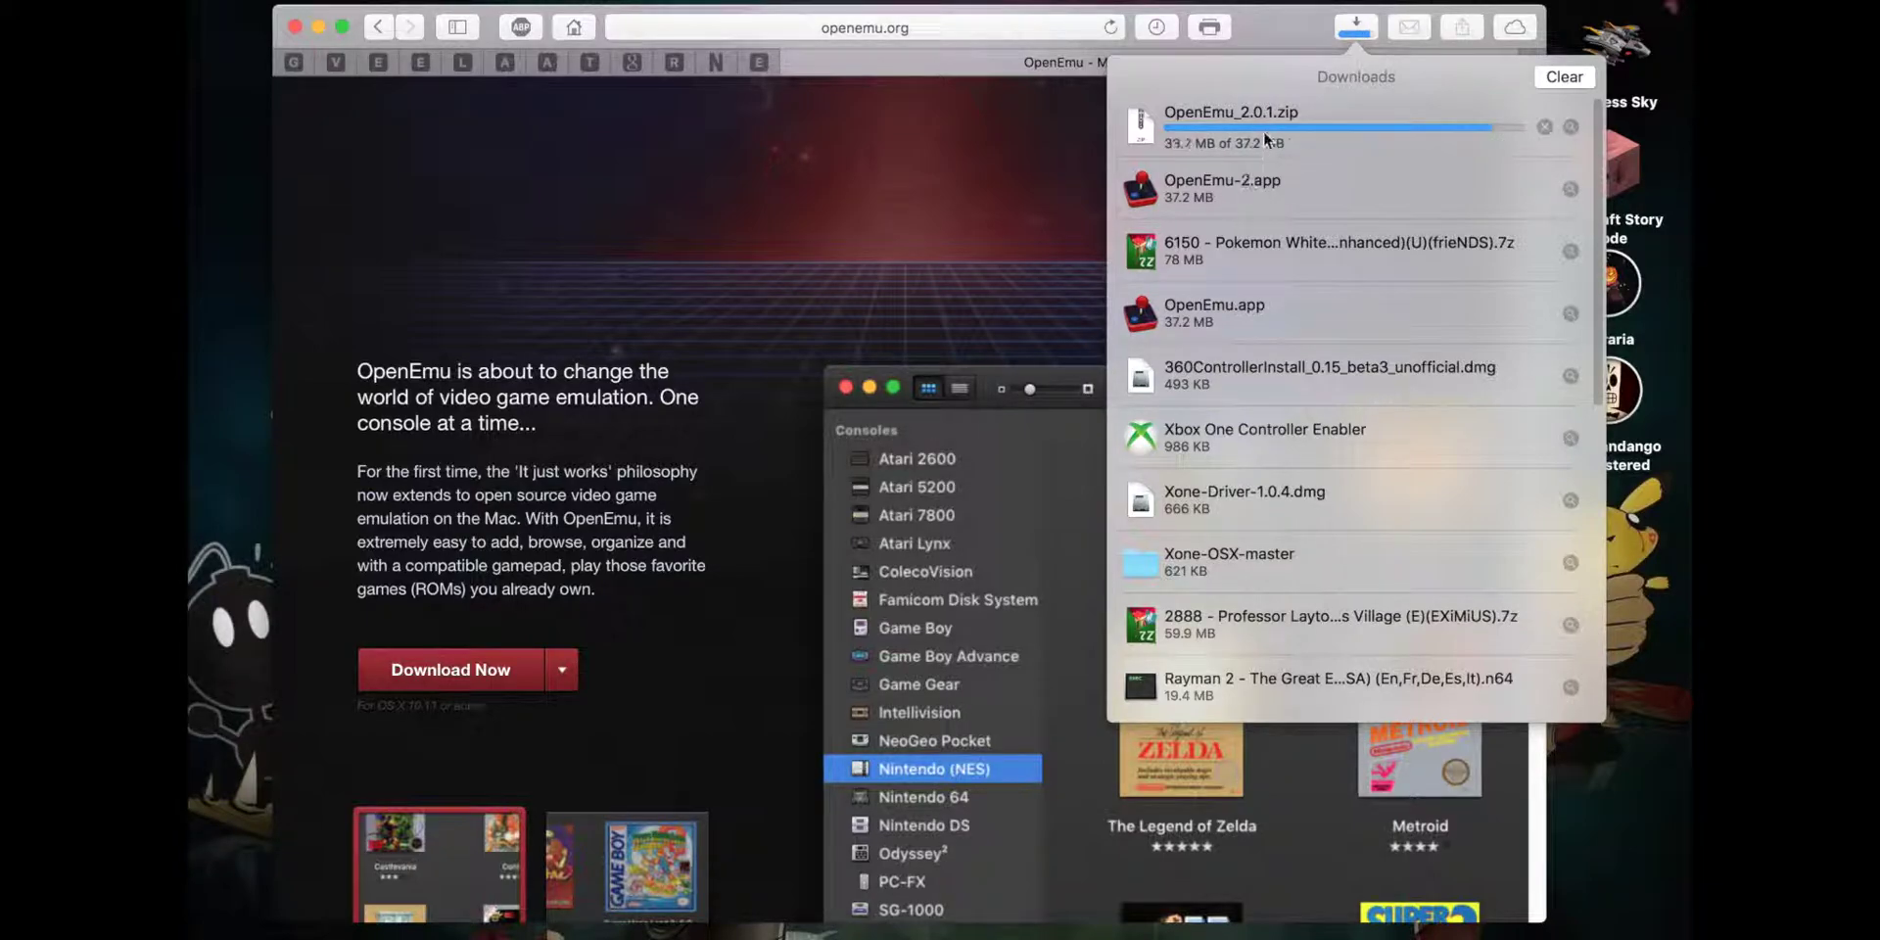
click(1363, 16)
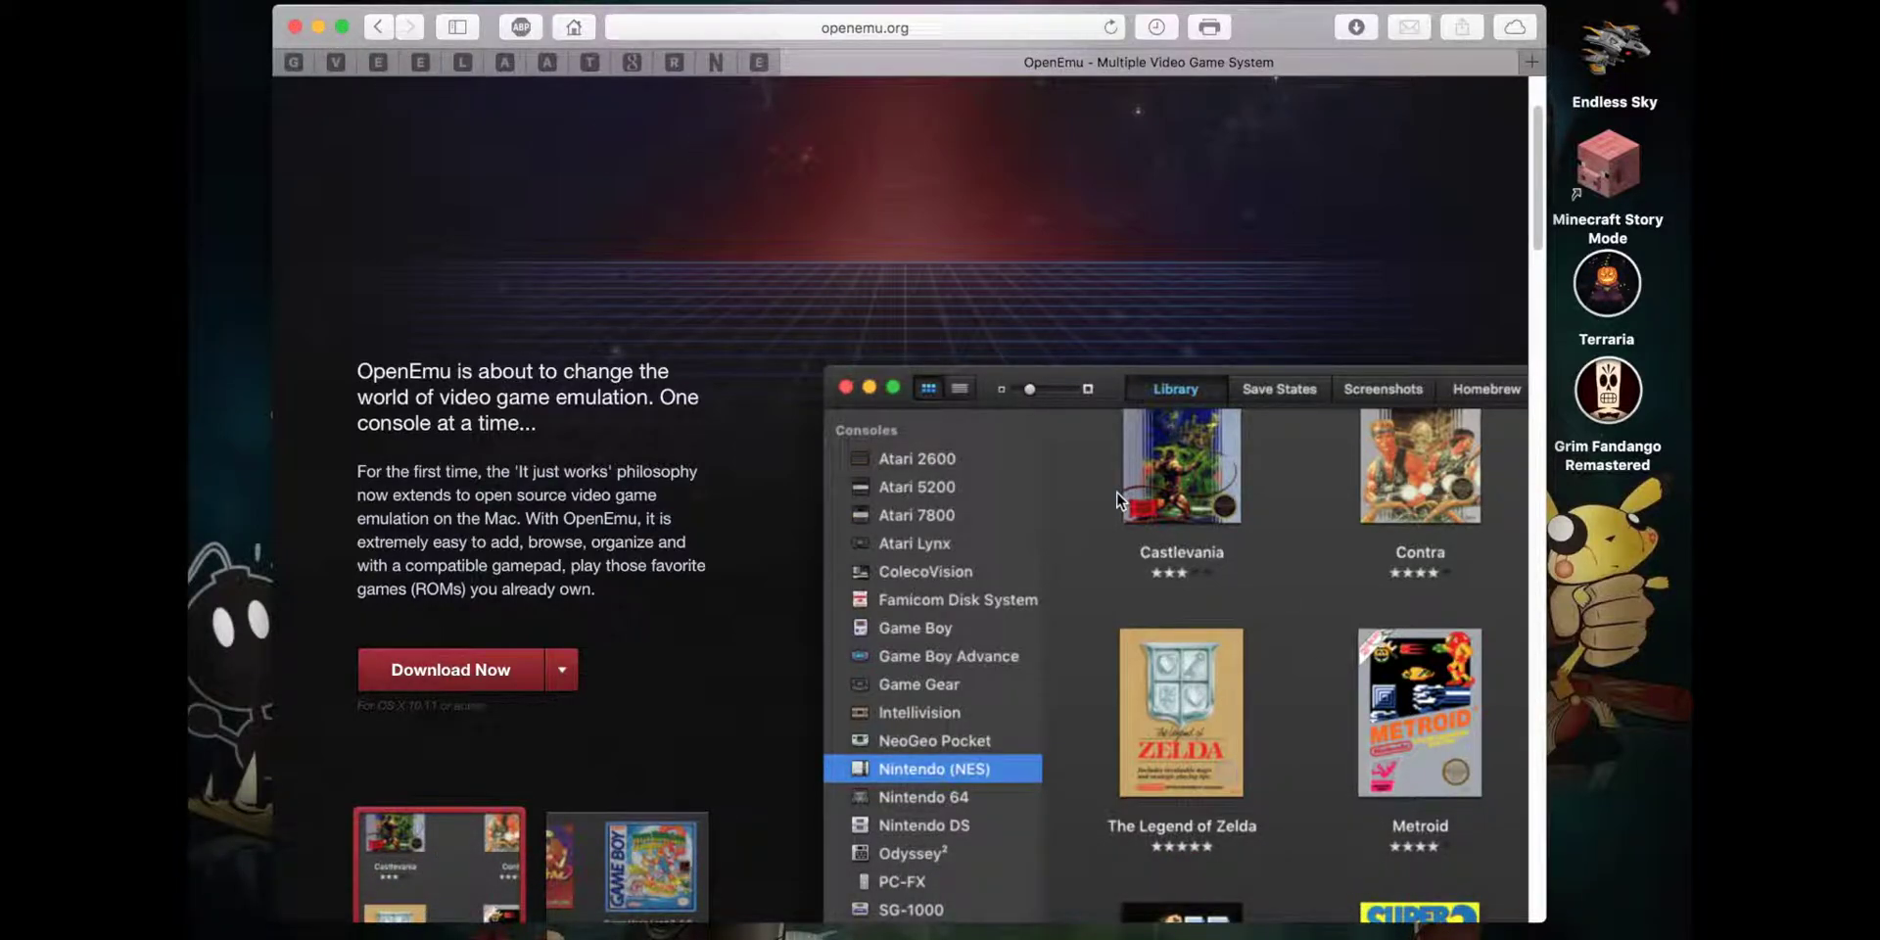
Step: Launch OpenEmu from Launchpad and reposition its window
key(F4)
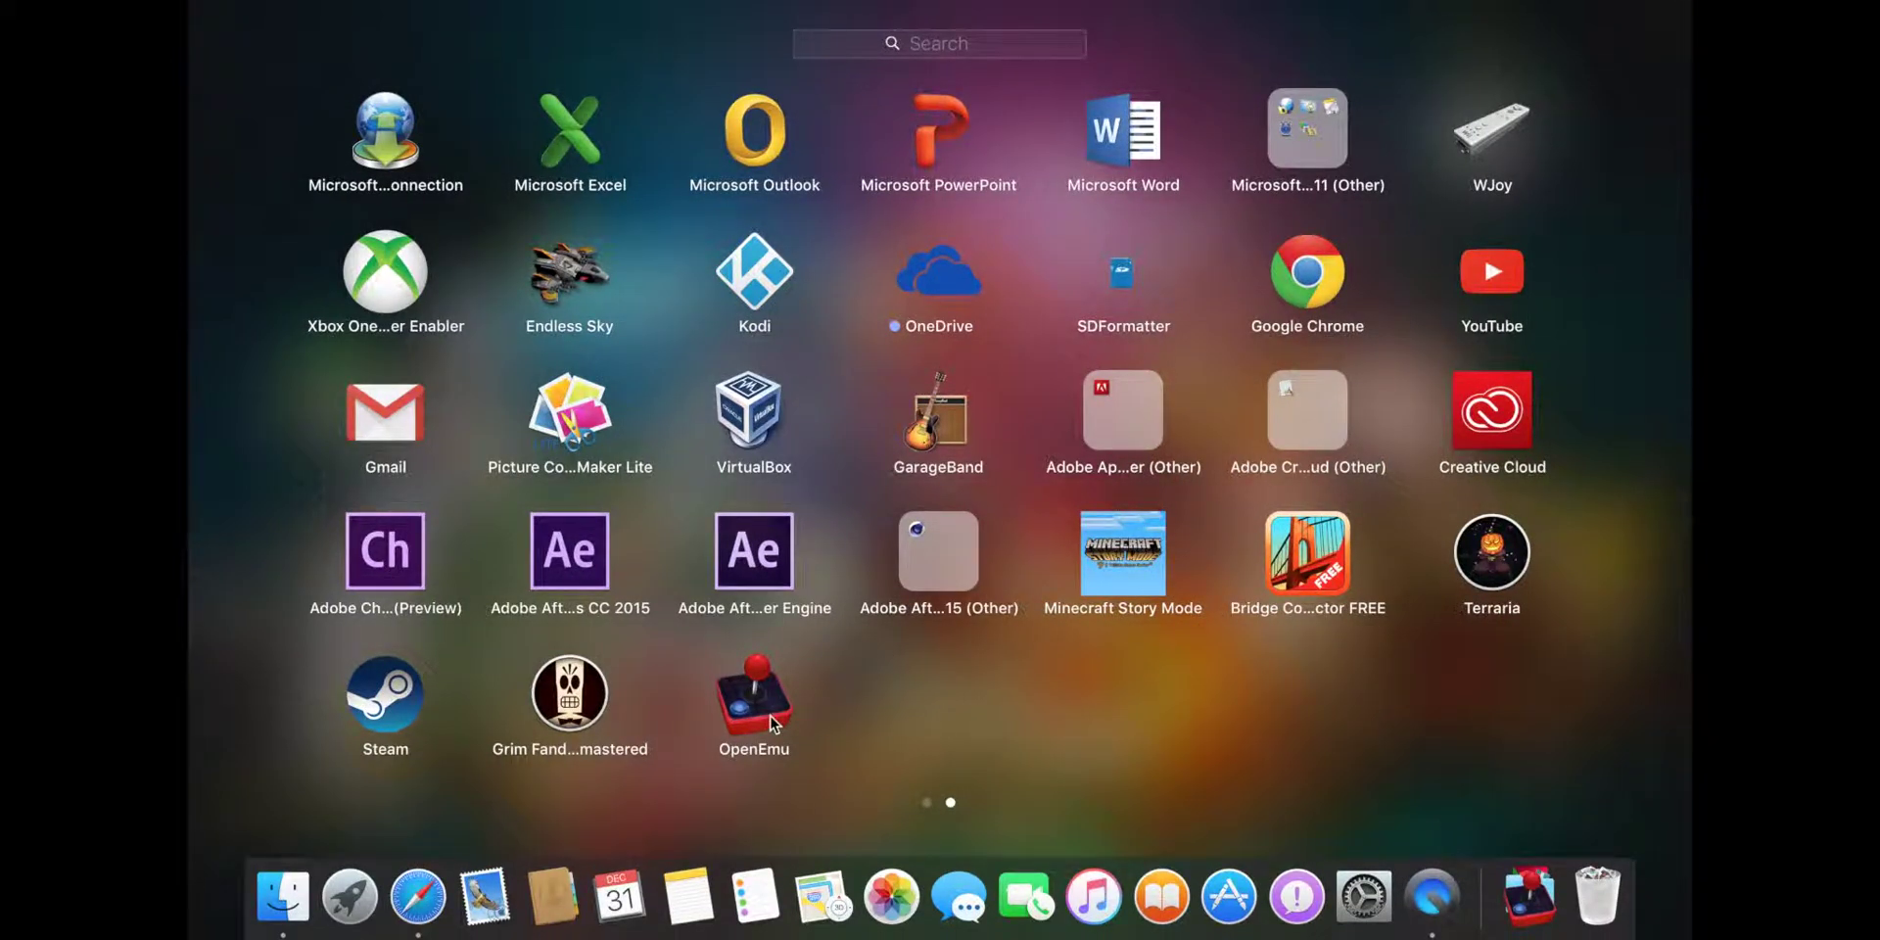
click(764, 709)
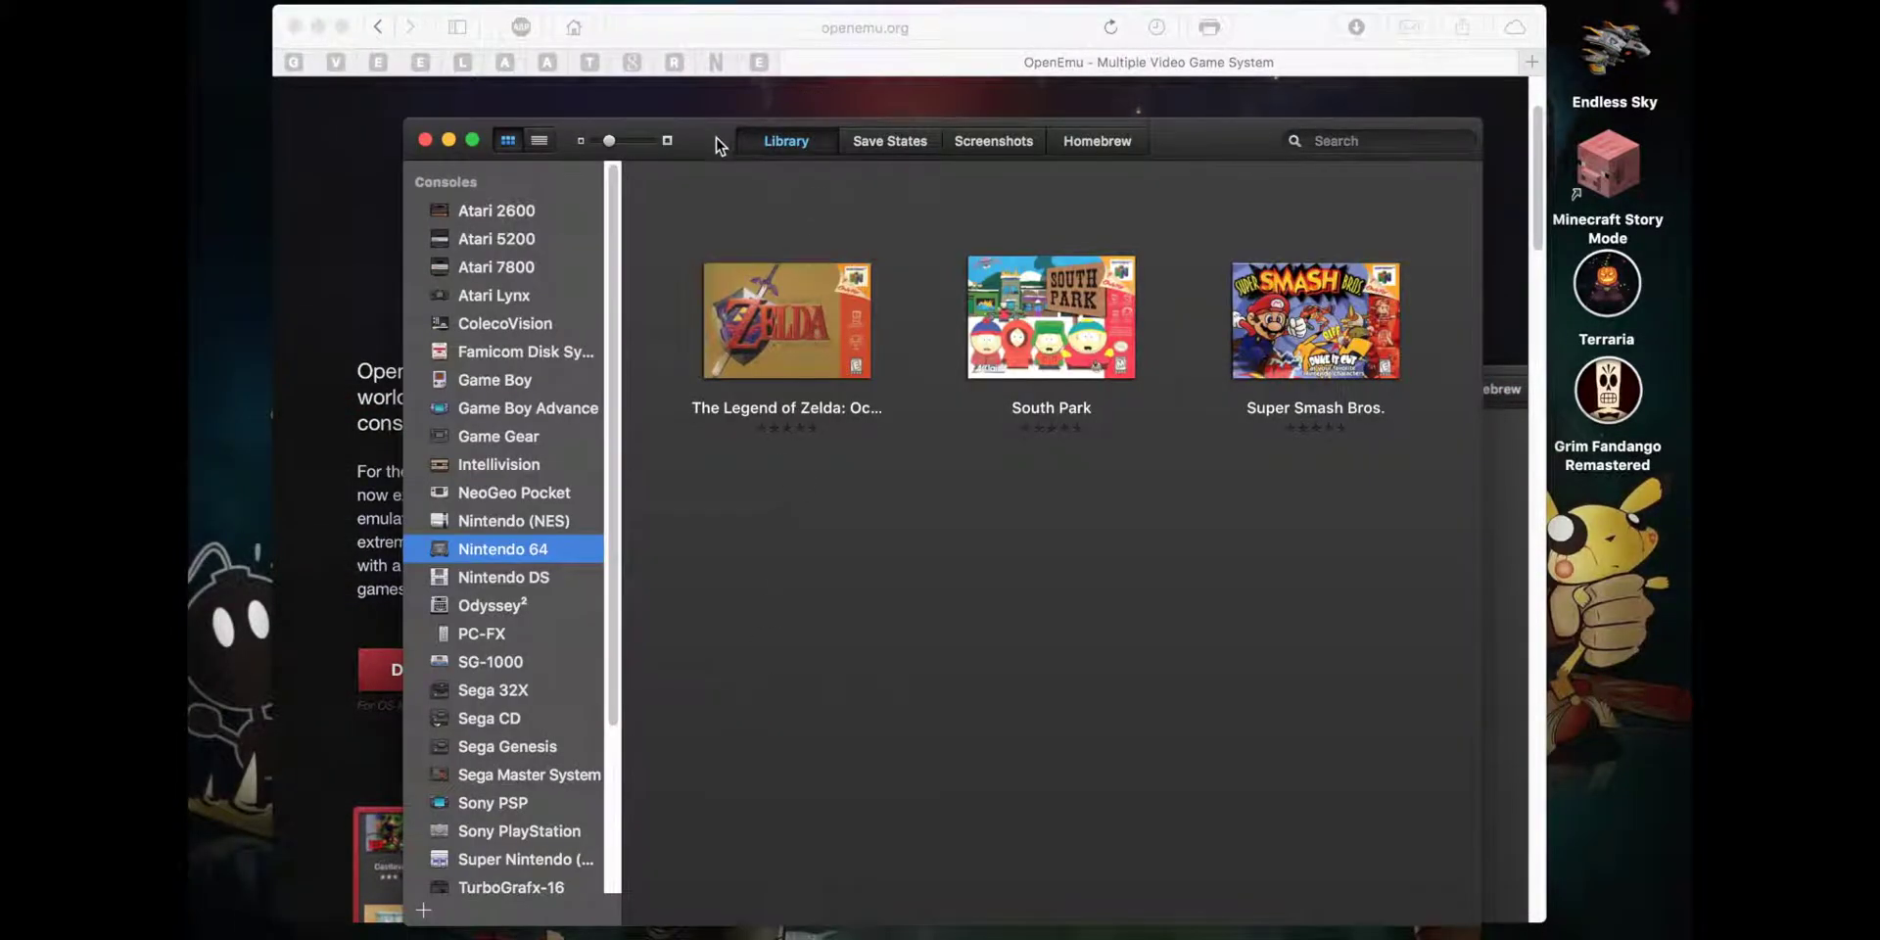
drag(716, 145, 692, 81)
mouse_move(590, 284)
mouse_down()
mouse_move(604, 621)
mouse_move(609, 351)
mouse_move(629, 285)
mouse_up()
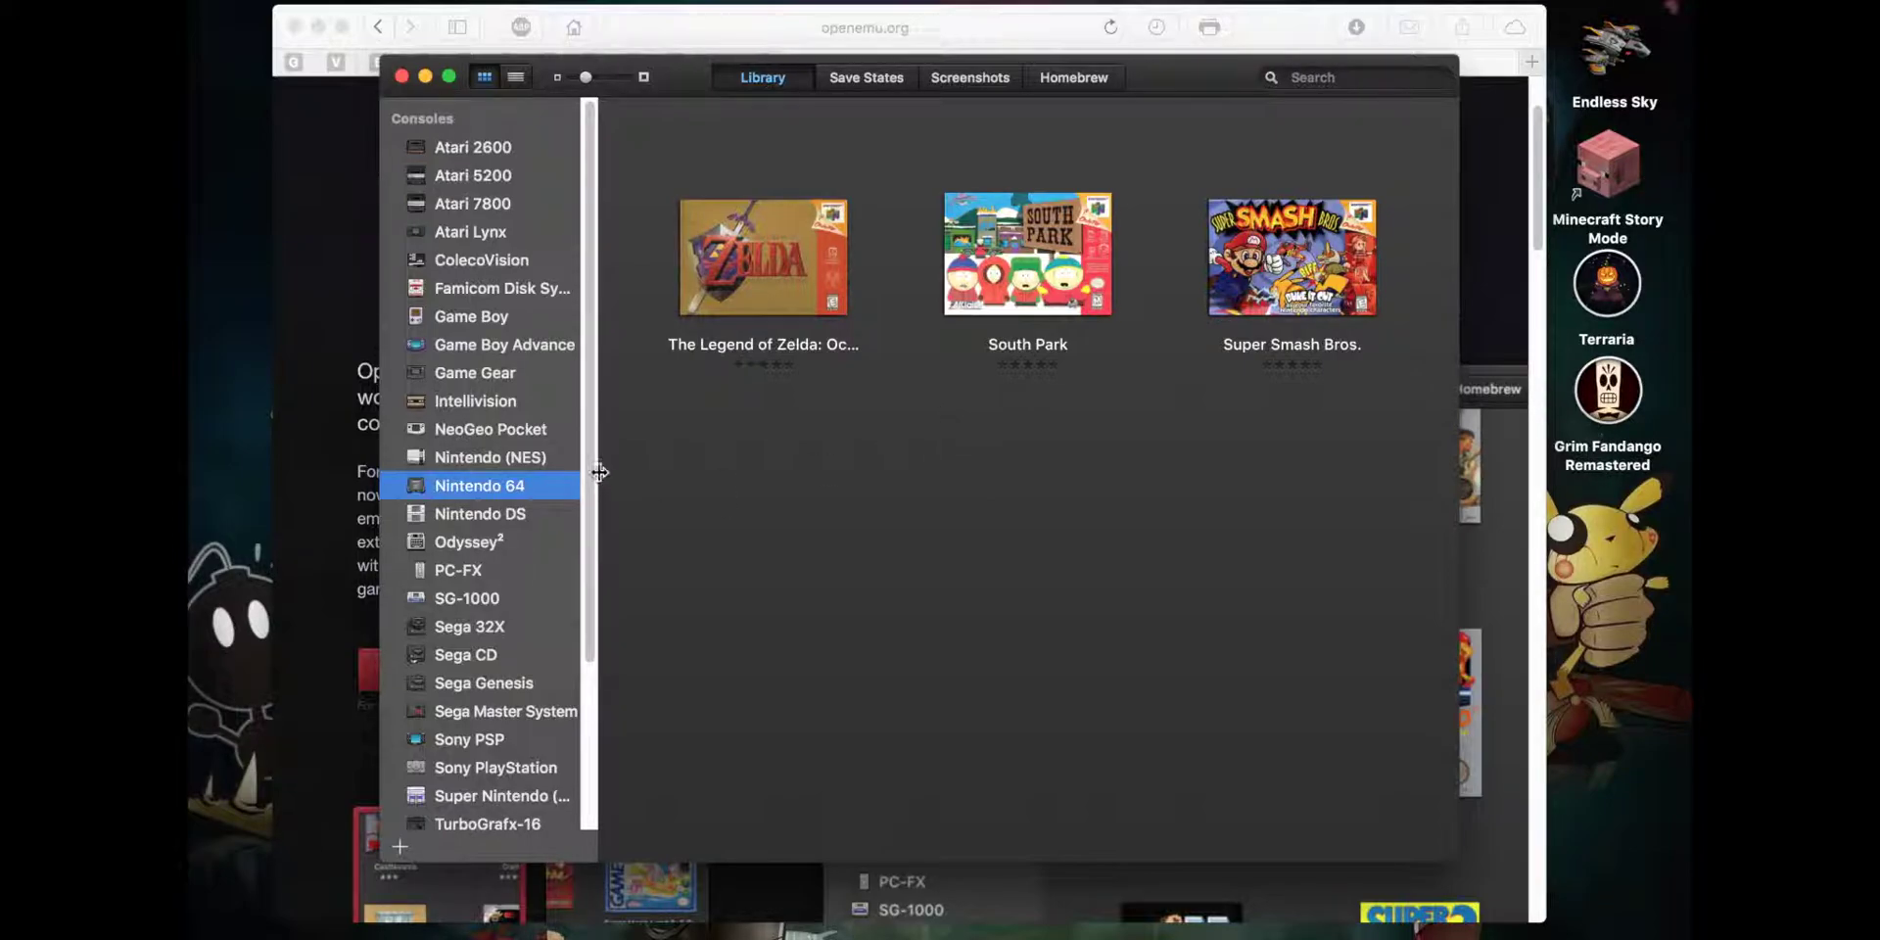
mouse_move(597, 473)
mouse_down()
mouse_move(591, 850)
mouse_move(583, 450)
mouse_up()
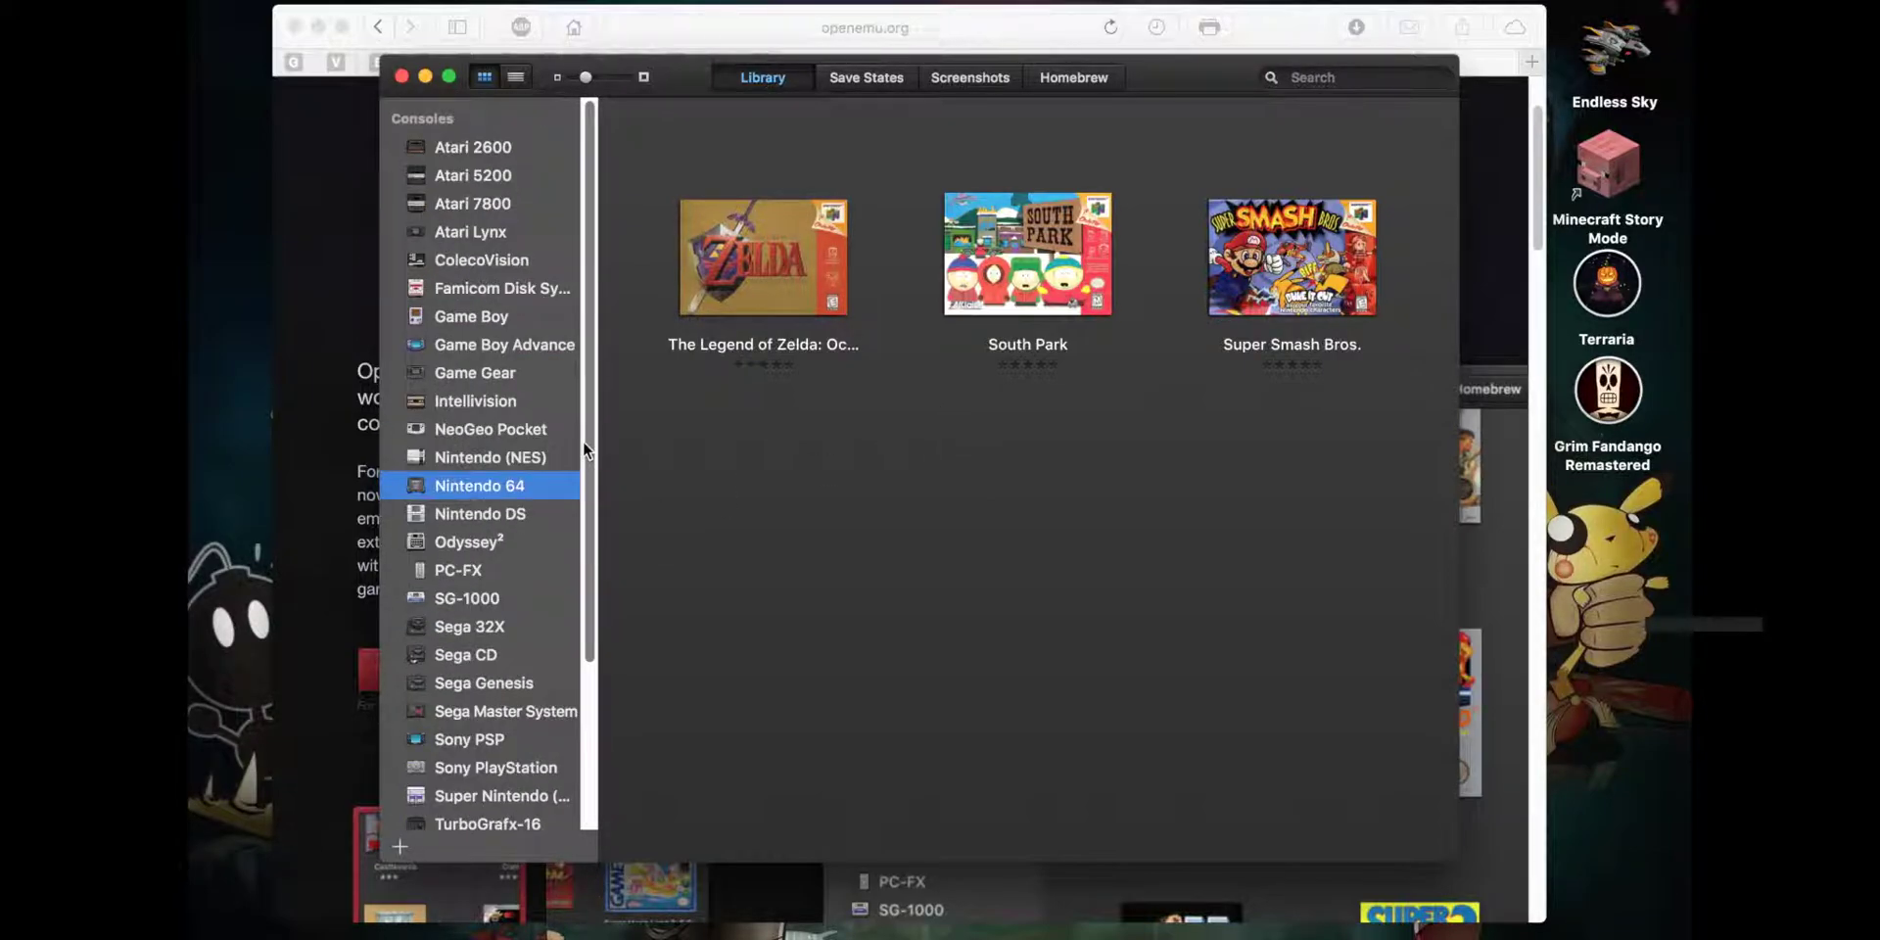
Step: View the empty Game Boy library, return to Nintendo 64, then bring Safari forward
key(g)
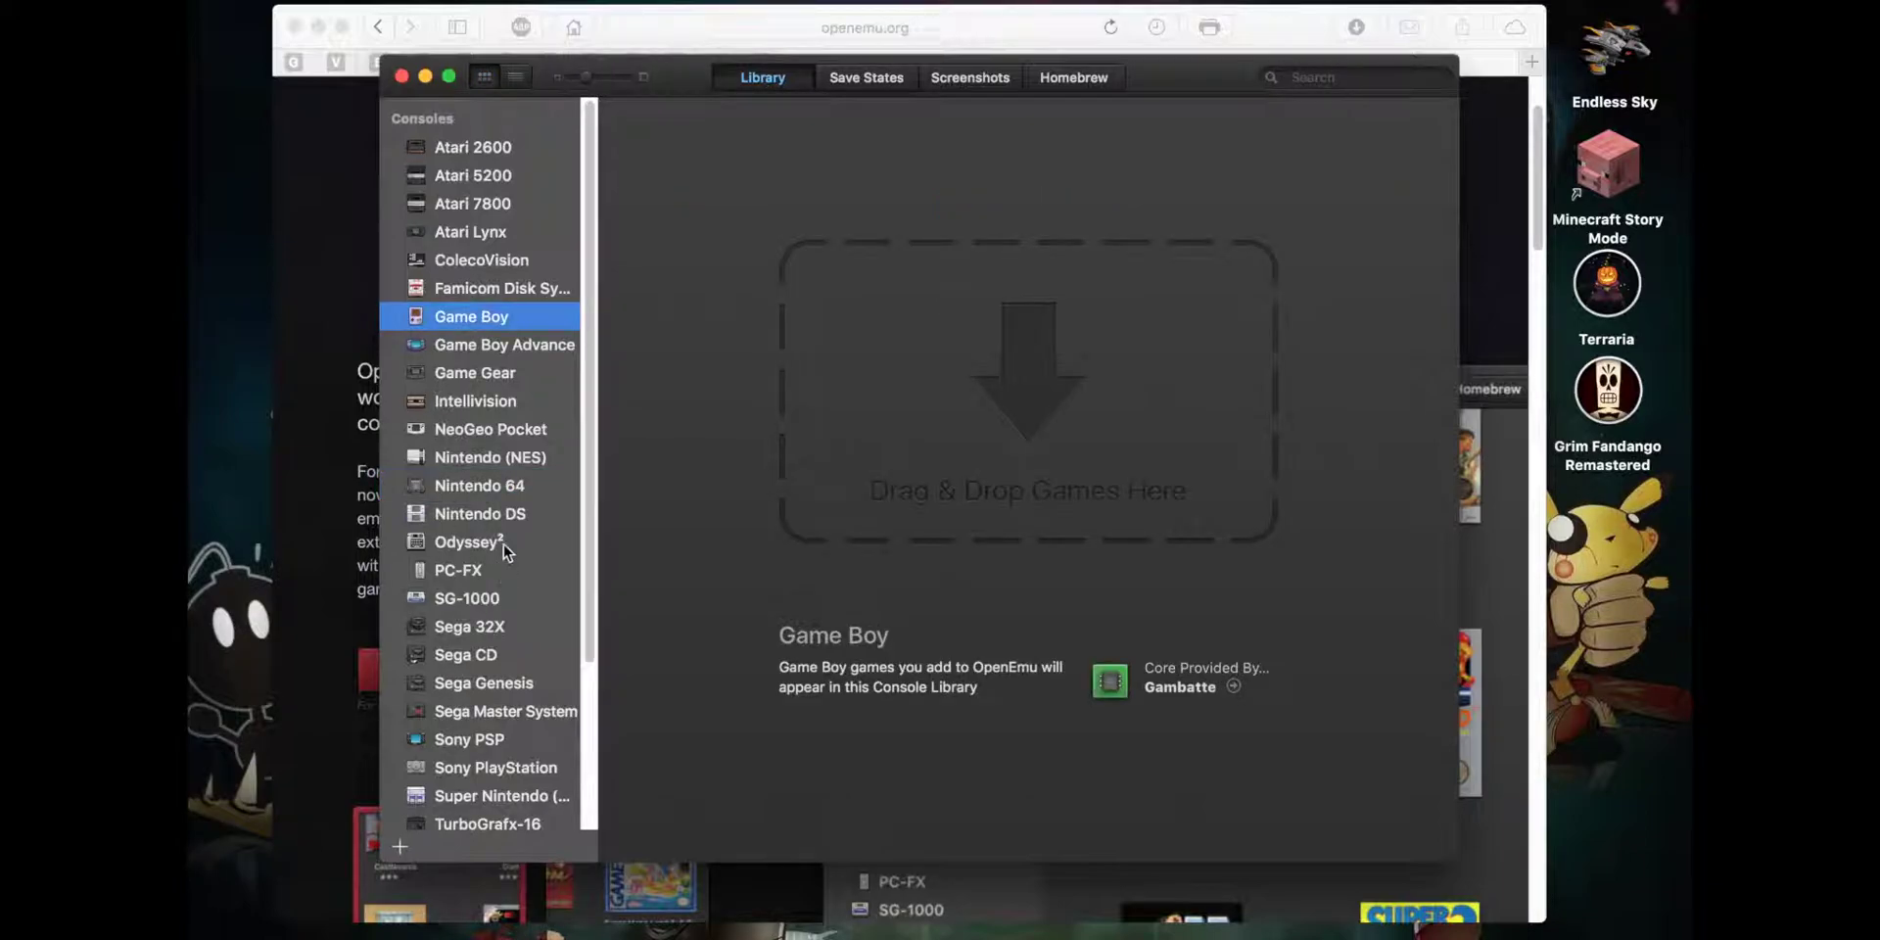
click(509, 486)
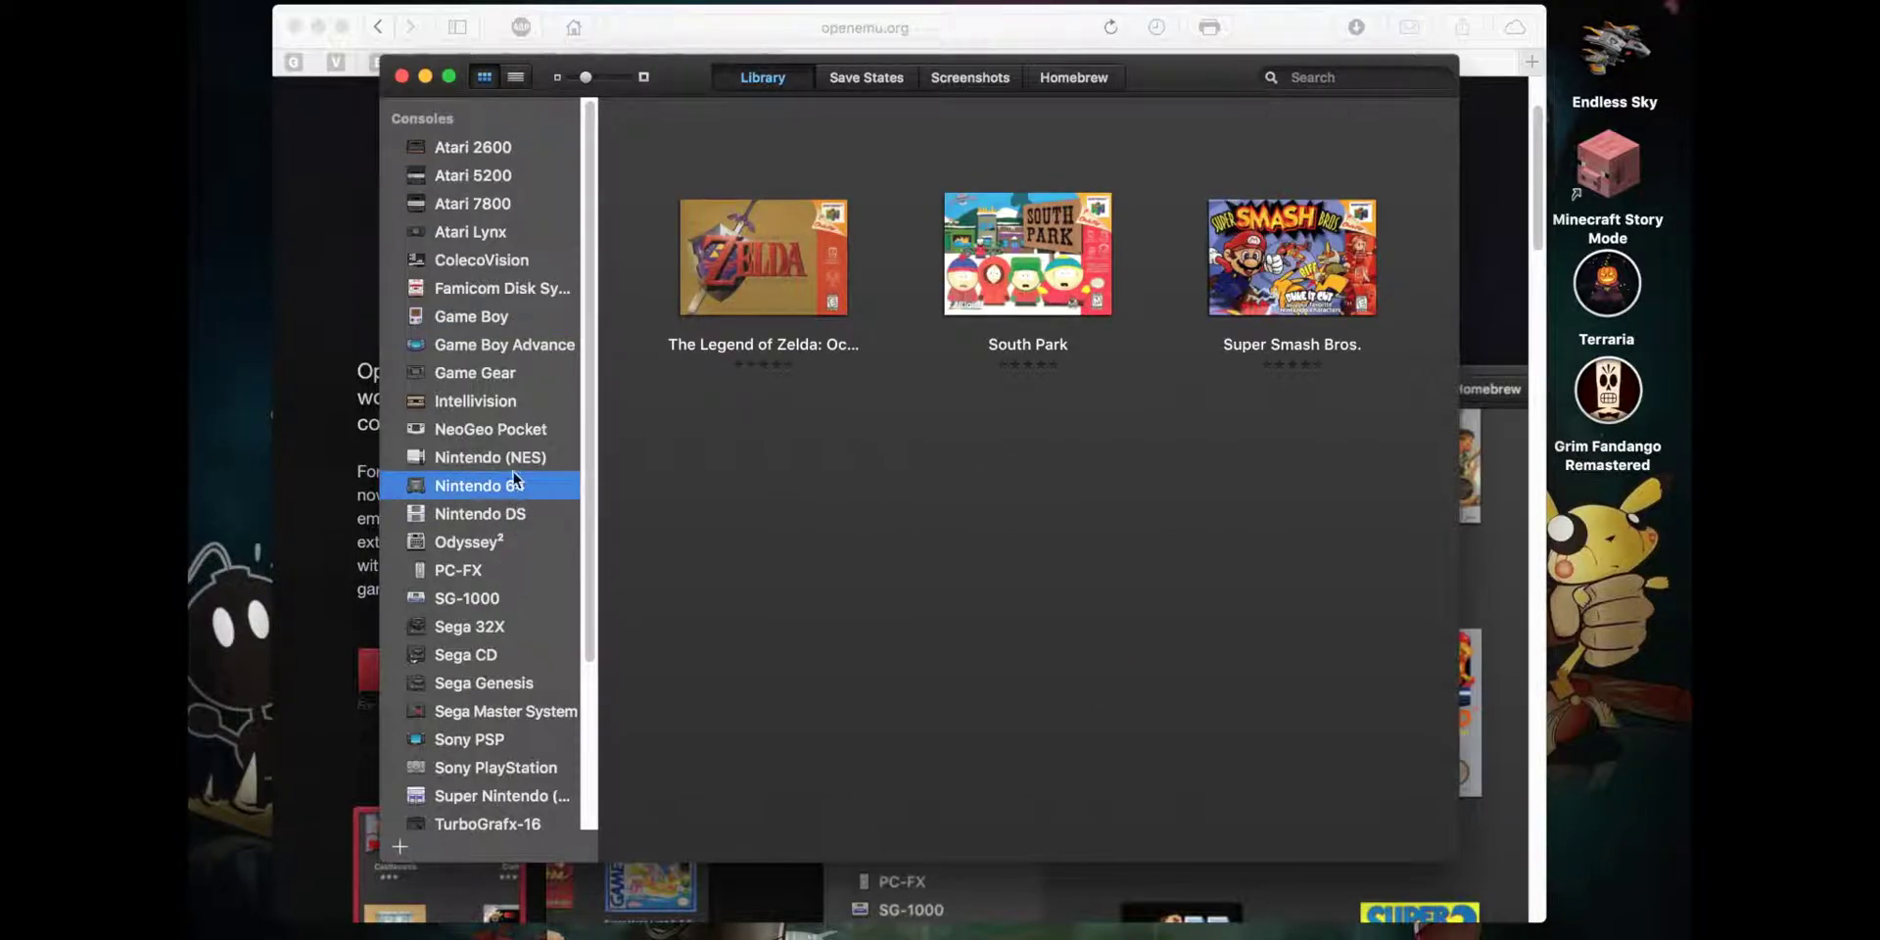
mouse_move(689, 84)
mouse_down()
mouse_move(691, 266)
mouse_move(659, 156)
mouse_up()
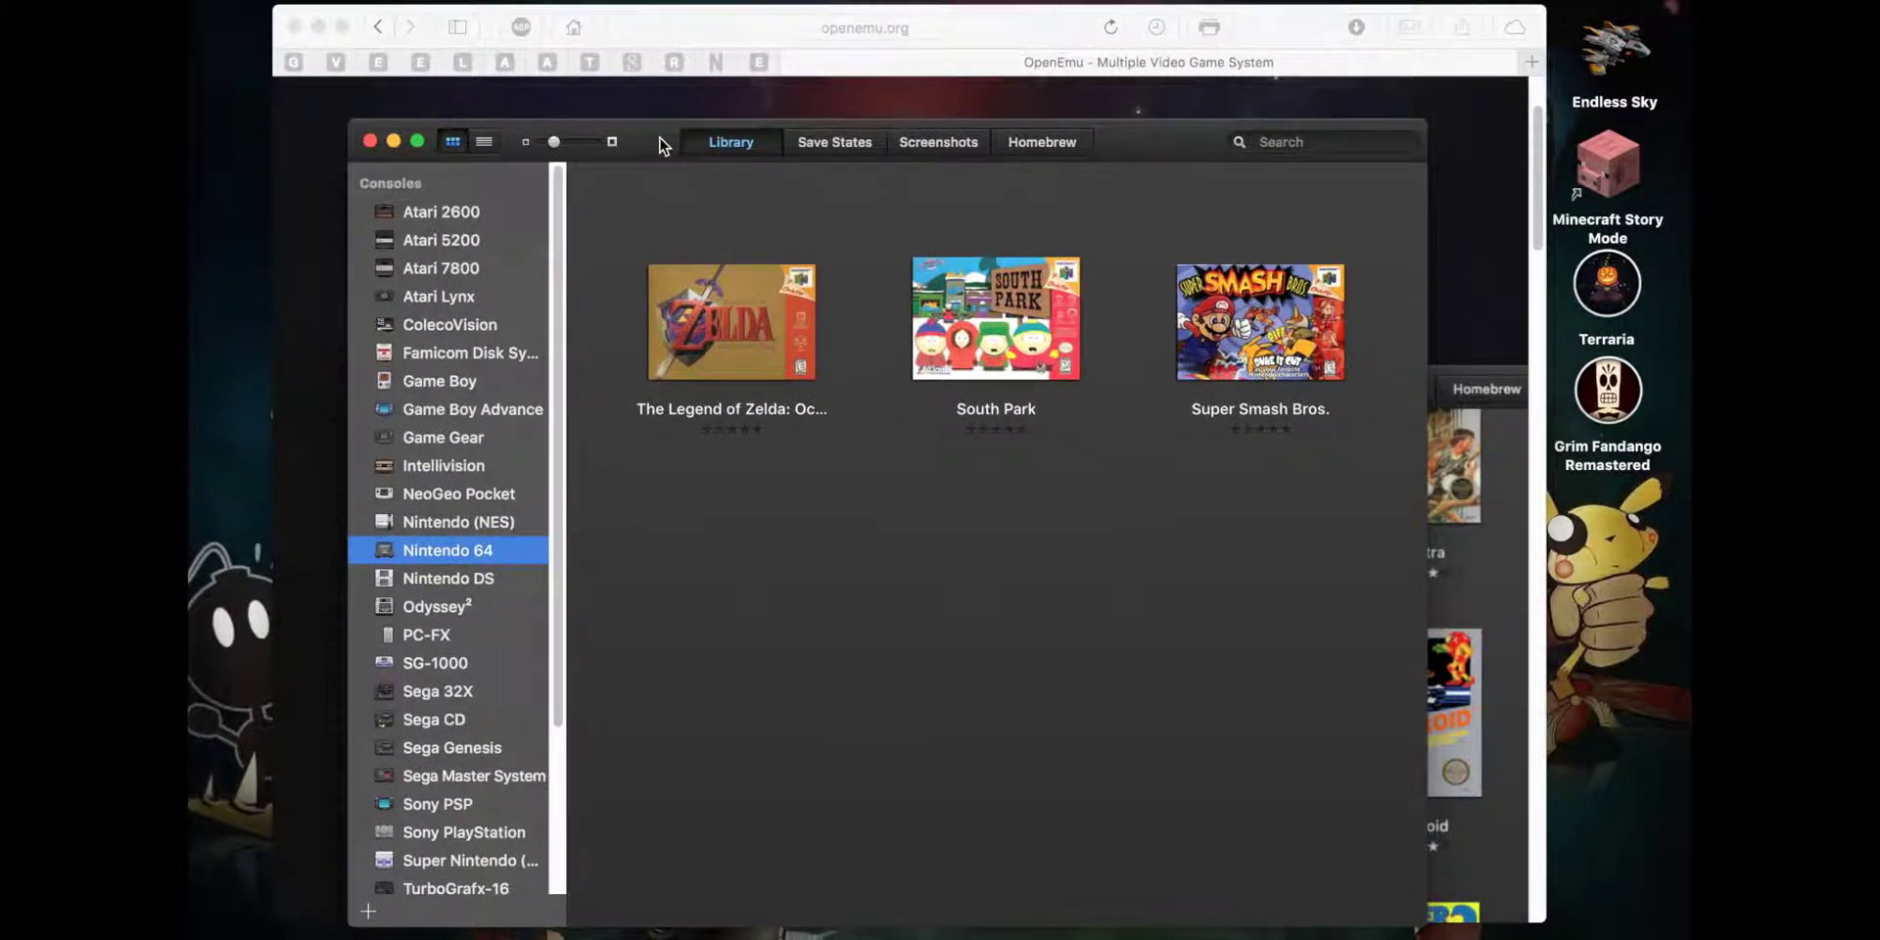
click(1290, 27)
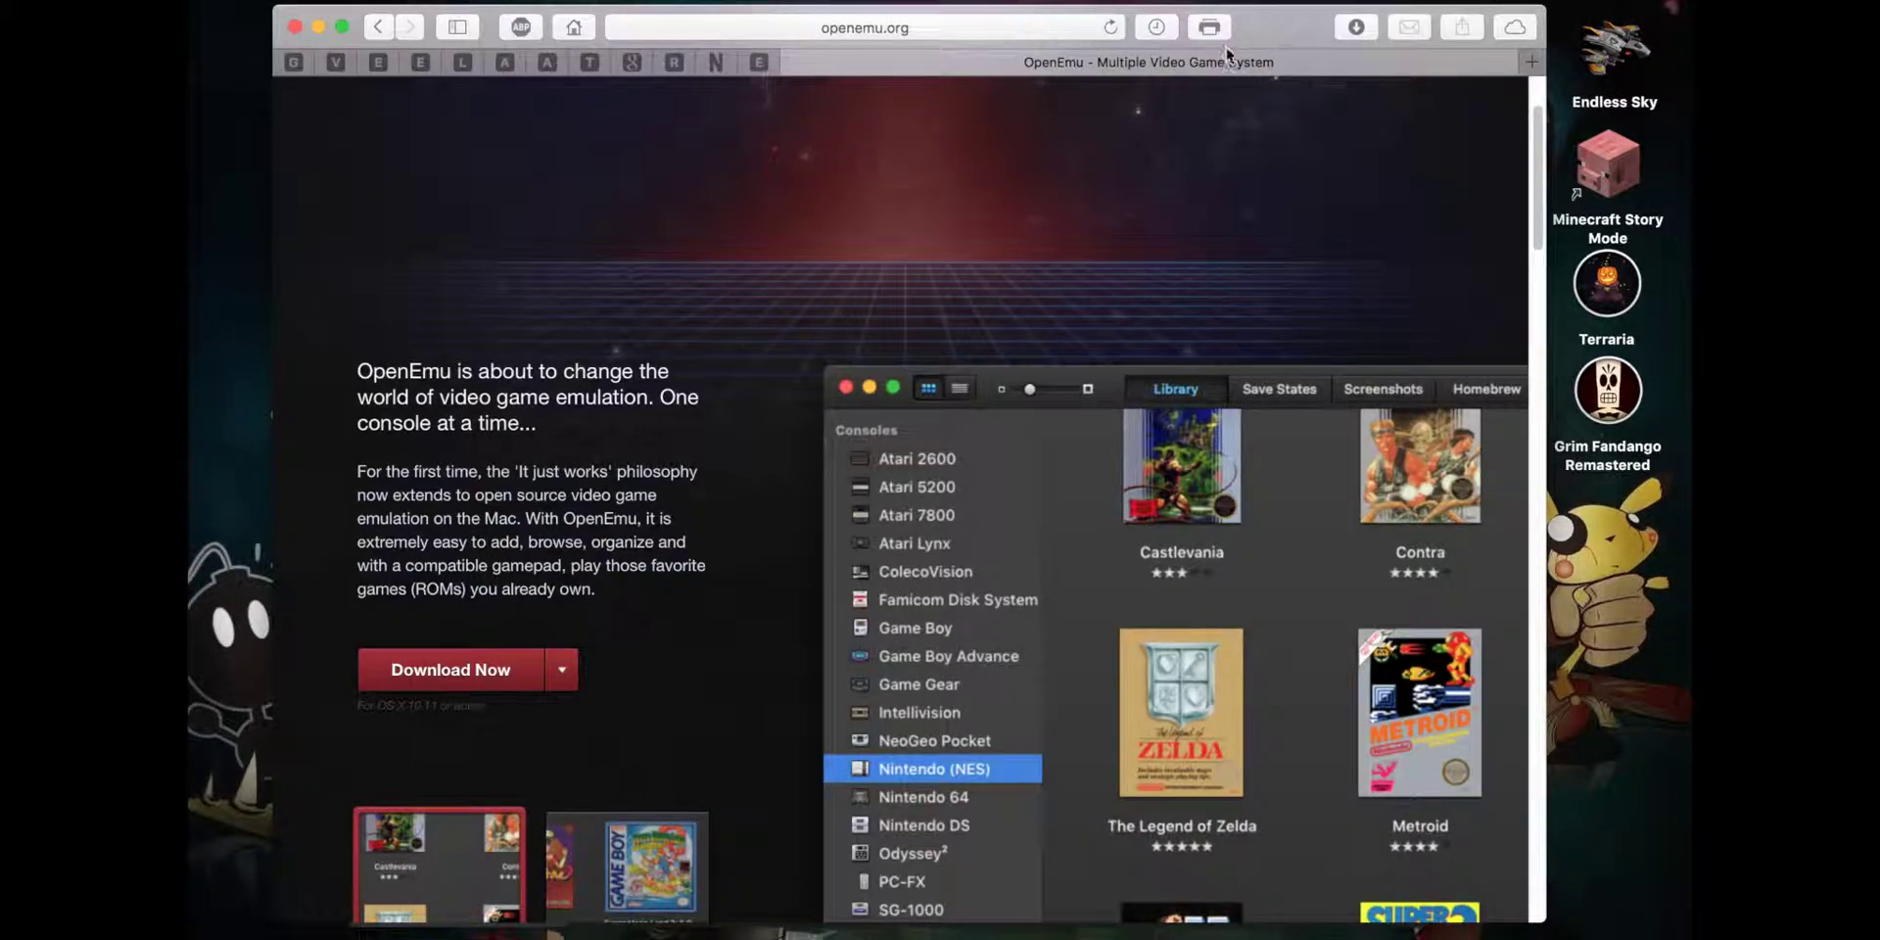
Step: Open the Emuparadise bookmark and browse its ROMs, ISOs & Games console listing
click(758, 61)
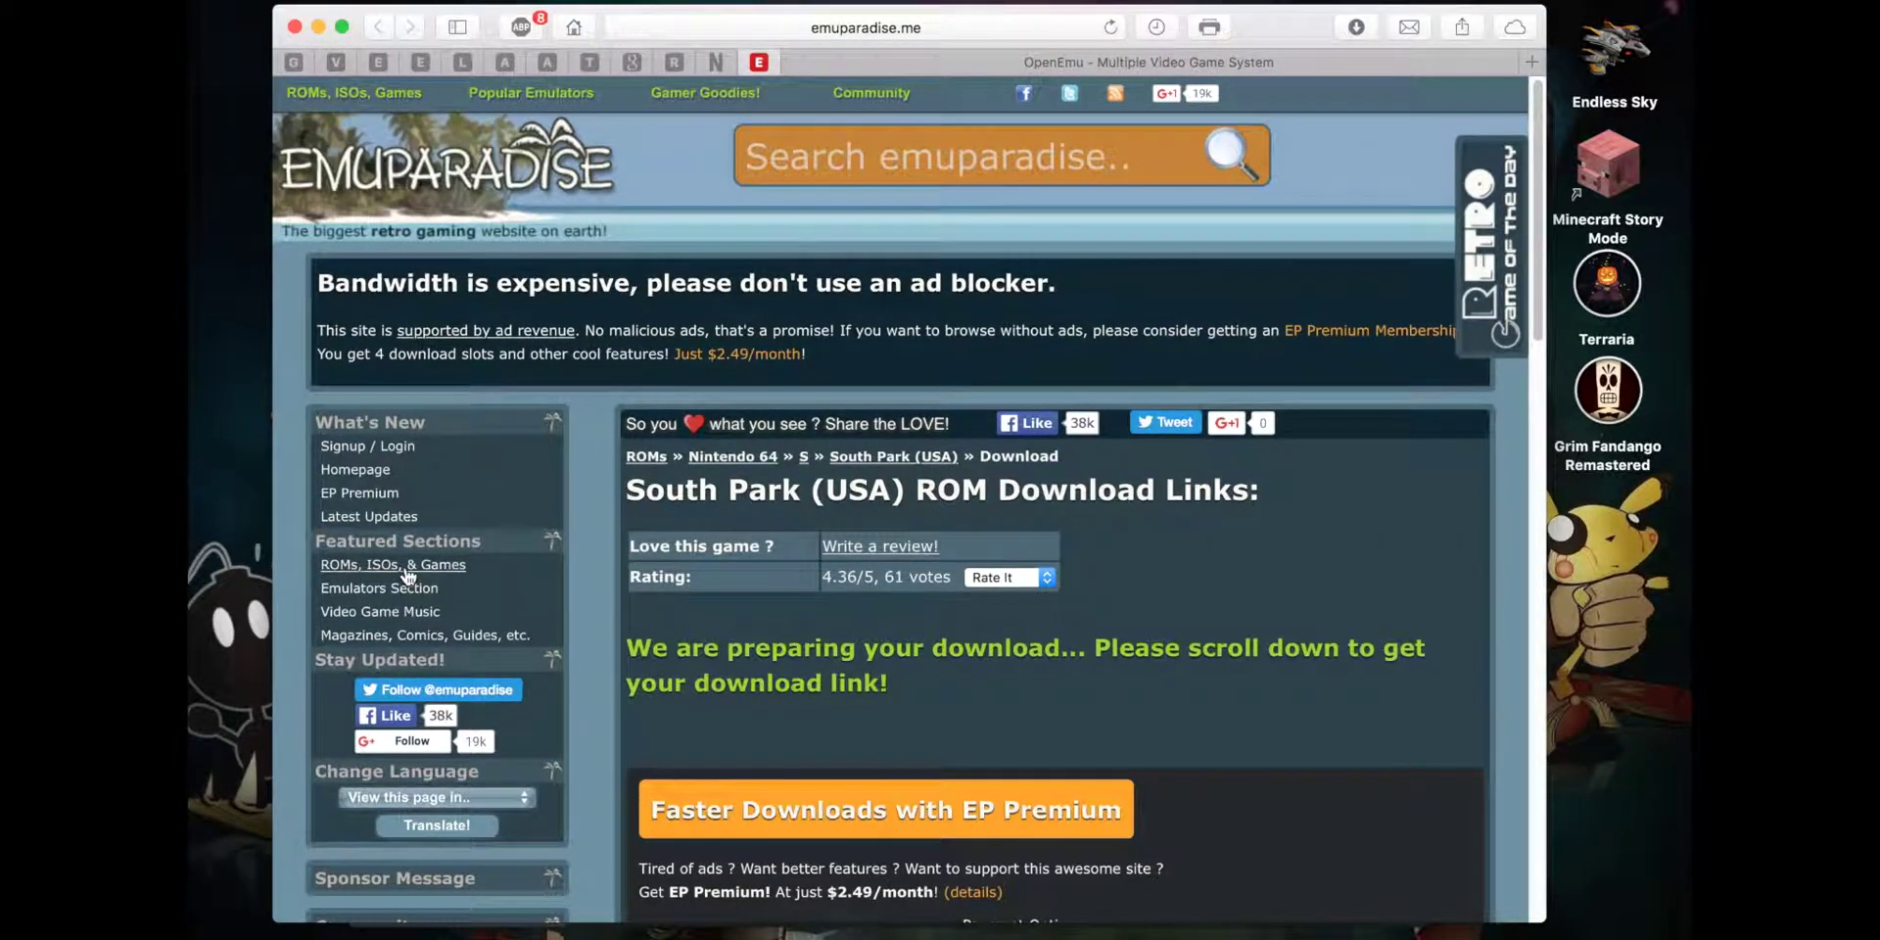
click(407, 565)
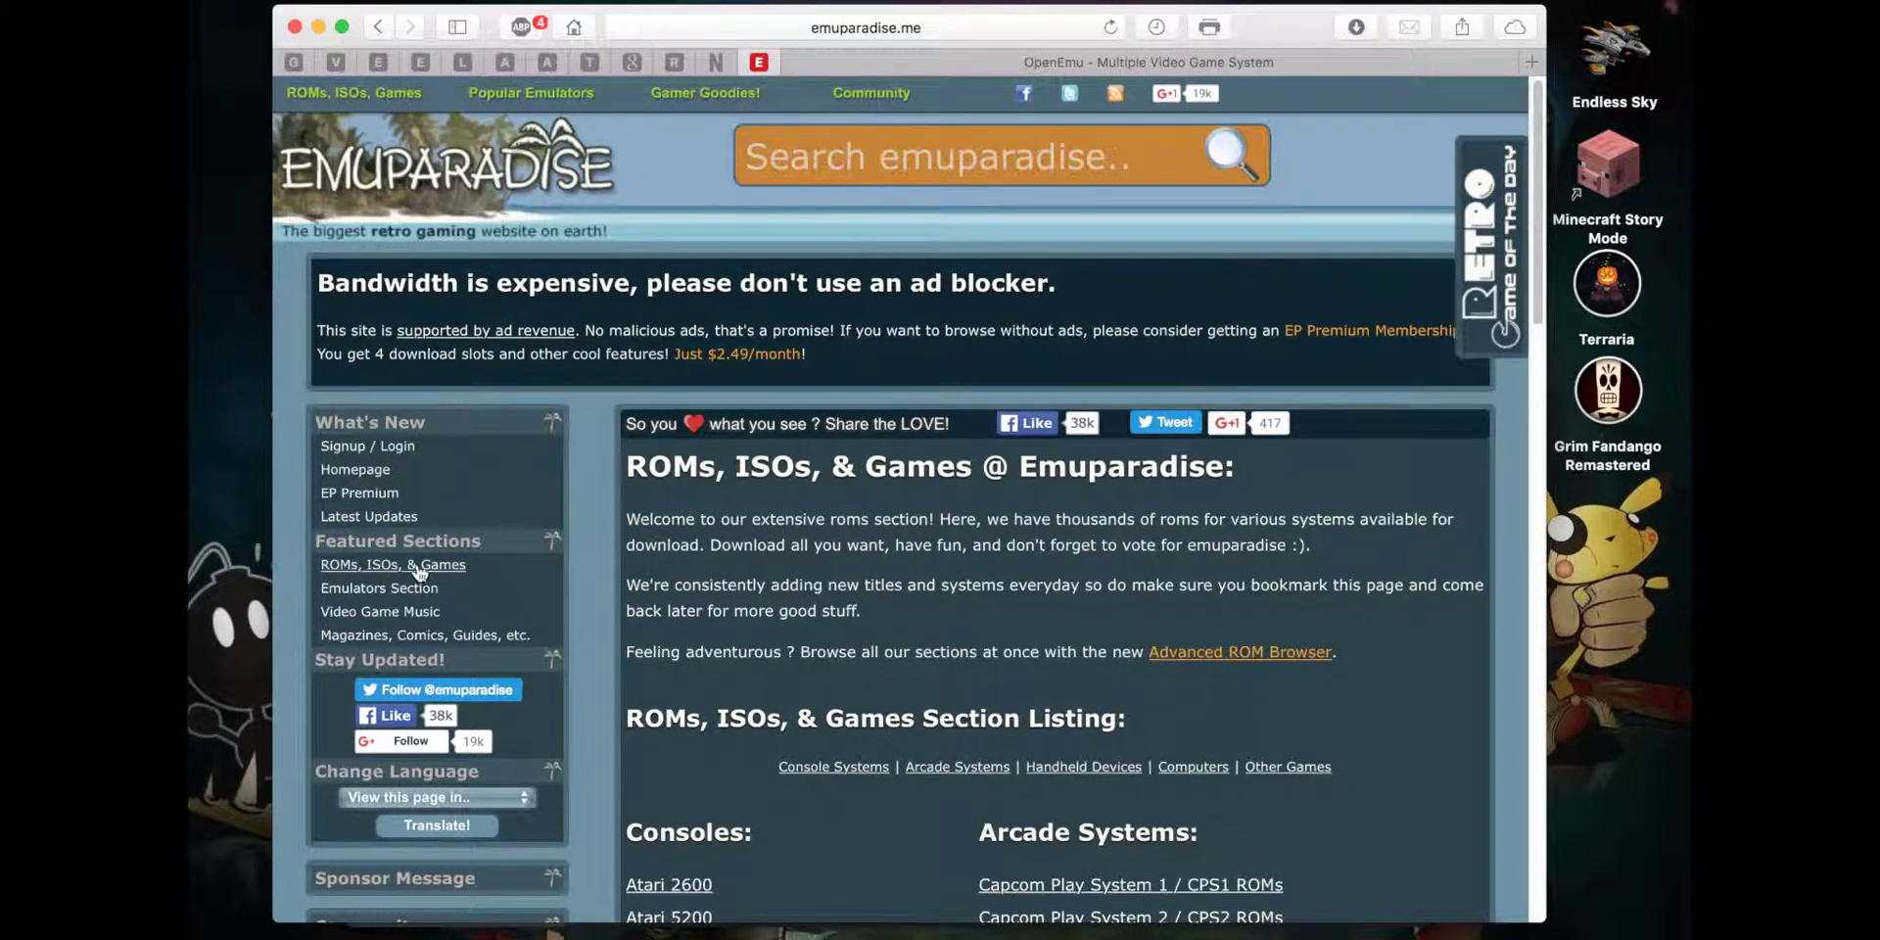
scroll(832, 573, down, 5)
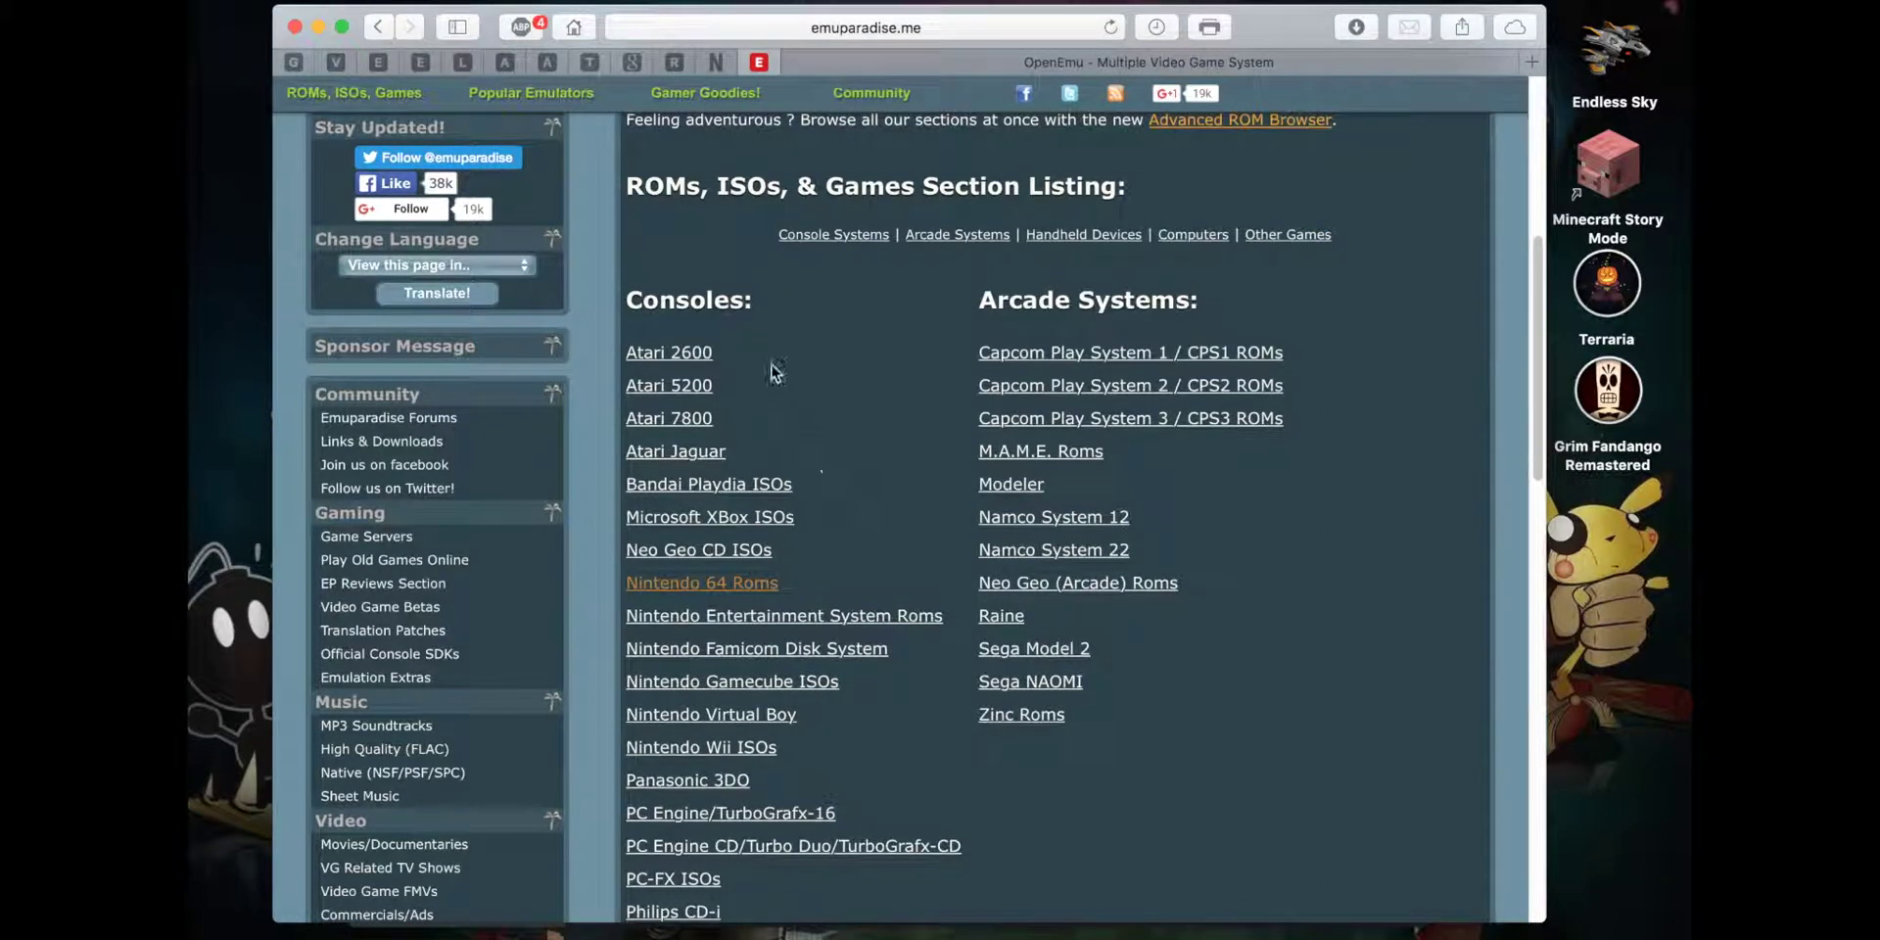
scroll(803, 578, down, 8)
scroll(802, 582, down, 8)
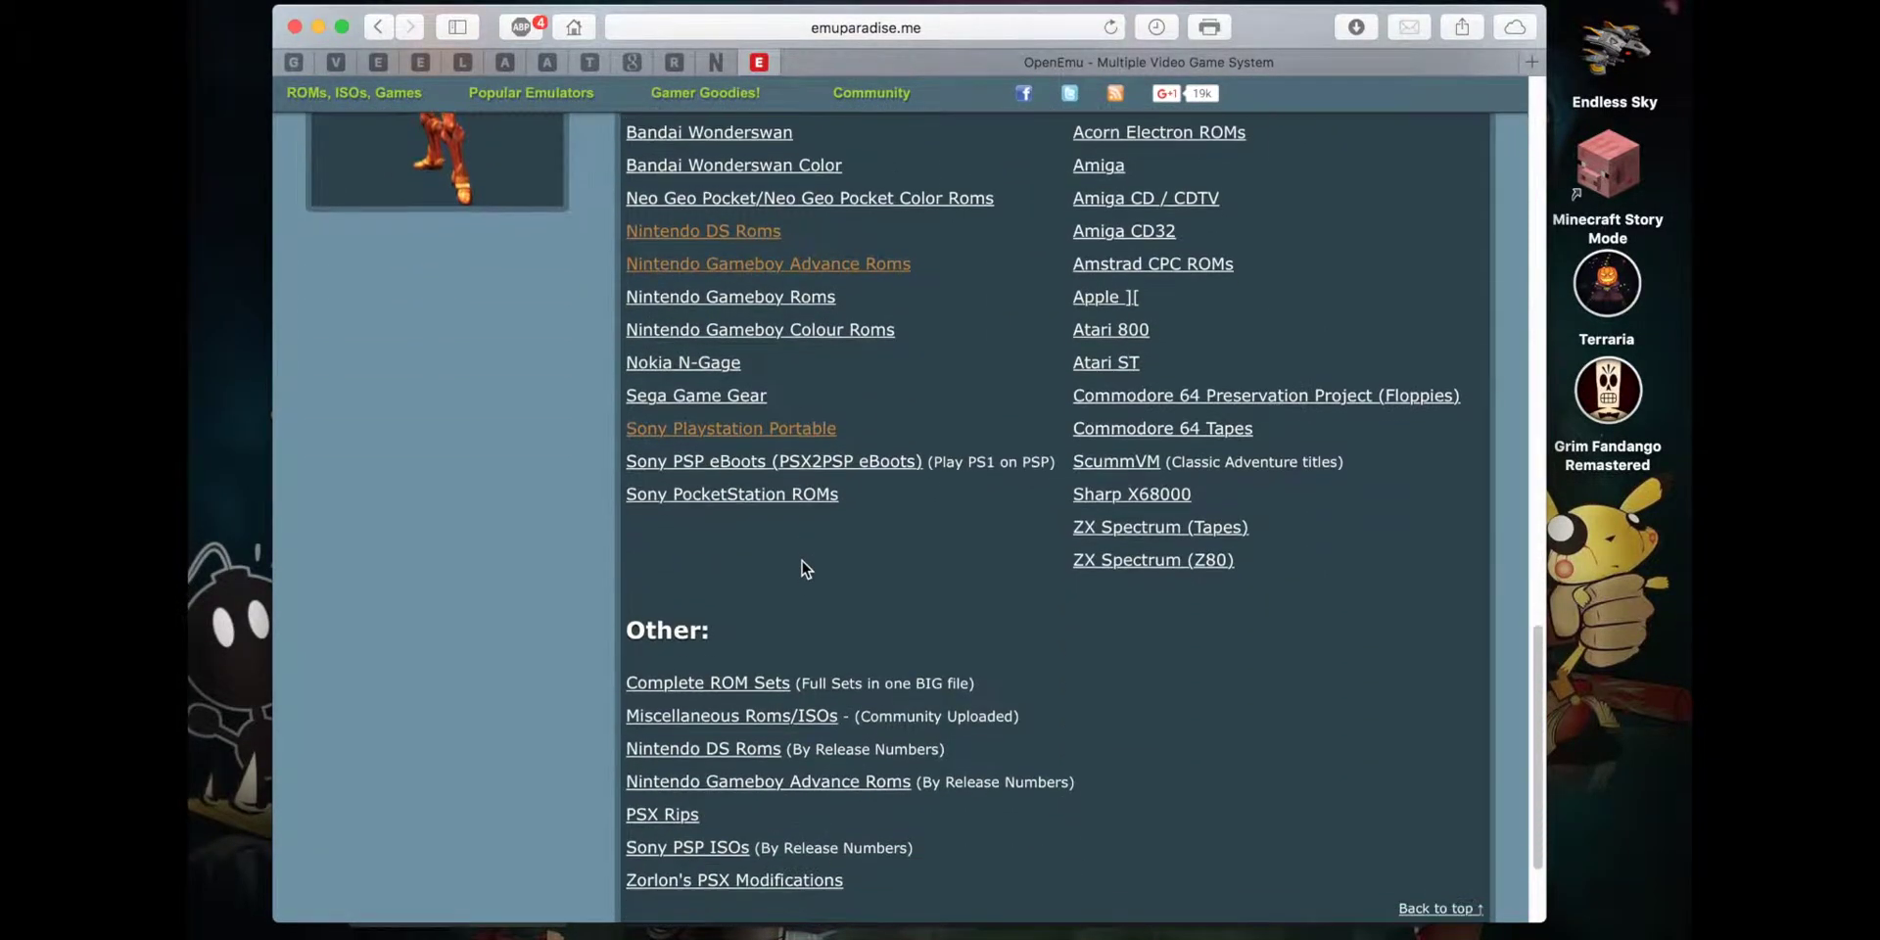
scroll(804, 573, up, 3)
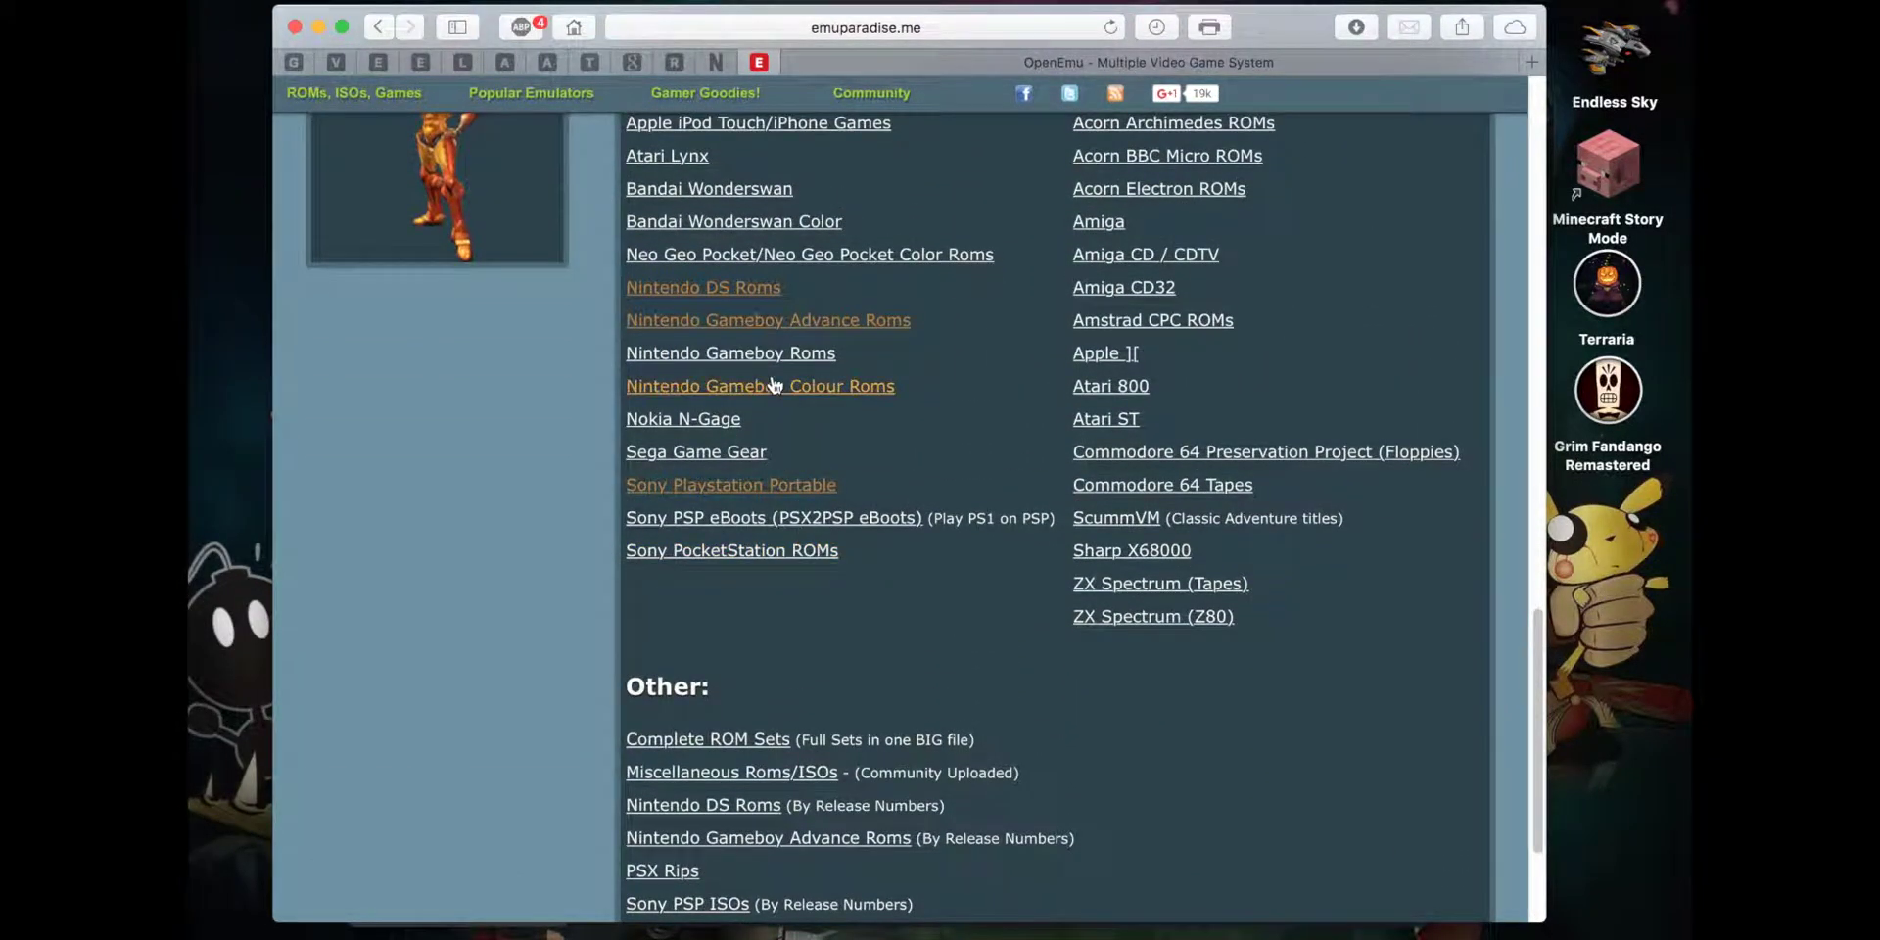
scroll(774, 385, up, 1)
scroll(773, 385, up, 10)
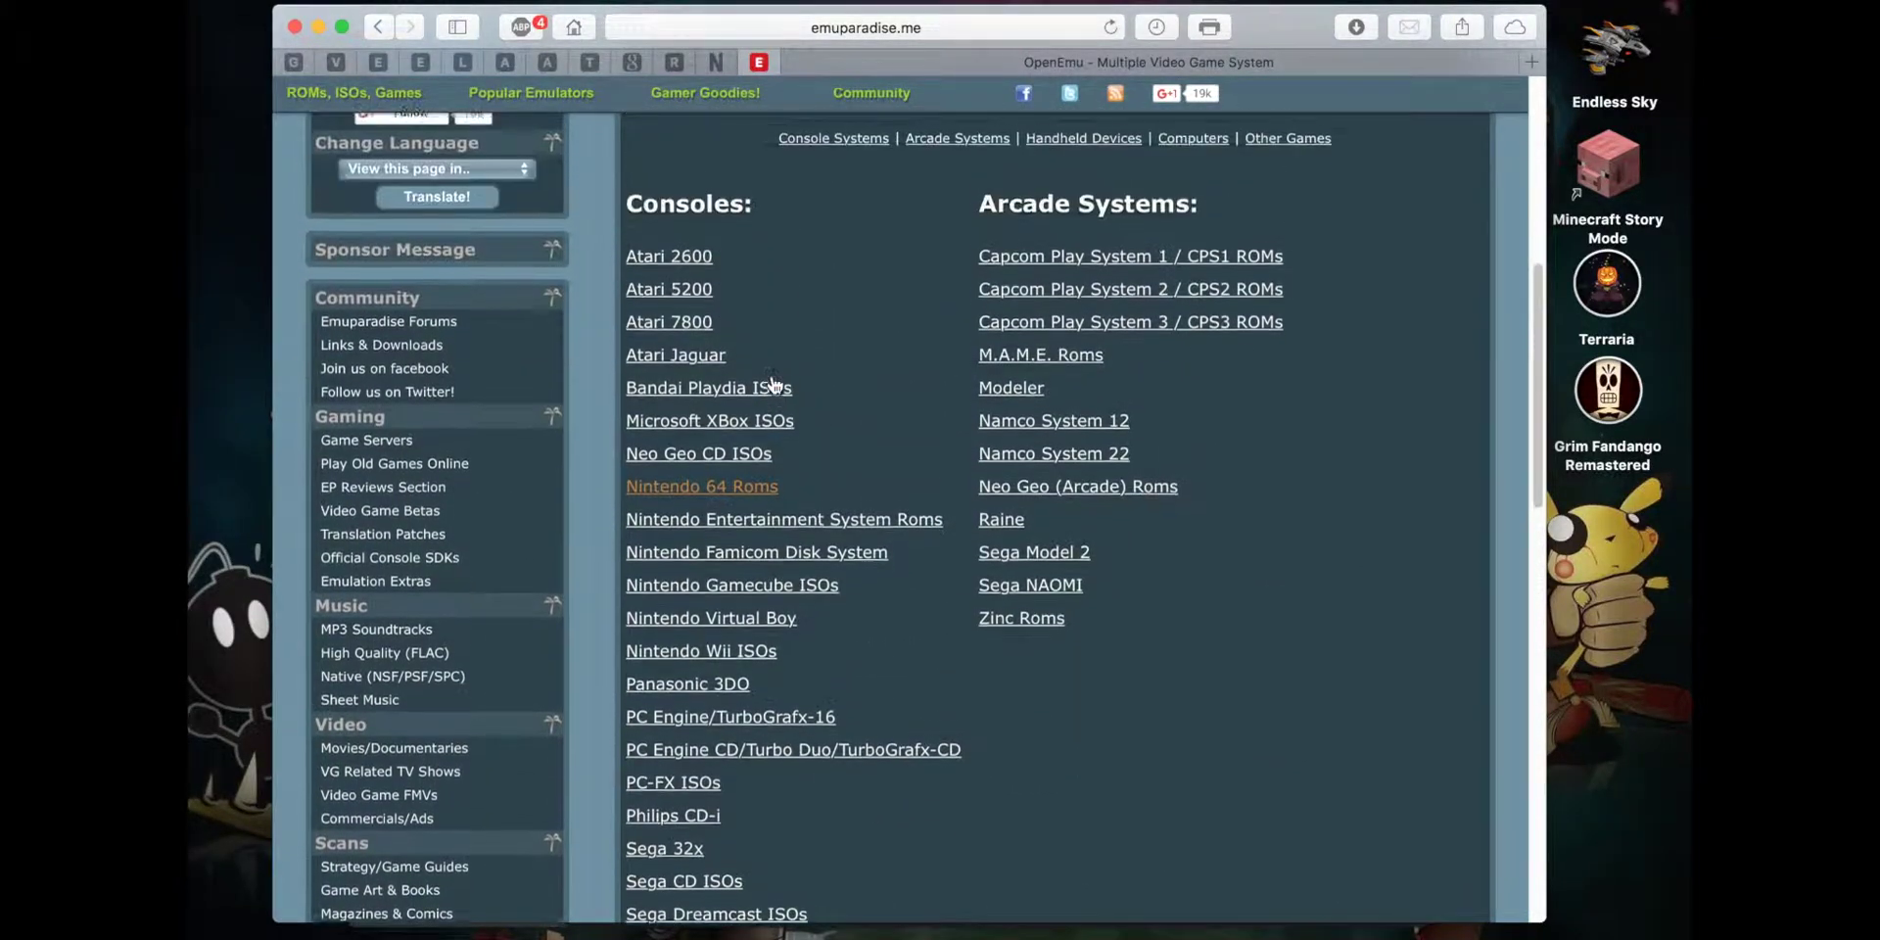
Step: Open the full Nintendo 64 ROMs page (882 titles) and scroll to its Most Downloaded list
click(730, 499)
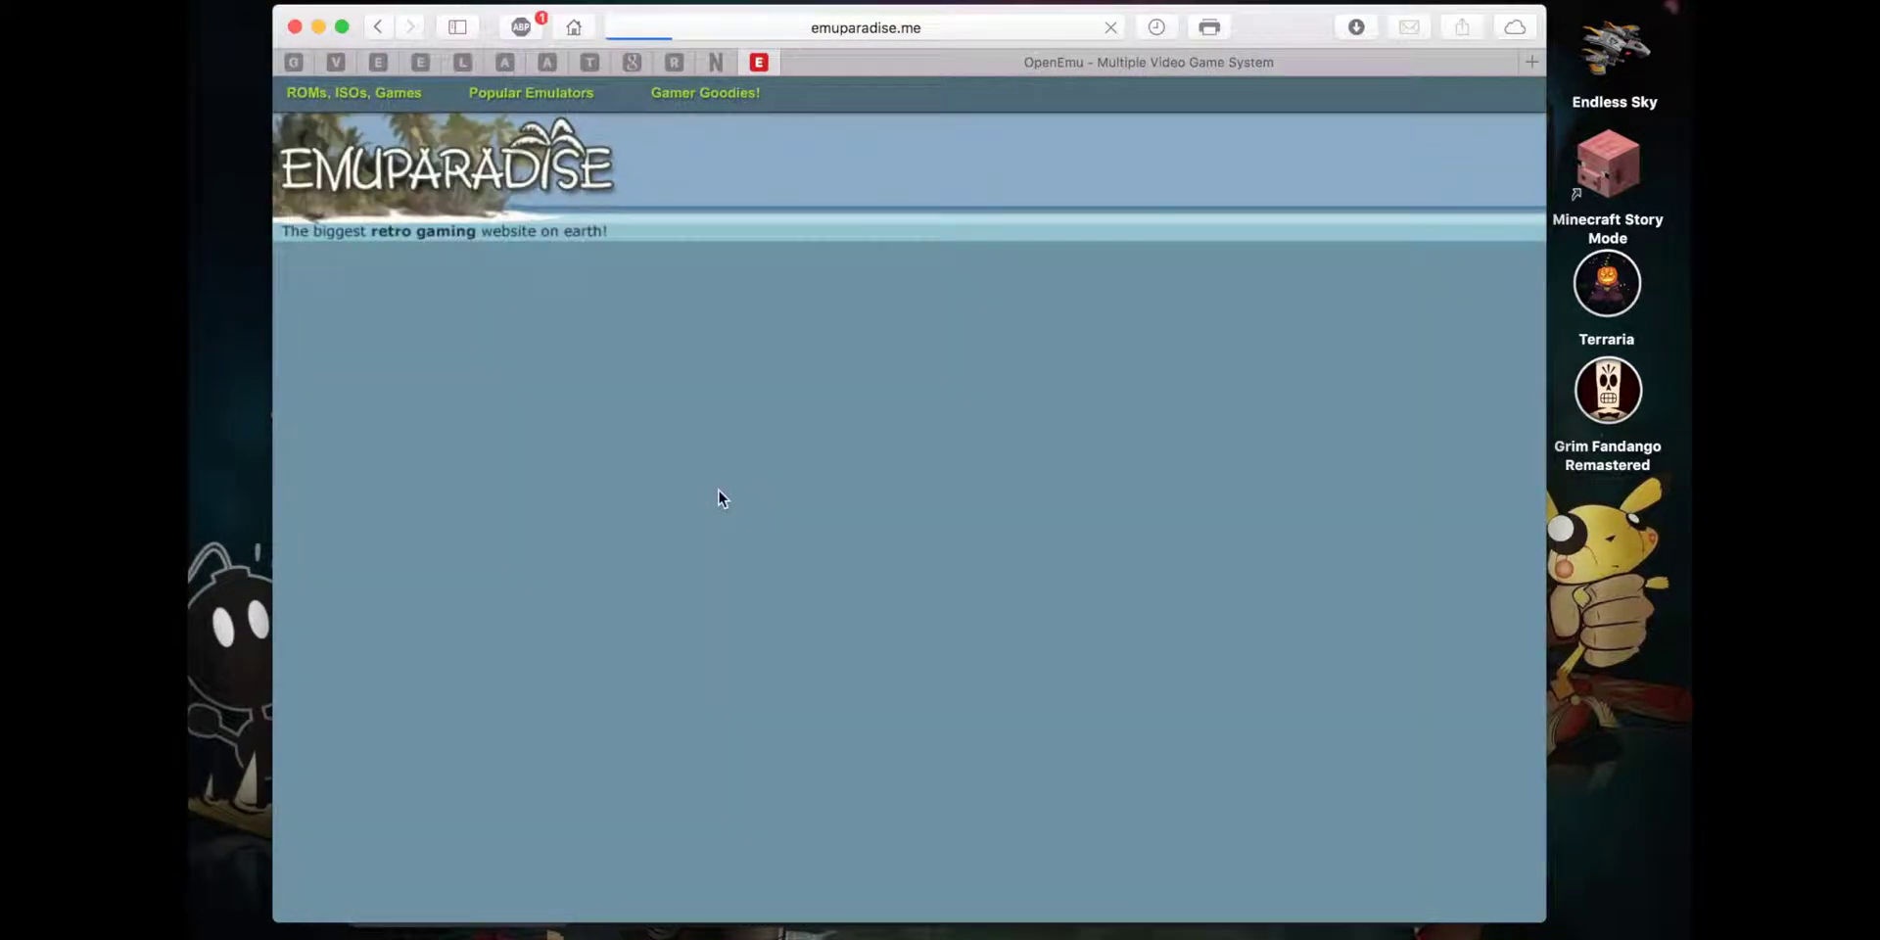
scroll(996, 536, down, 5)
scroll(997, 536, down, 3)
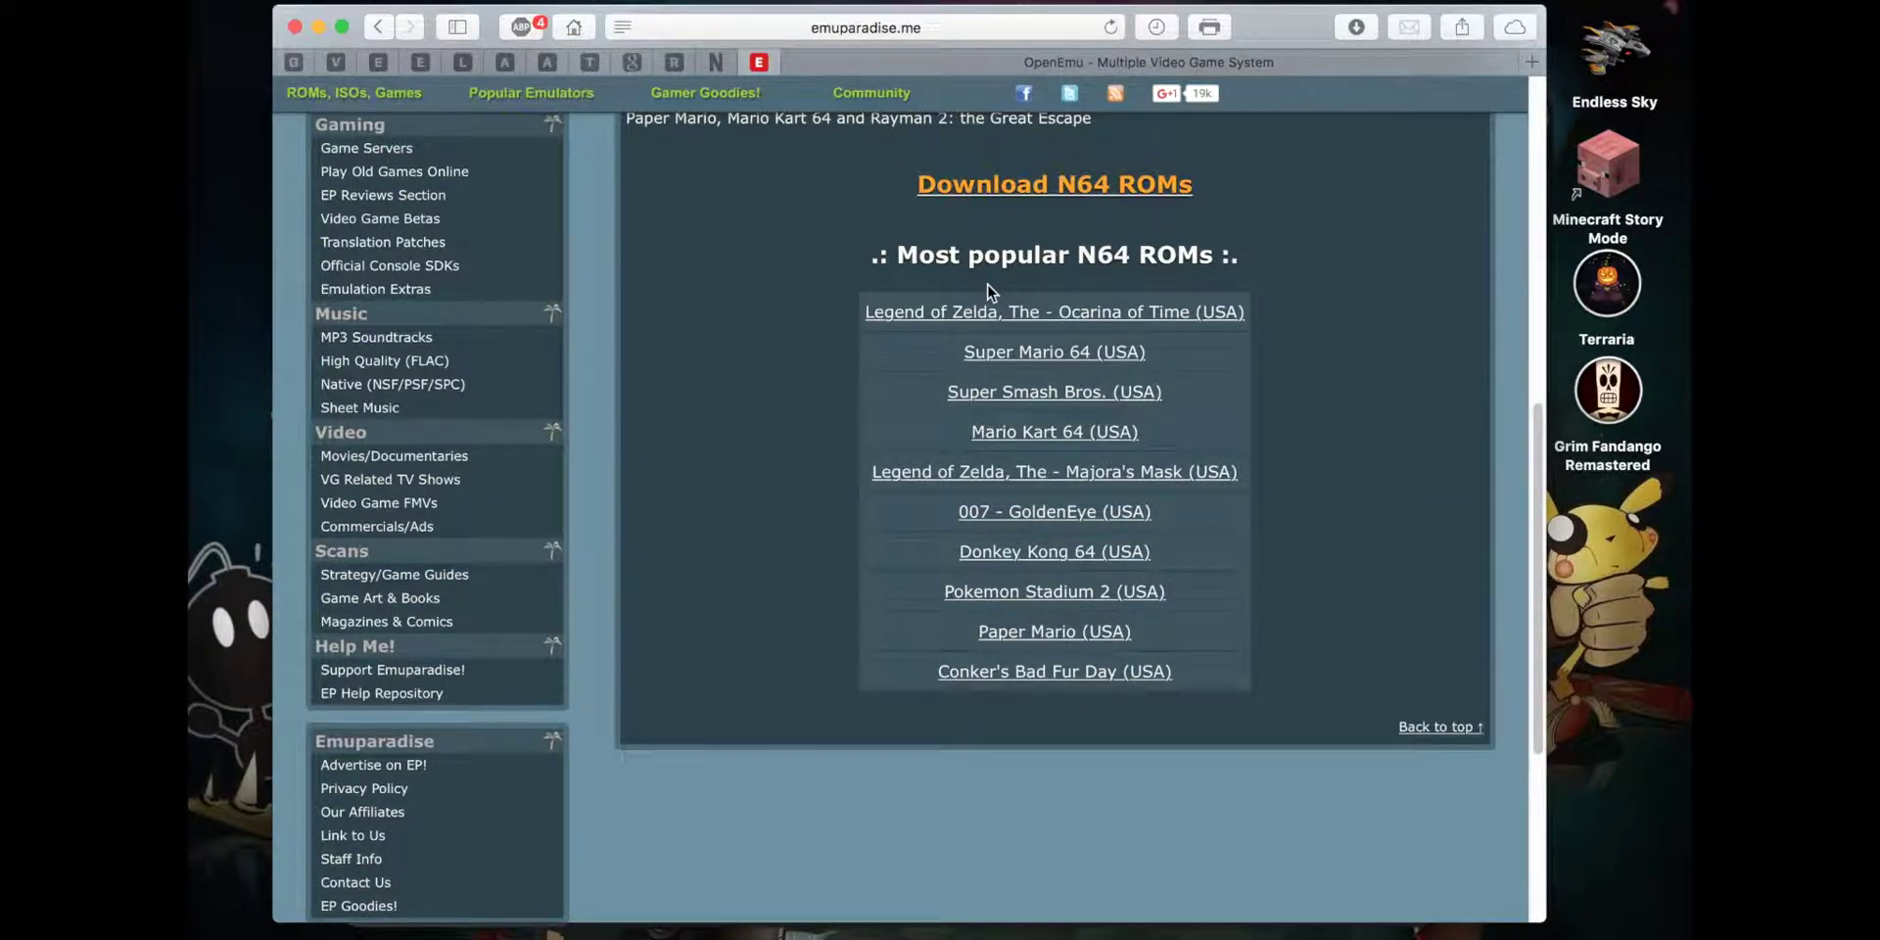
scroll(968, 213, up, 1)
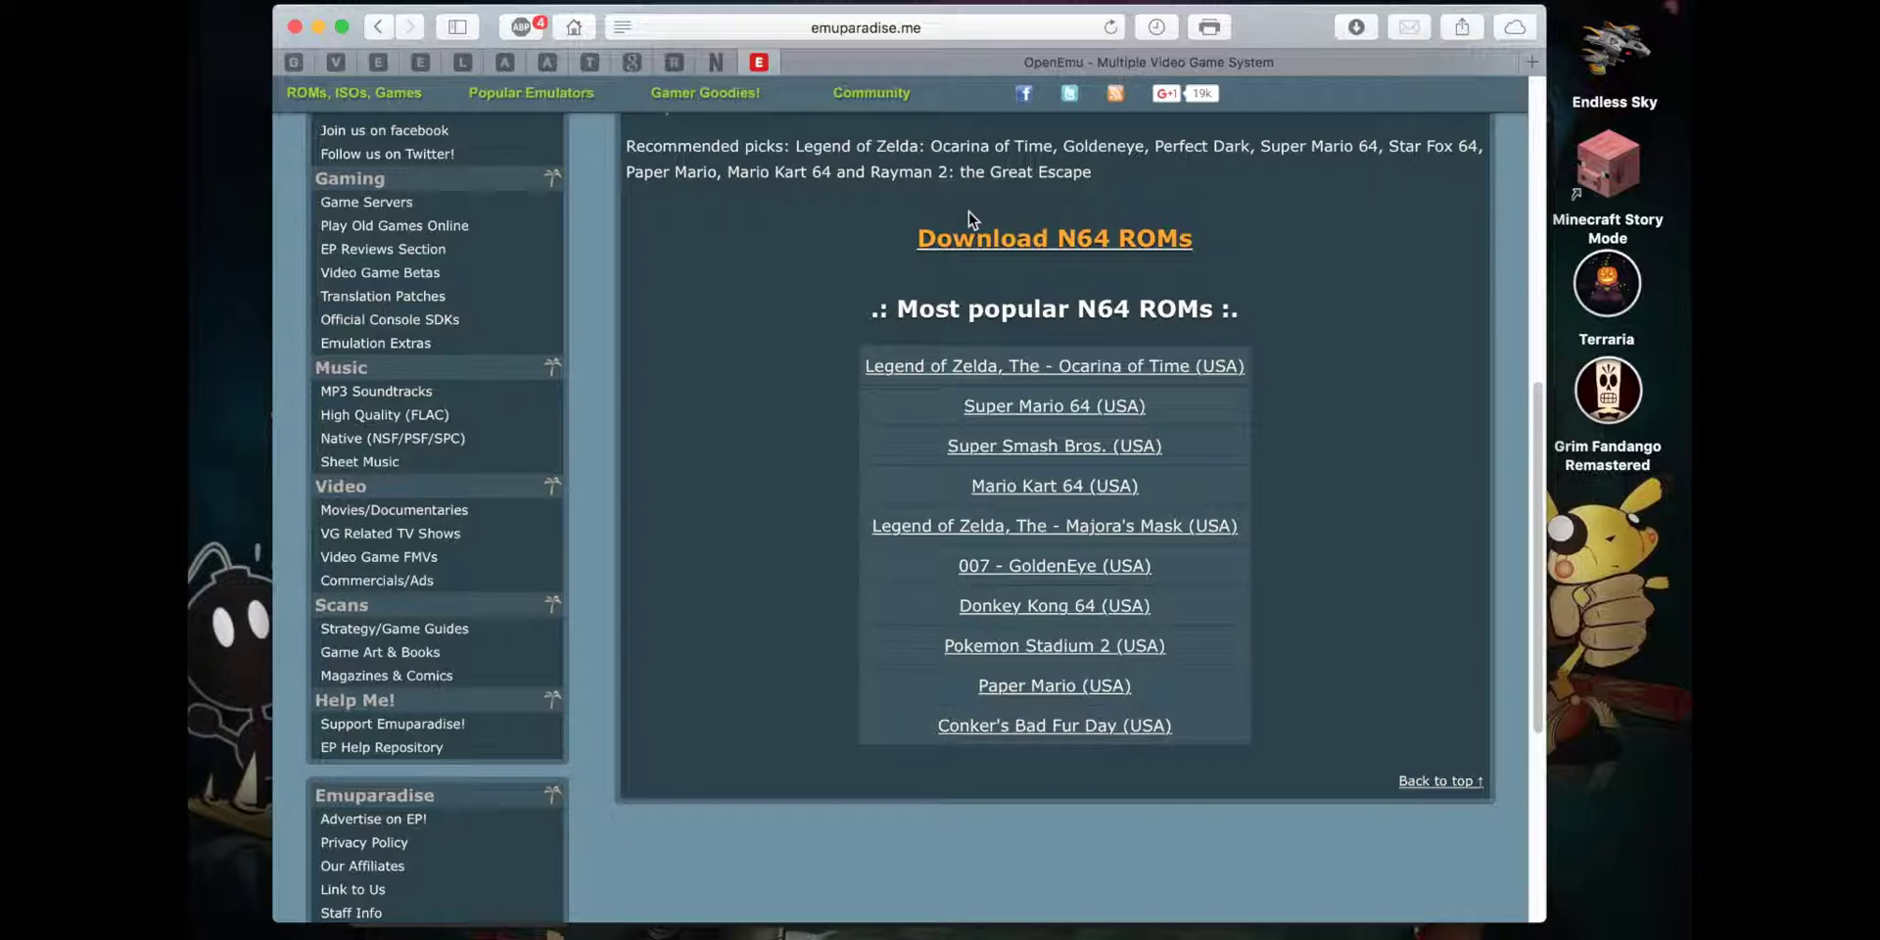
click(979, 238)
scroll(979, 533, down, 6)
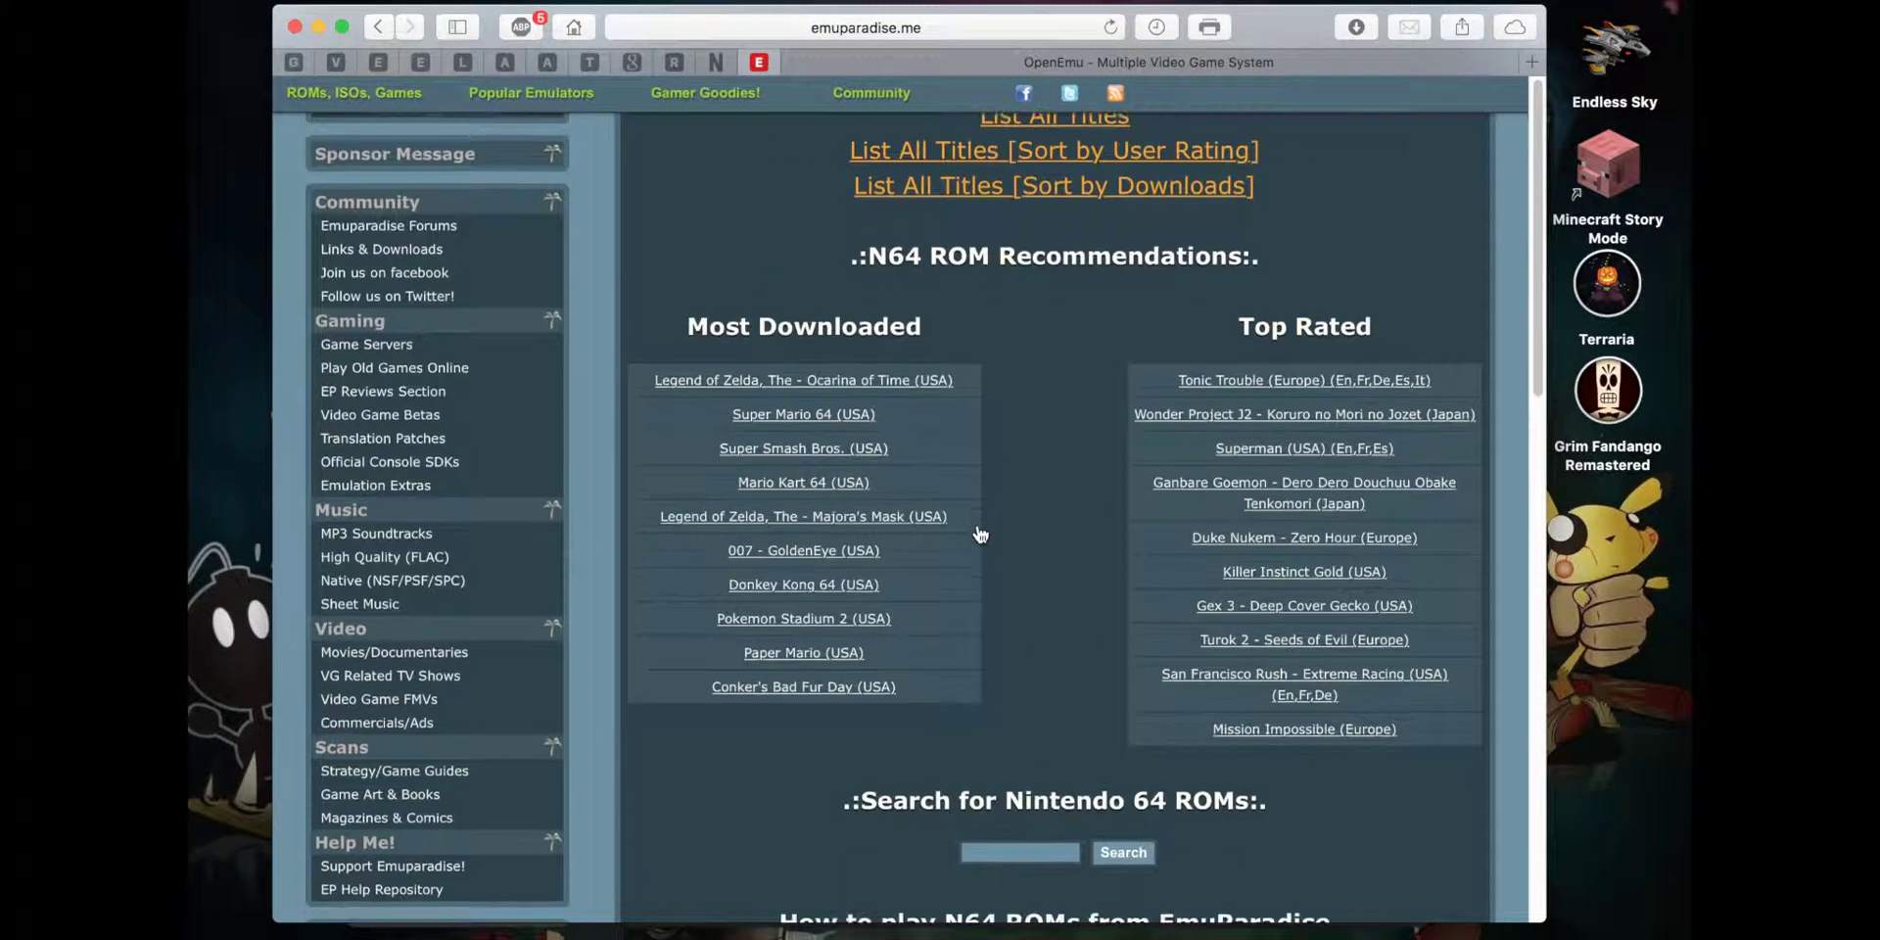
scroll(1101, 672, down, 1)
scroll(1100, 672, up, 4)
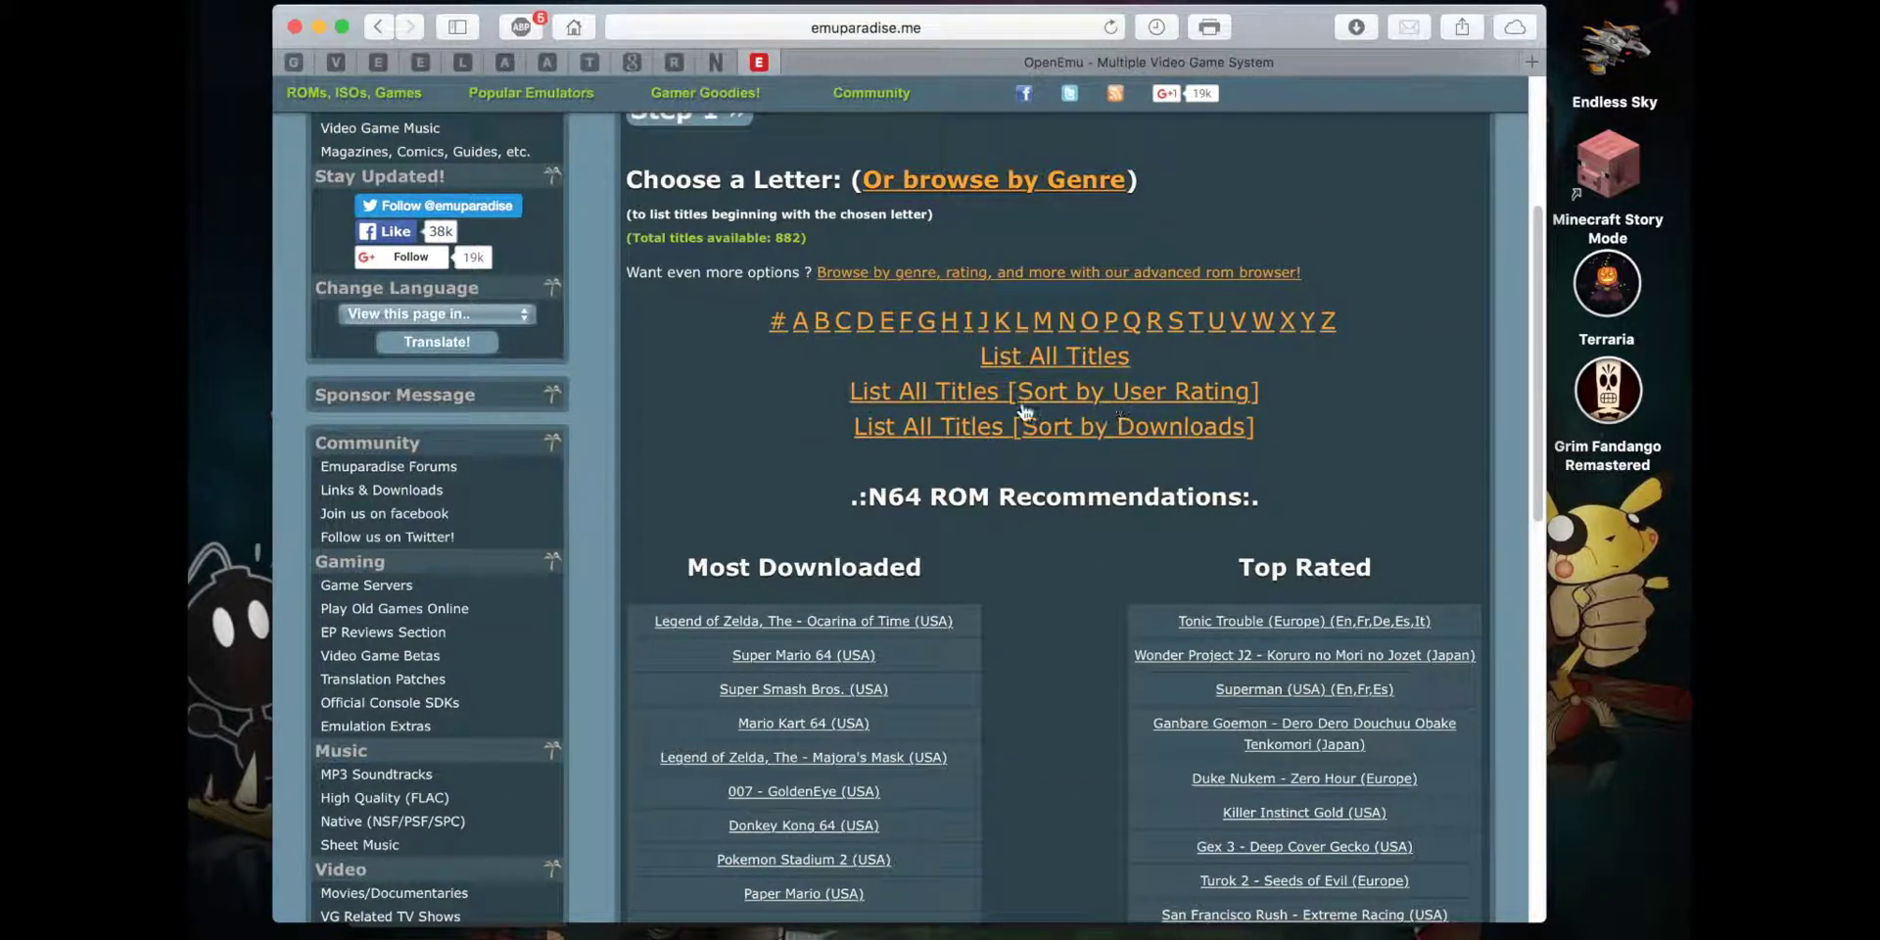
scroll(881, 587, down, 6)
scroll(911, 627, up, 3)
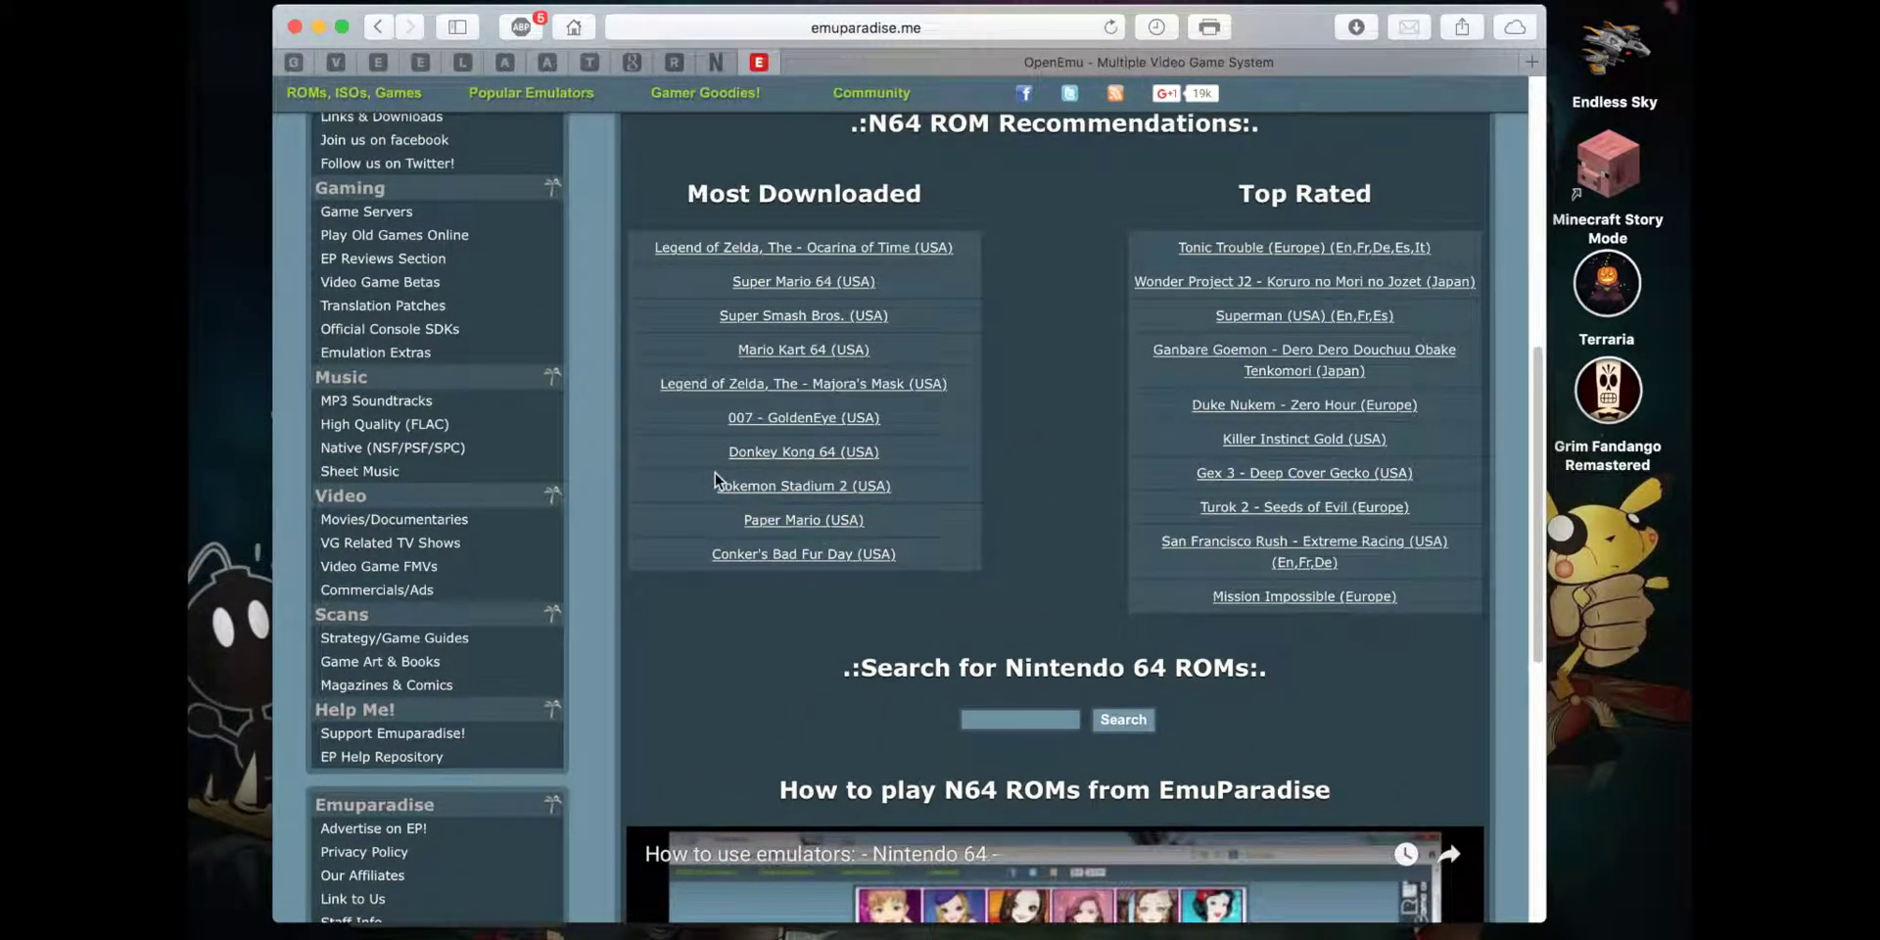
Step: Start the 27M direct download of Donkey Kong 64 (USA) from its Emuparadise page
click(775, 454)
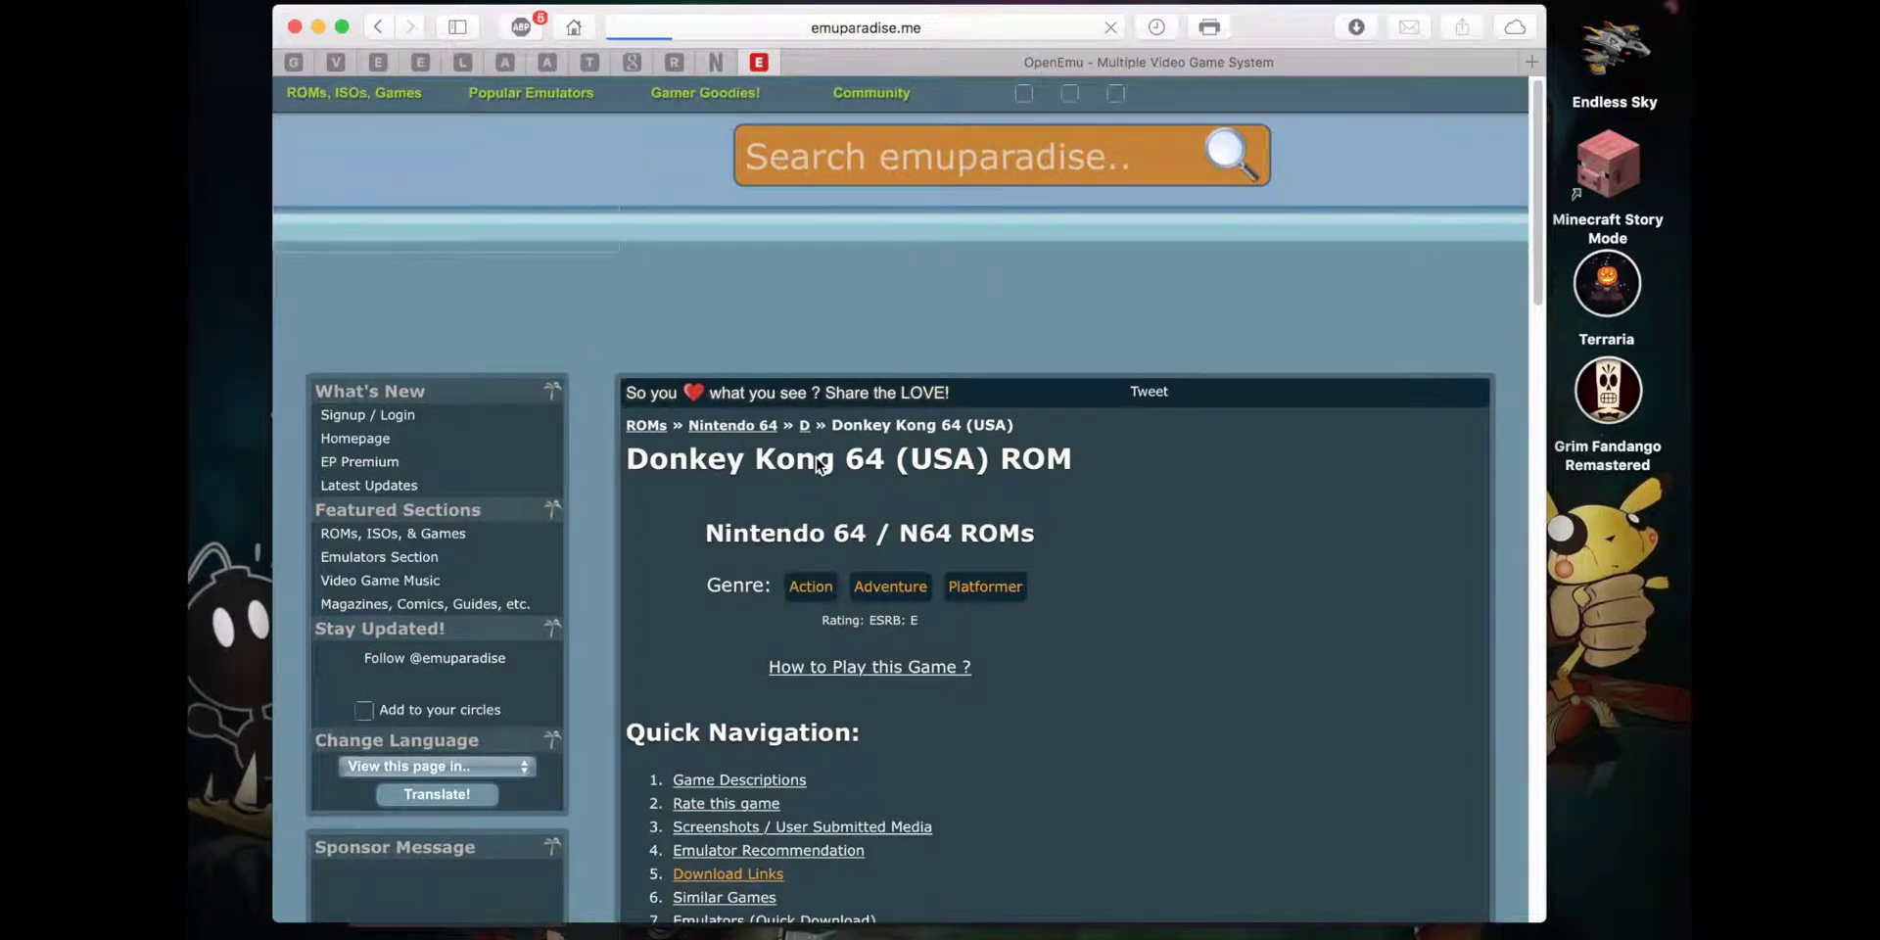
scroll(820, 632, down, 8)
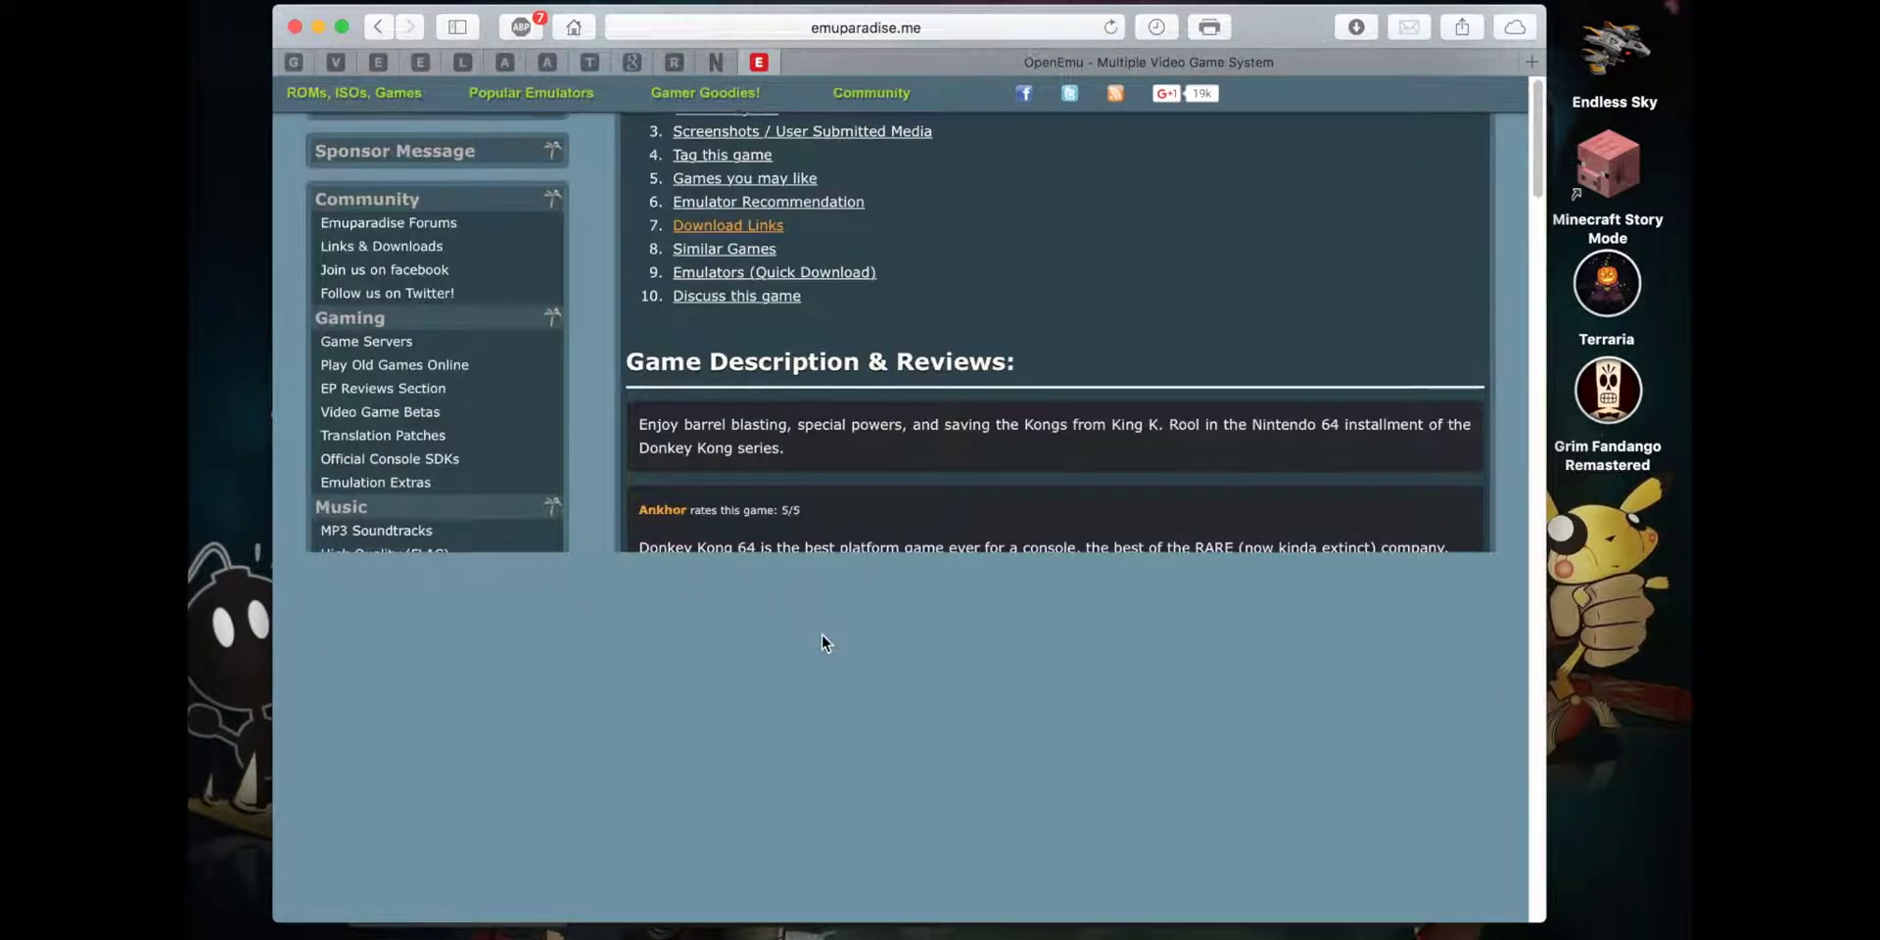
scroll(821, 642, down, 18)
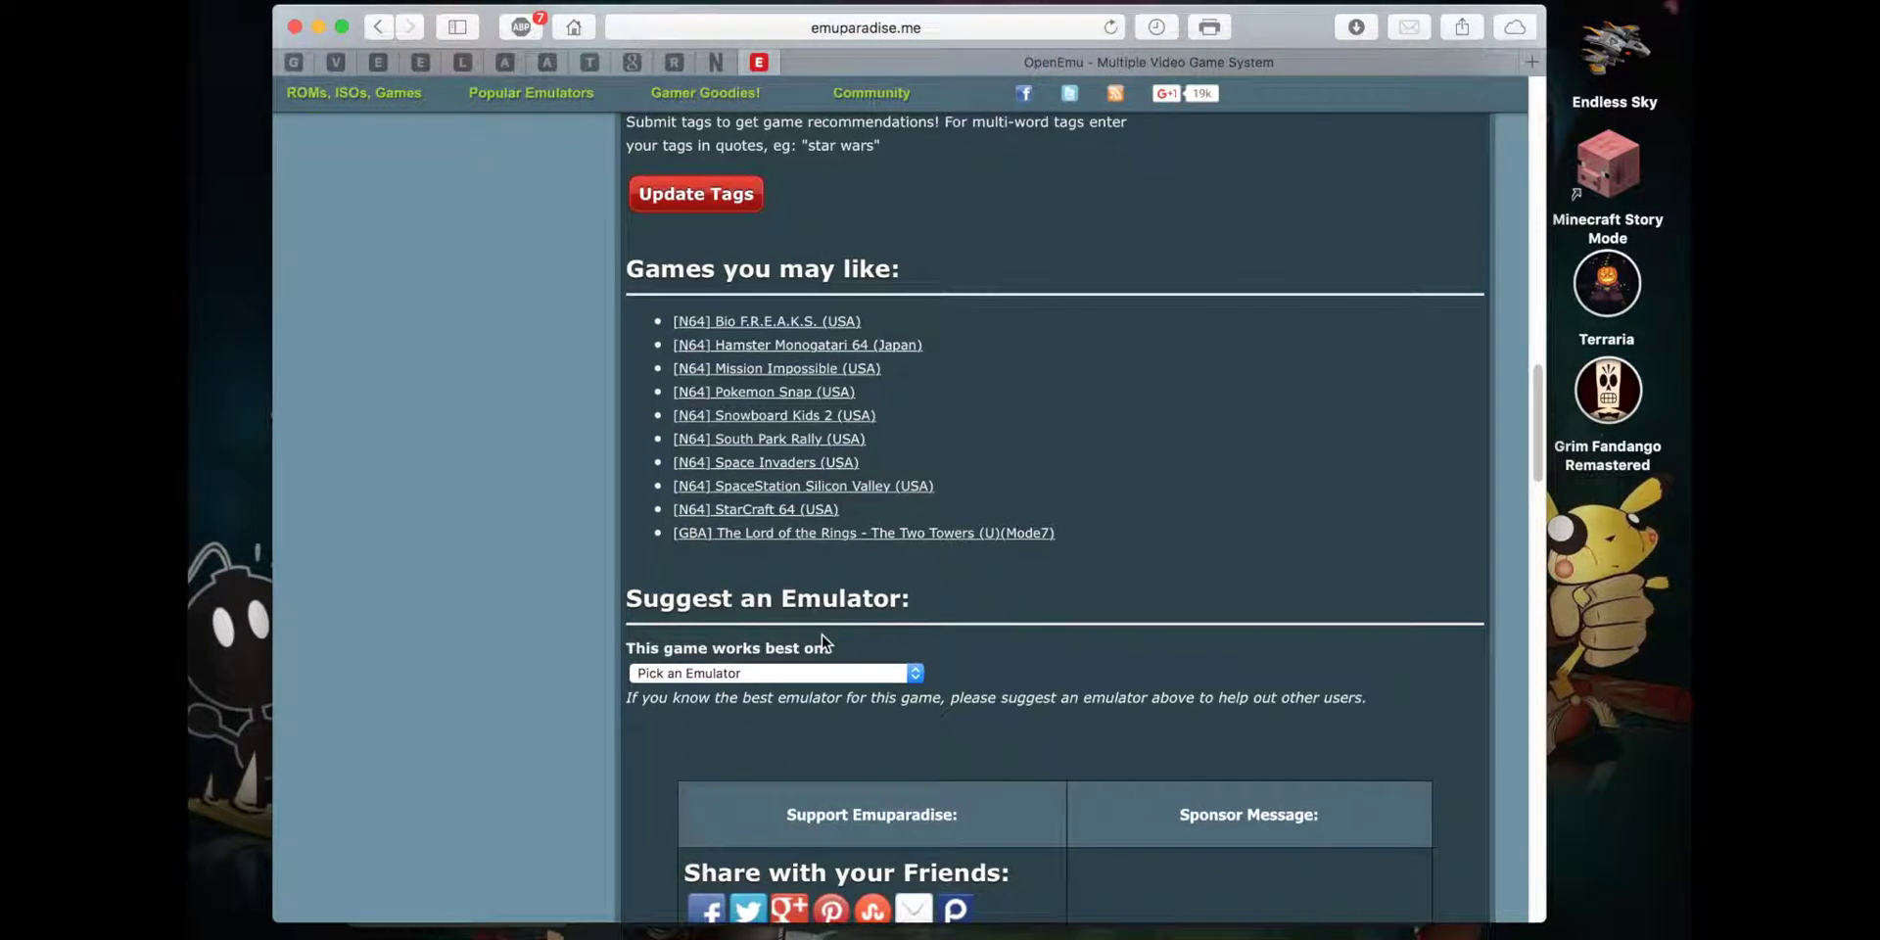
scroll(822, 639, down, 3)
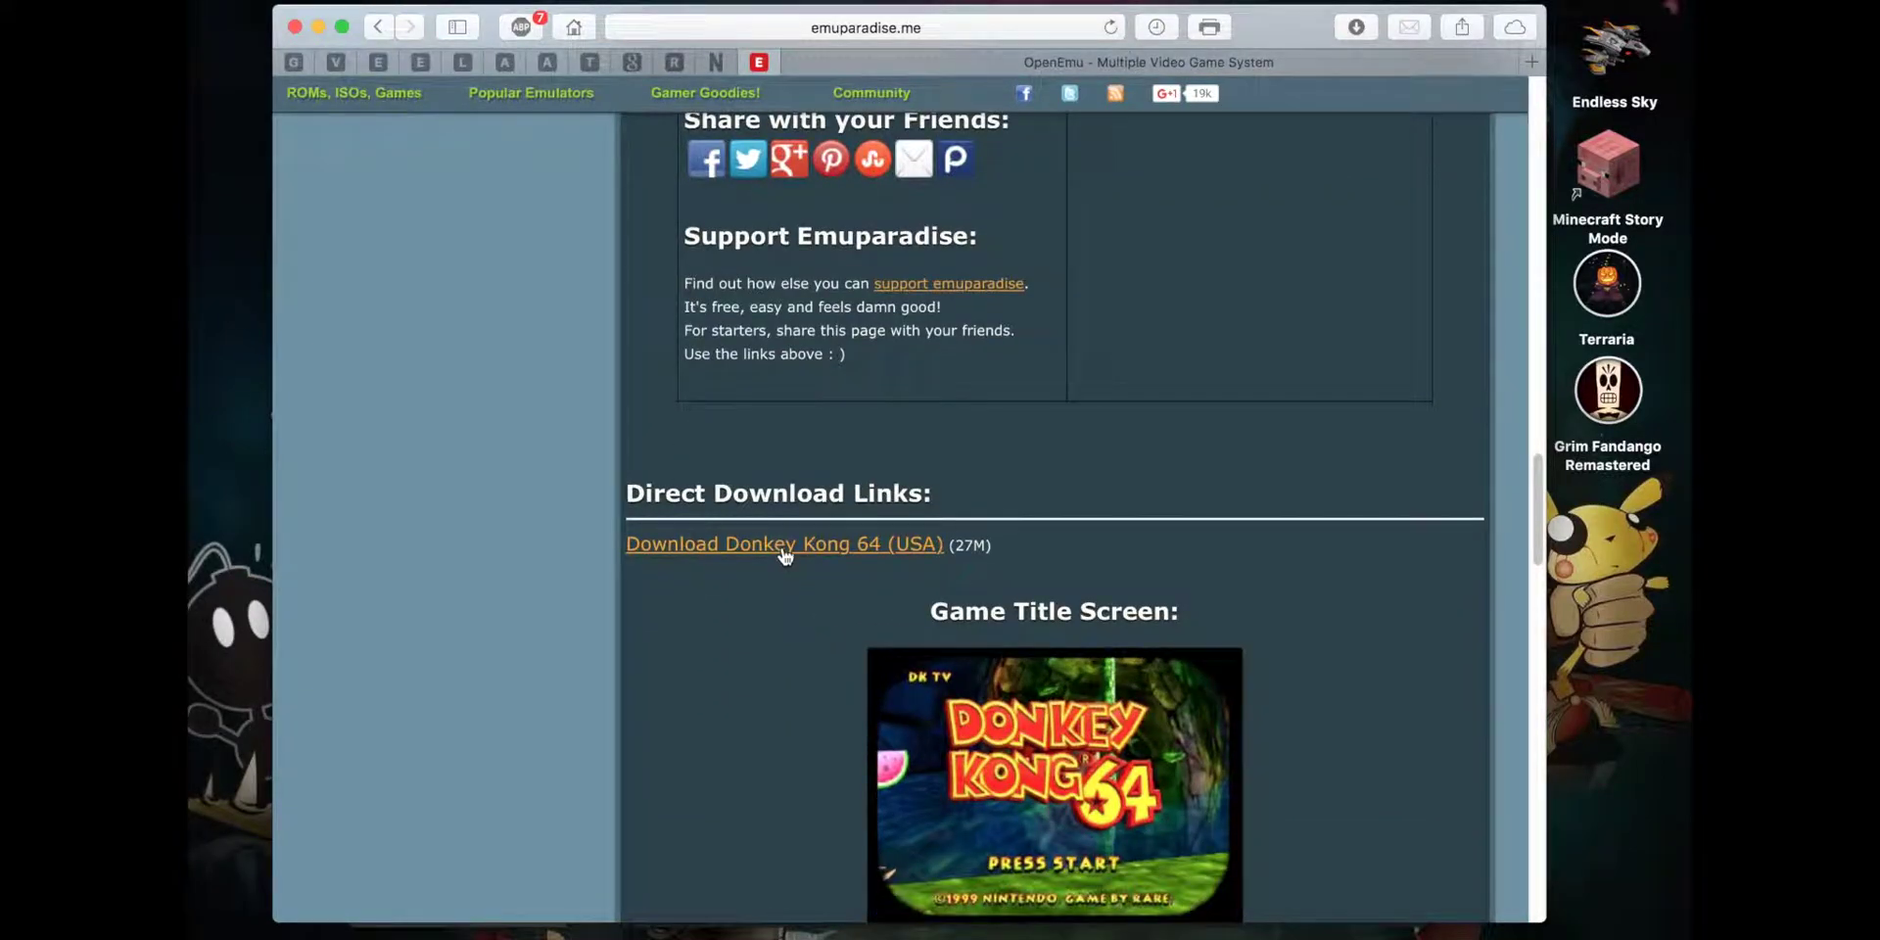
click(783, 548)
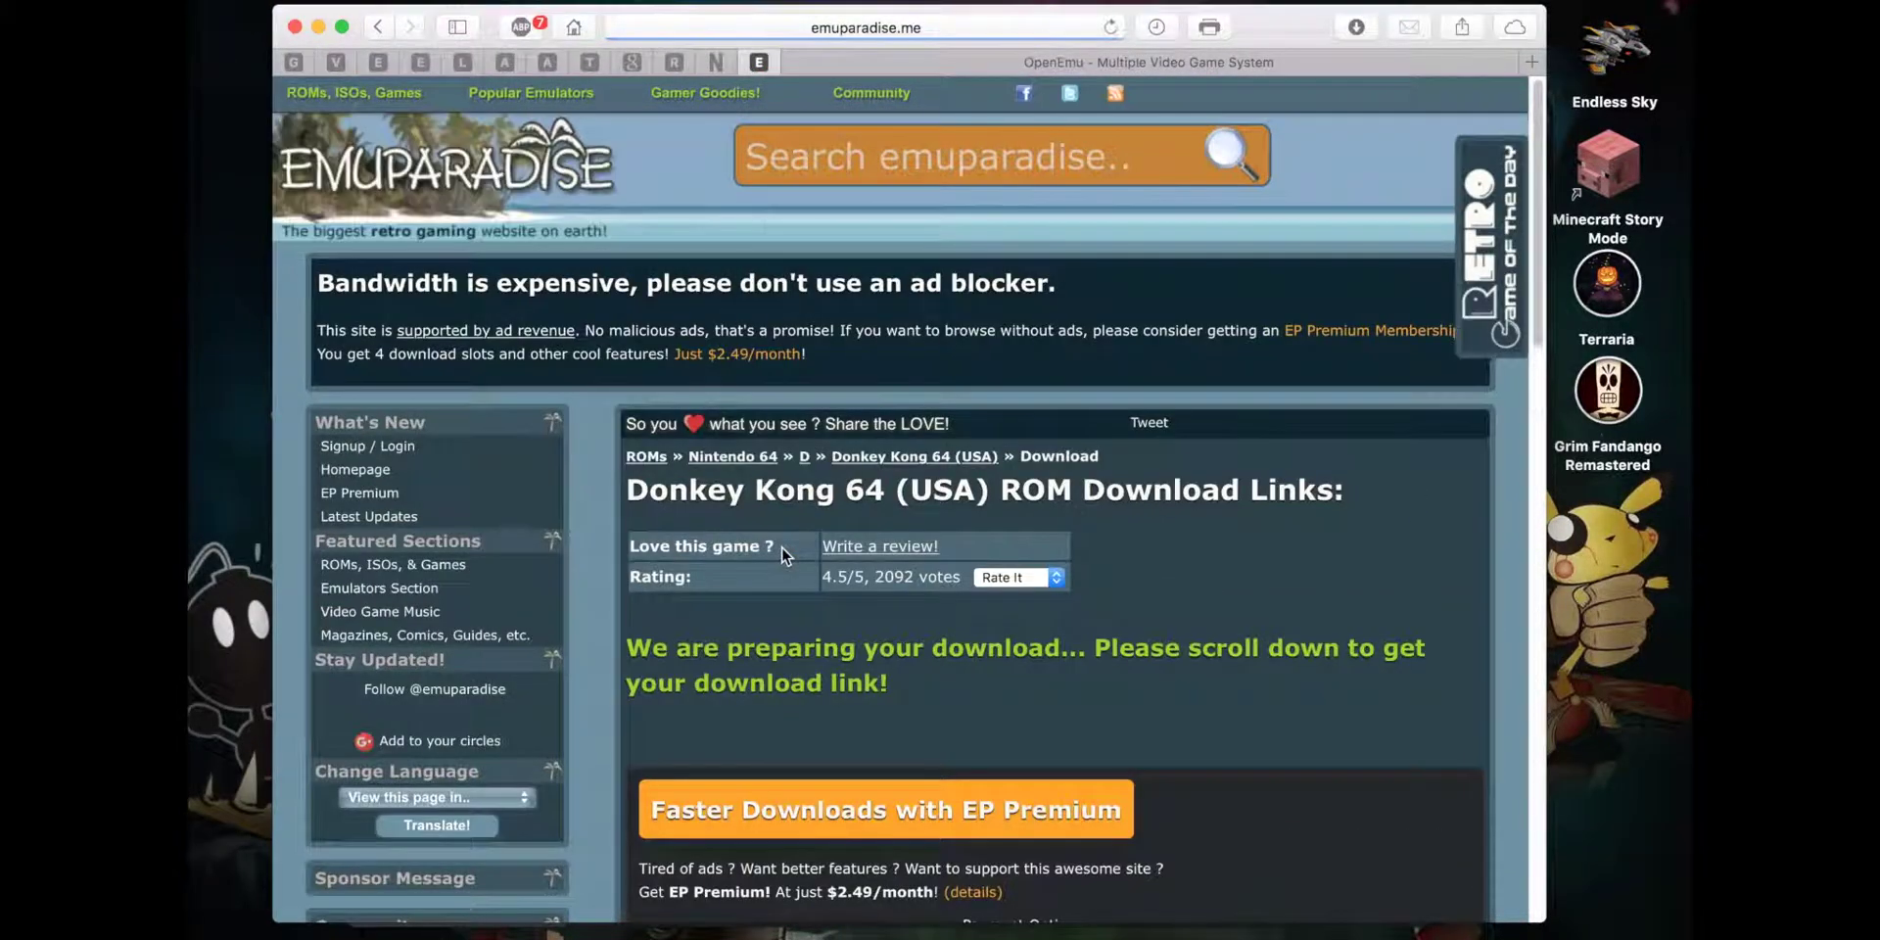
scroll(782, 546, down, 8)
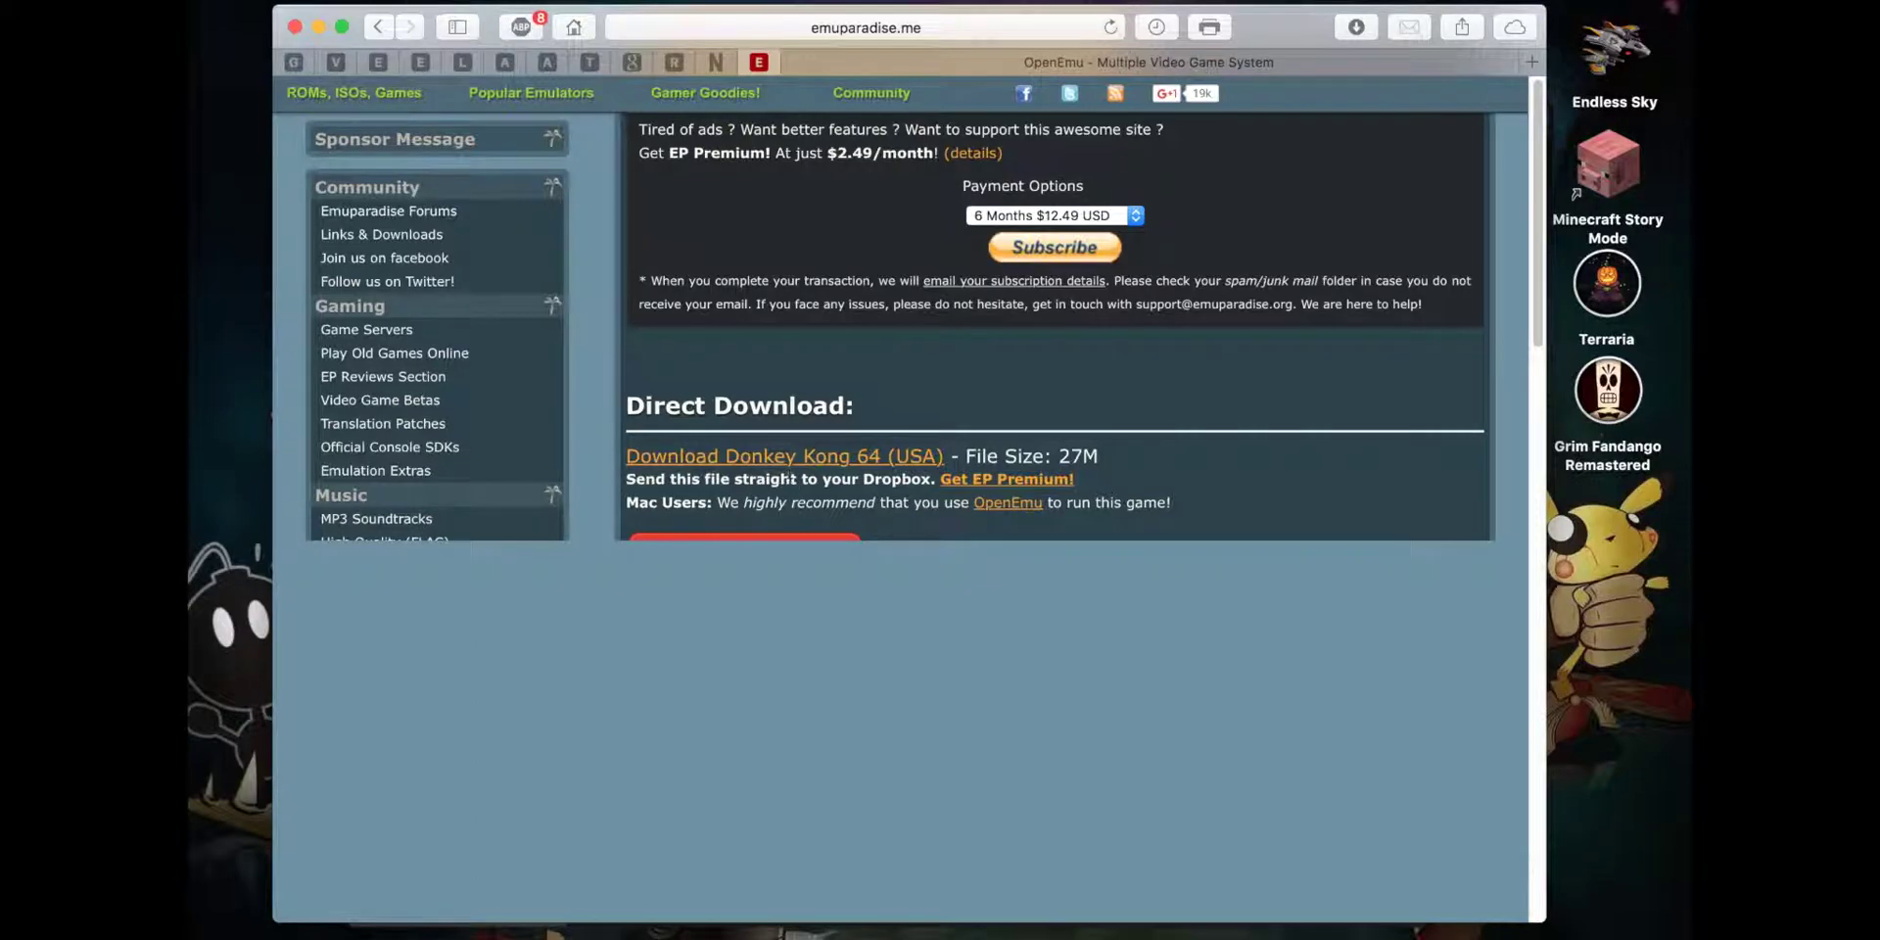
click(790, 461)
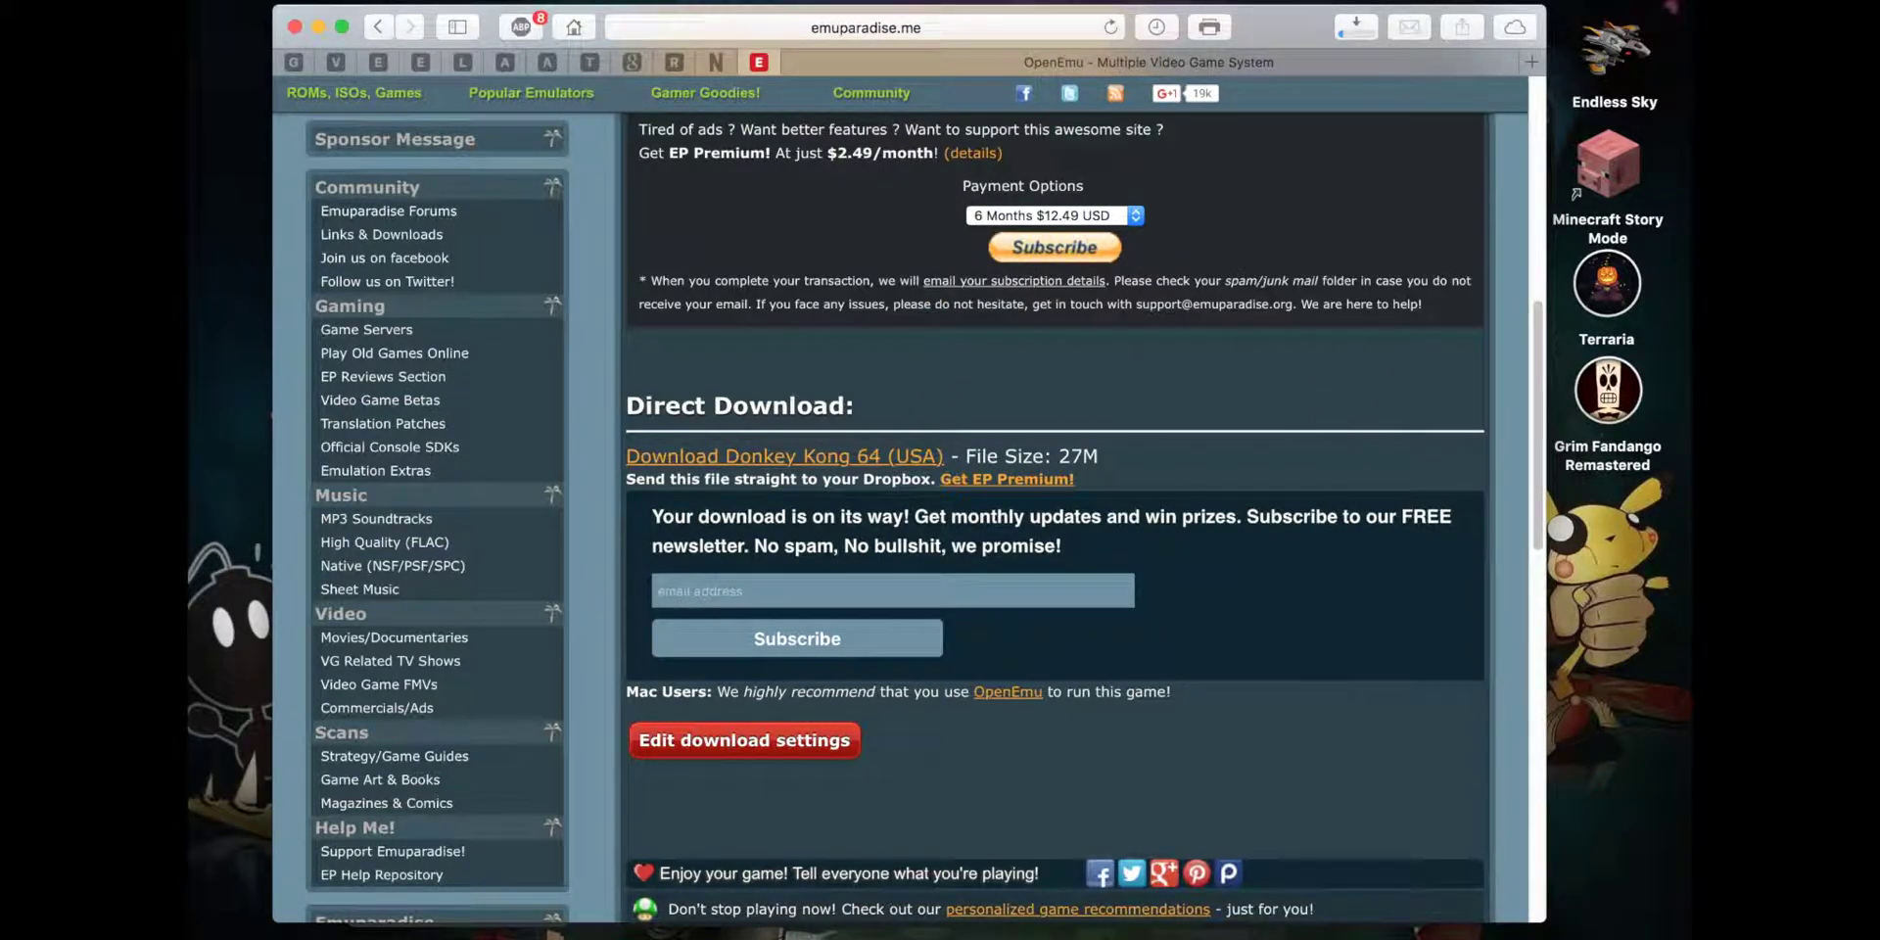
Step: Confirm Donkey Kong 64 (USA).n64 finished downloading and open the Downloads folder in Finder
click(1354, 31)
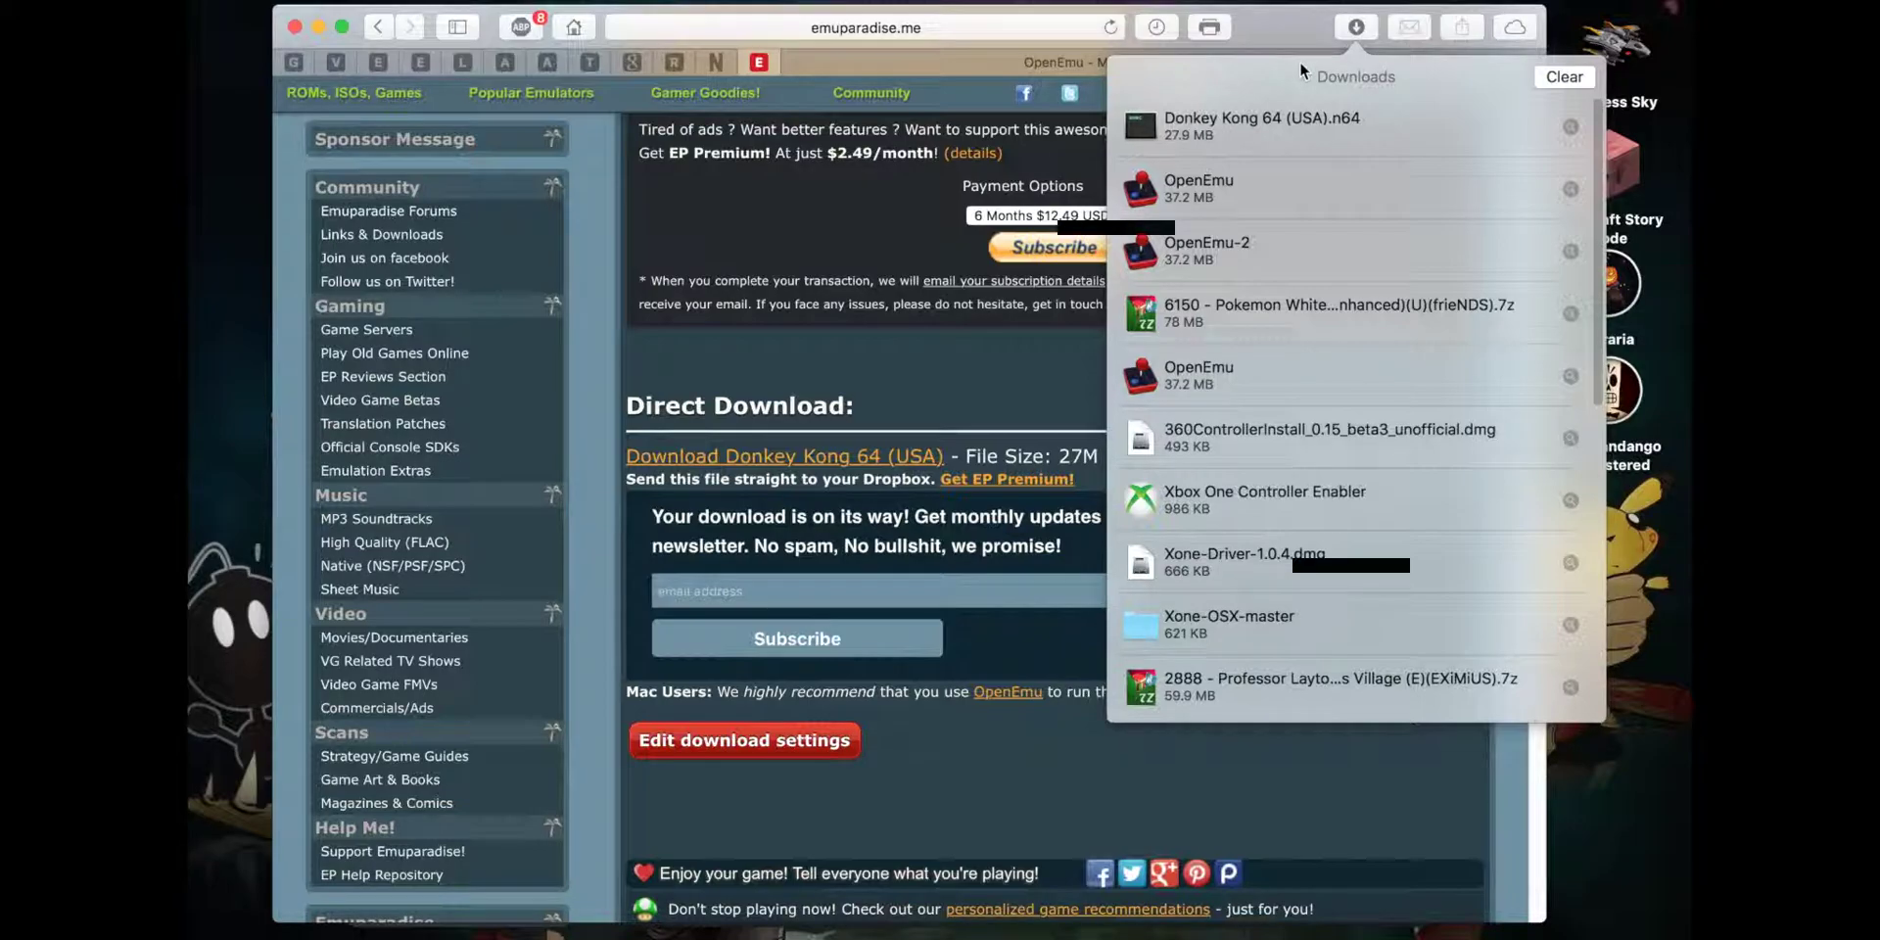
click(918, 206)
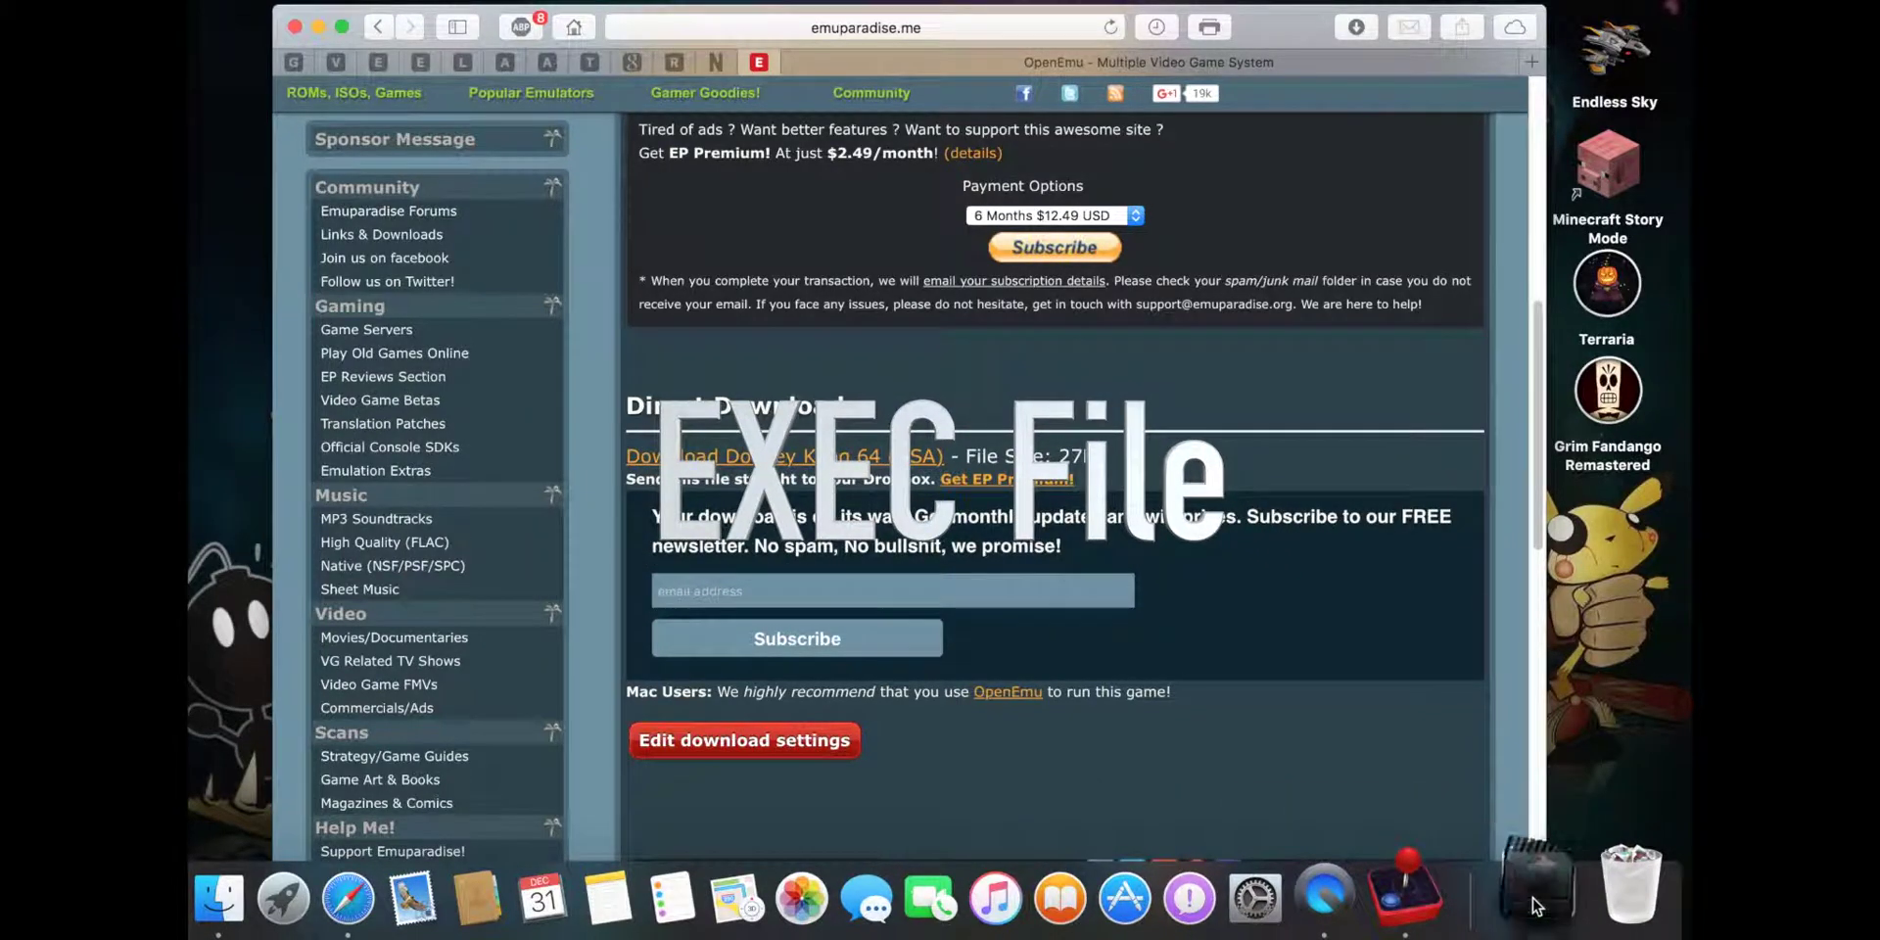
click(1558, 886)
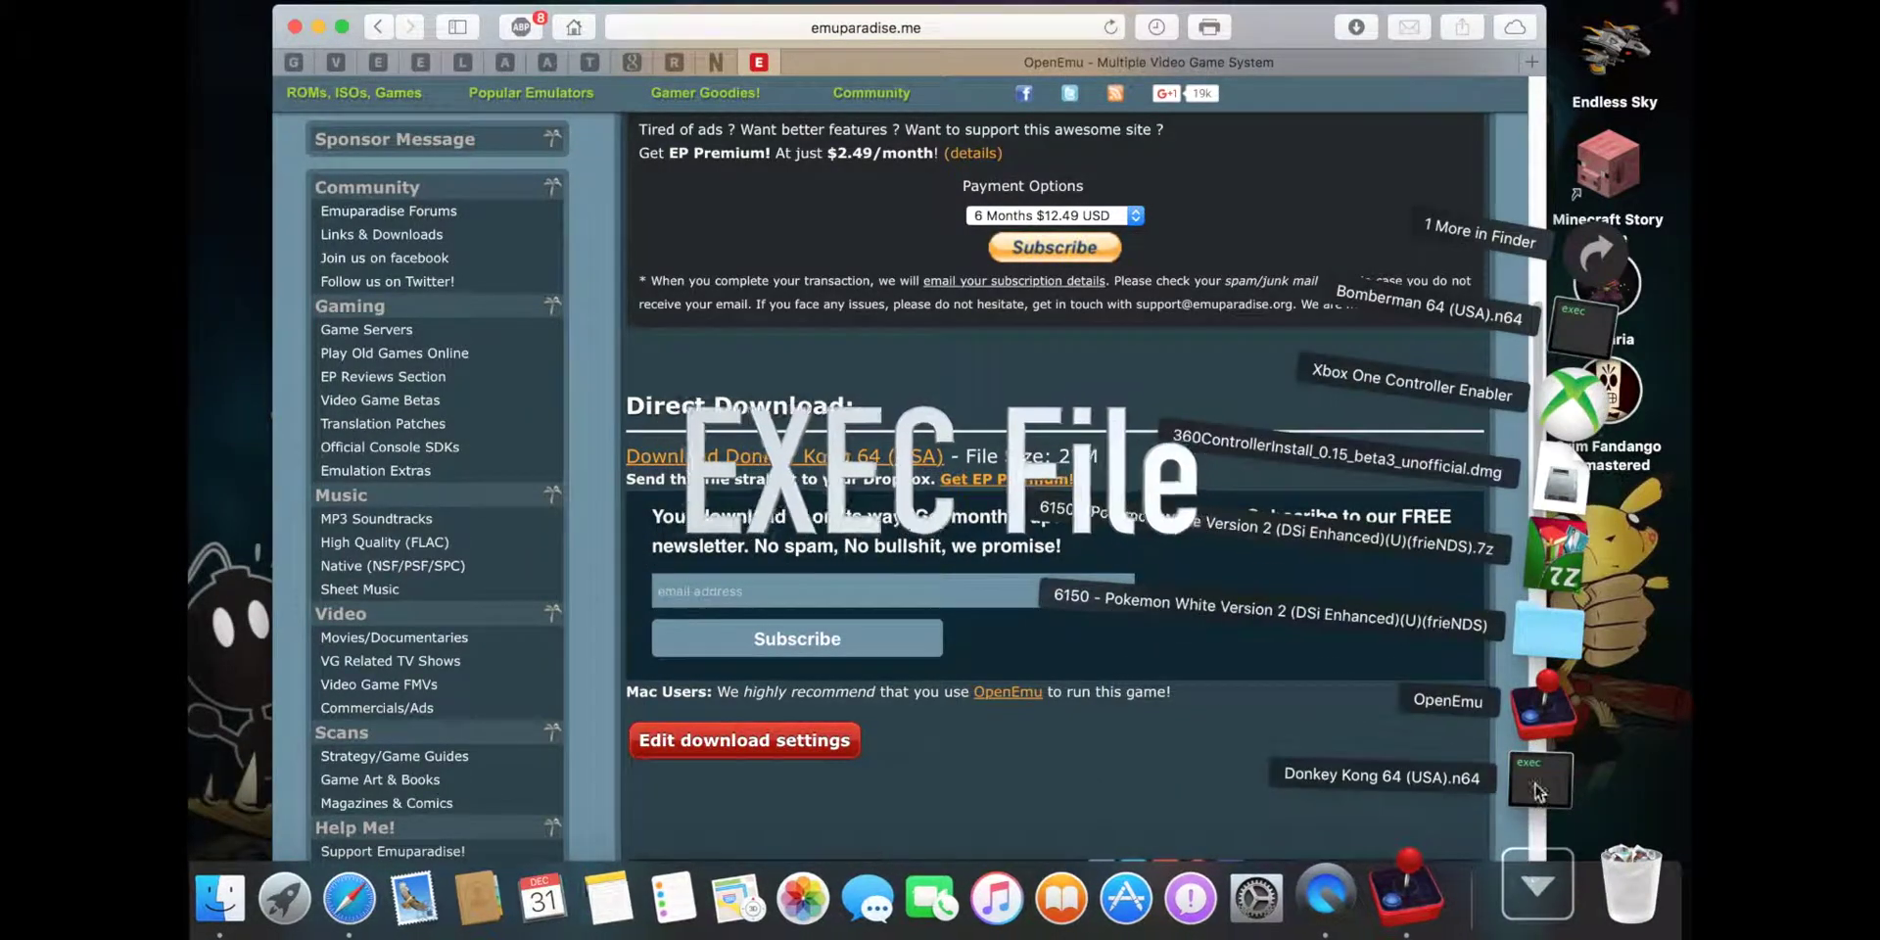
click(1611, 262)
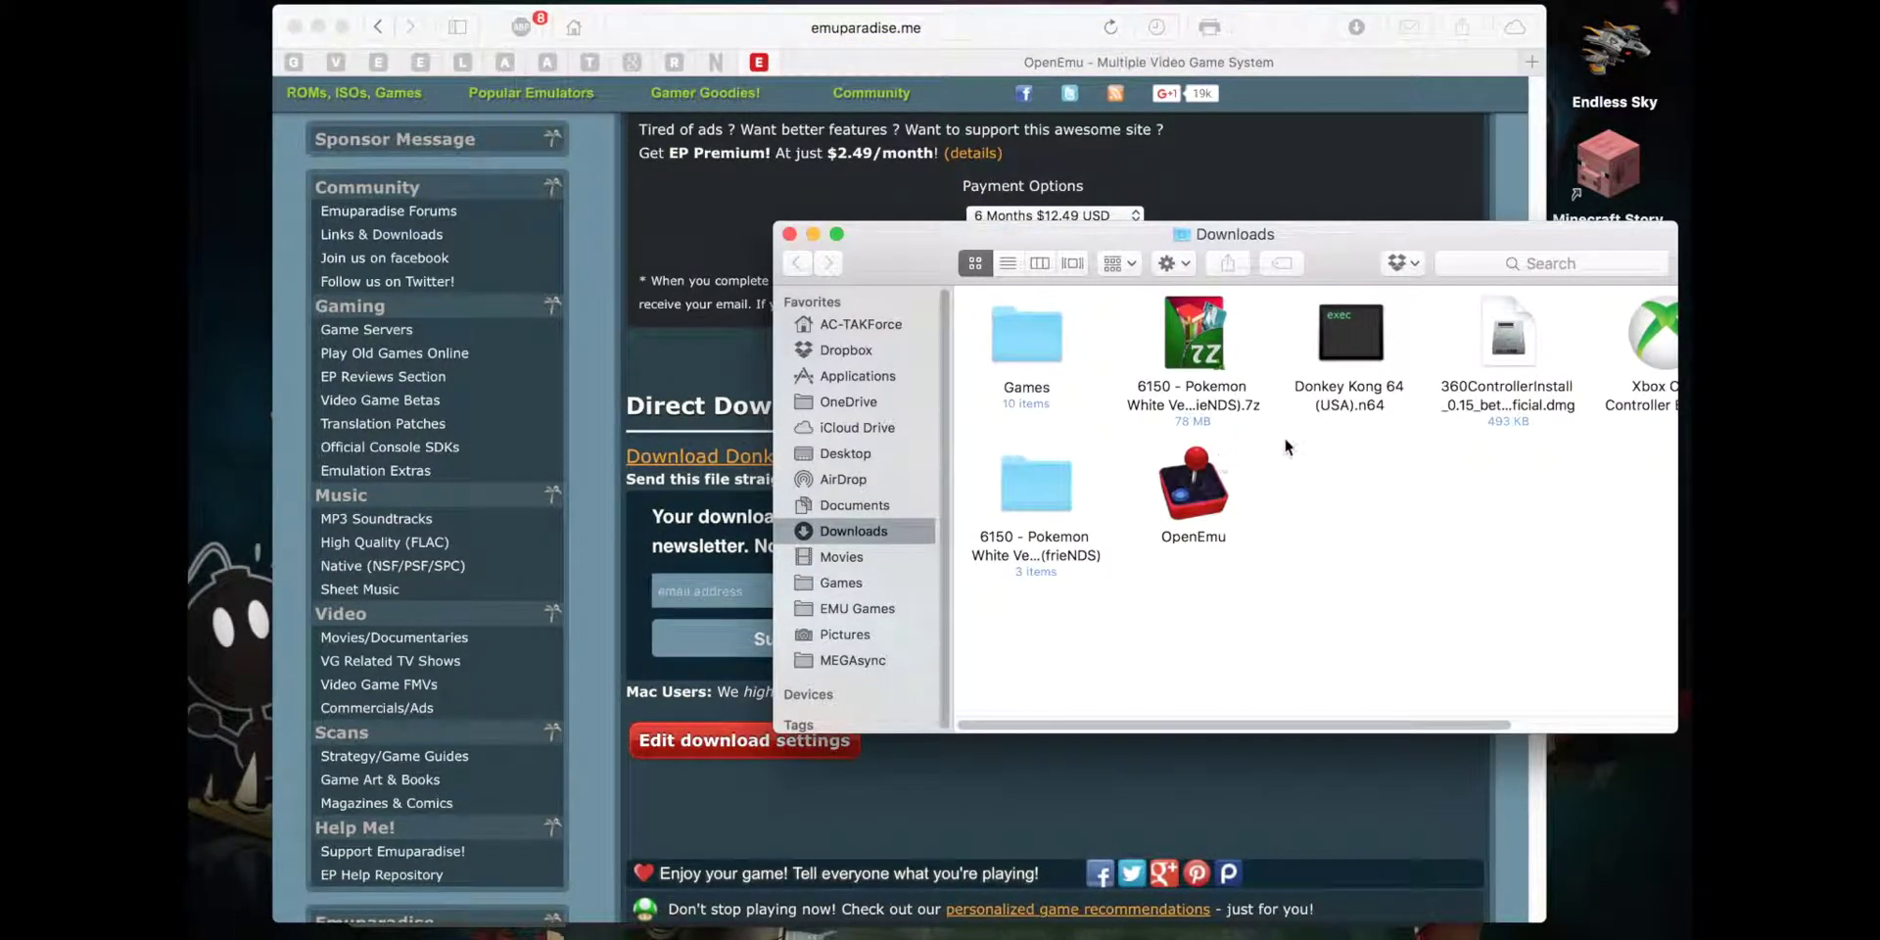
drag(1318, 256, 1187, 167)
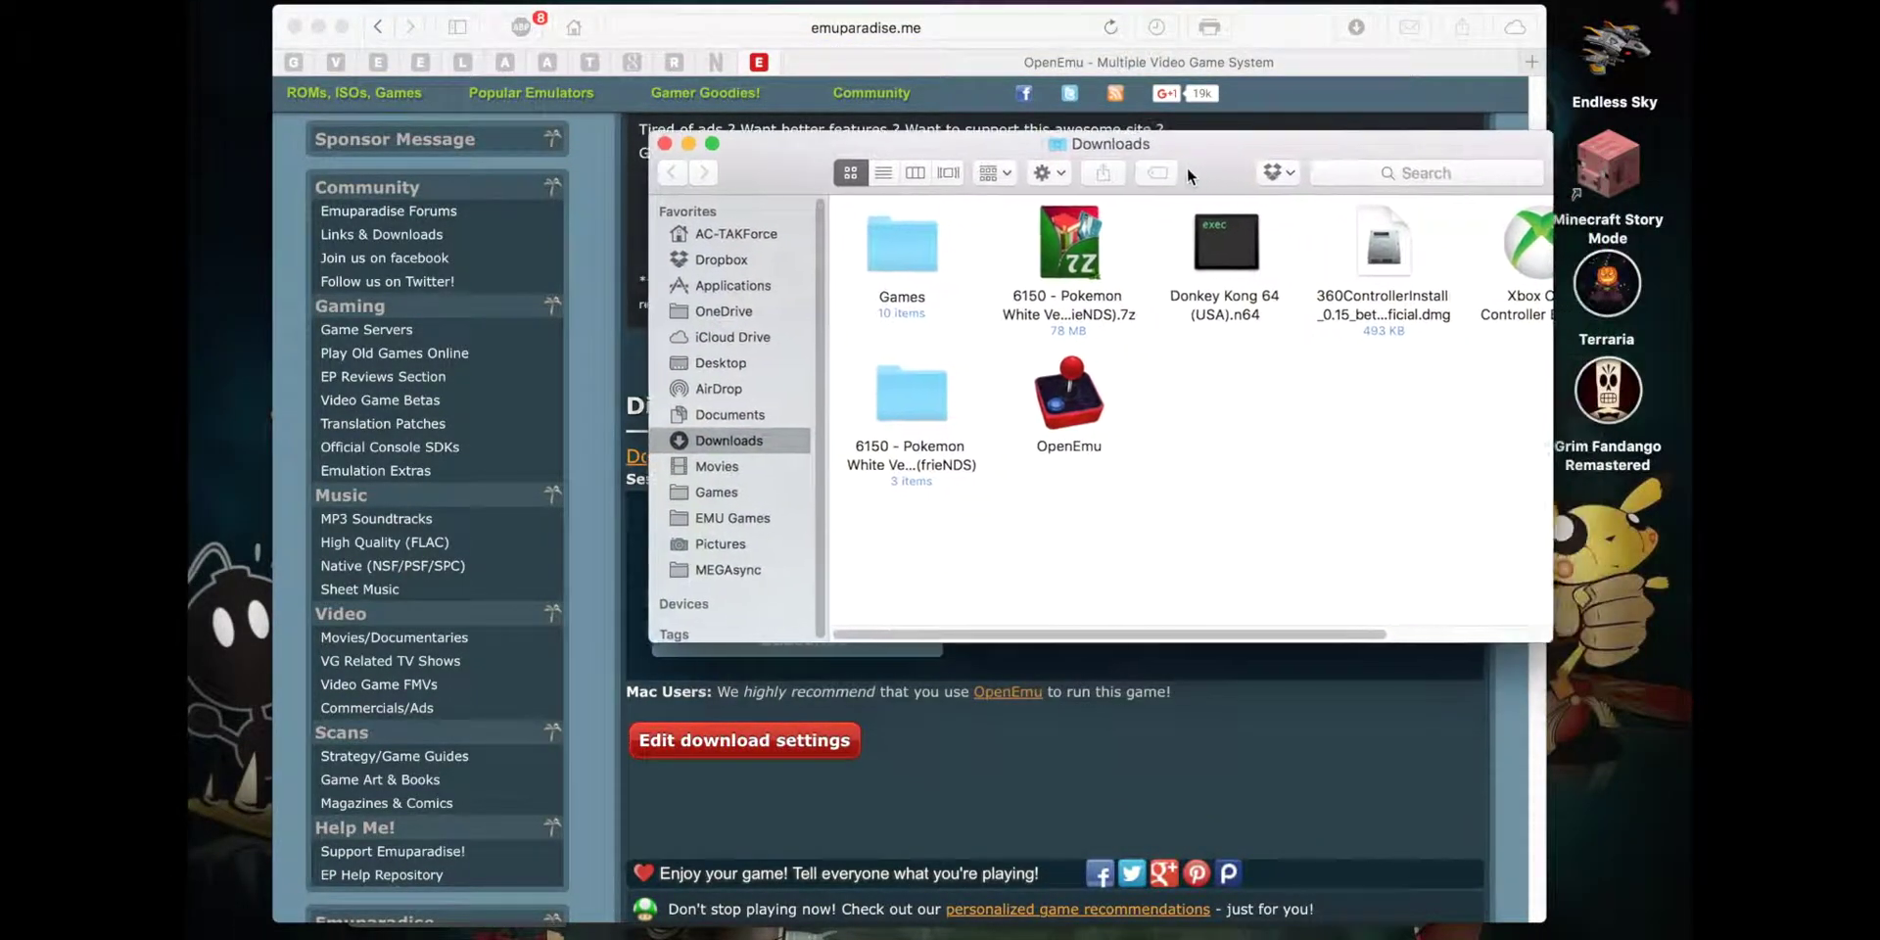
click(1051, 256)
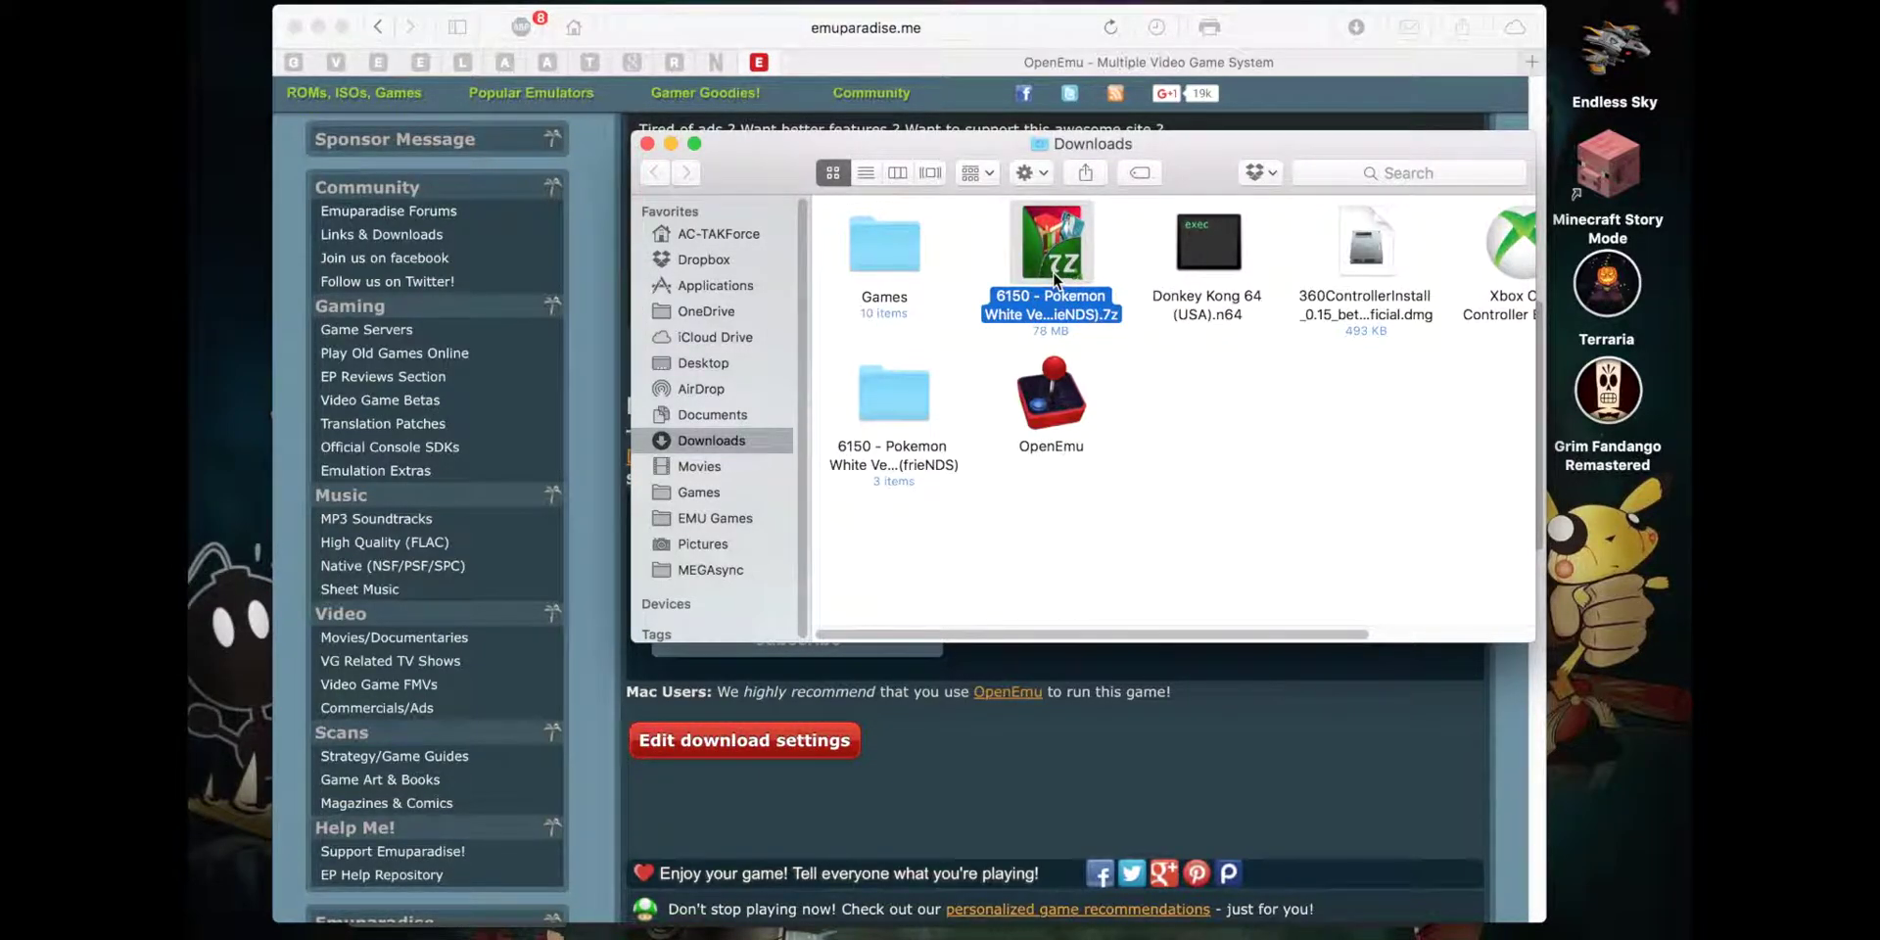
Step: Search the App Store for 'rar extractor free', finding RAR Extractor Free already installed
key(F4)
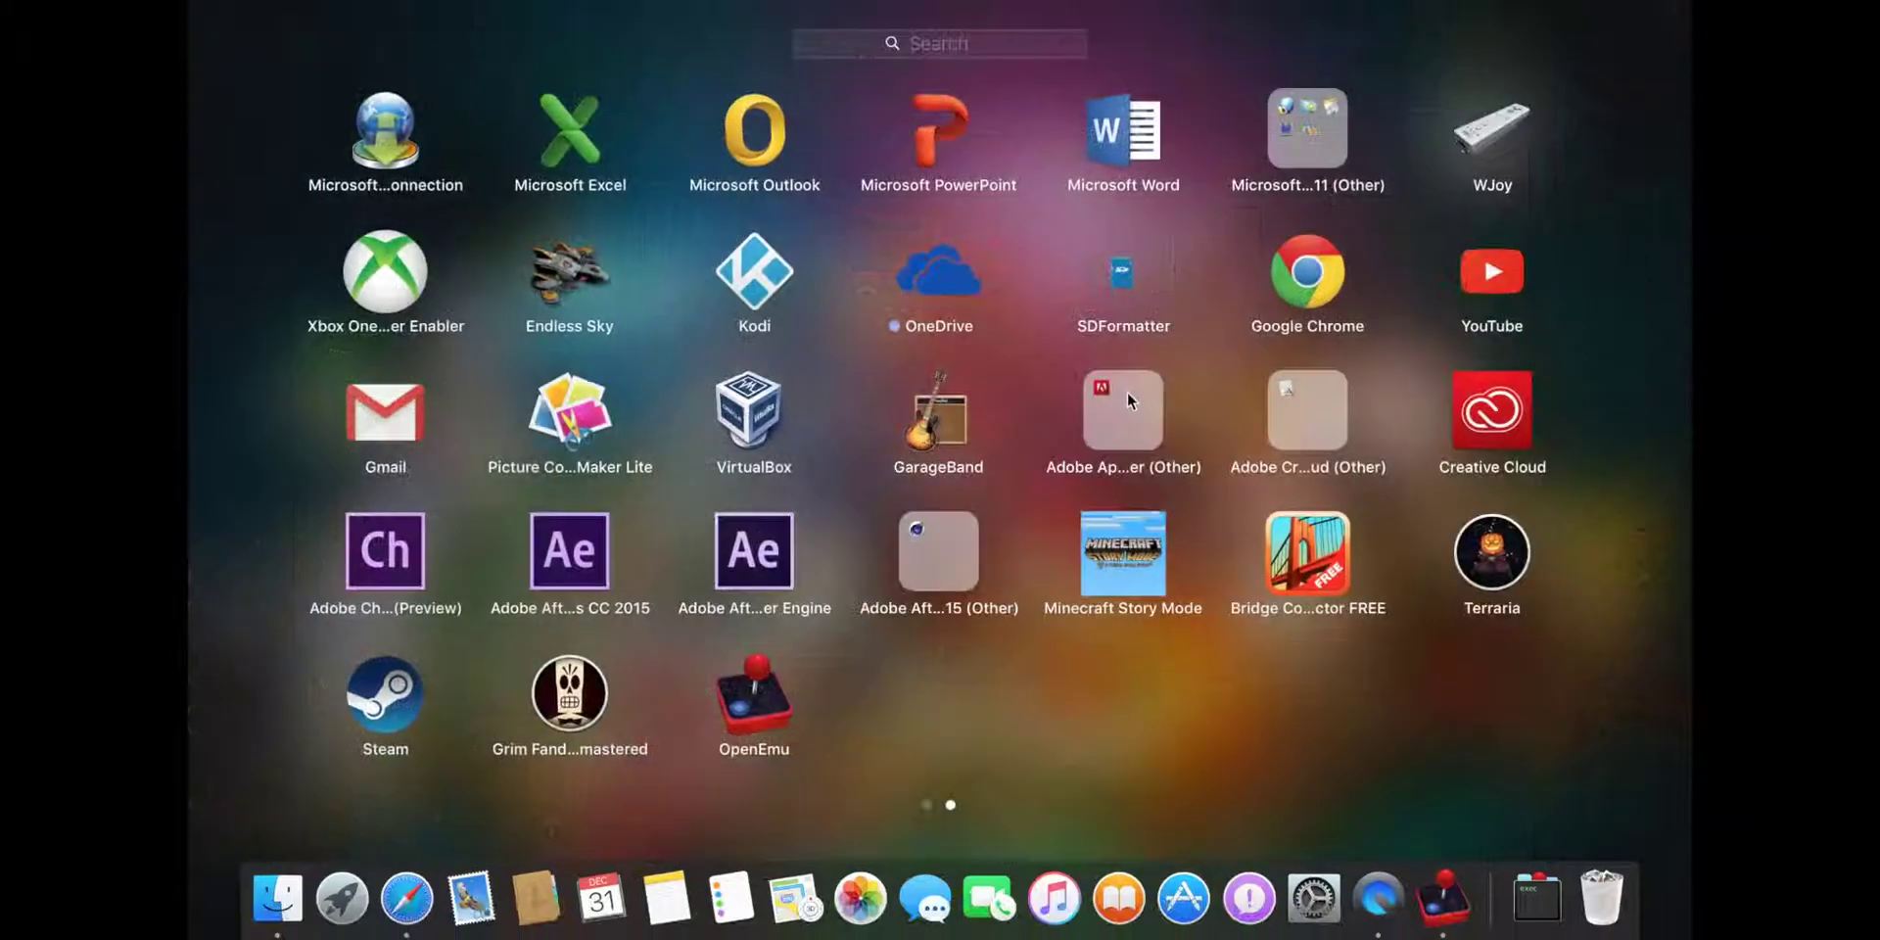
scroll(633, 511, left, 3)
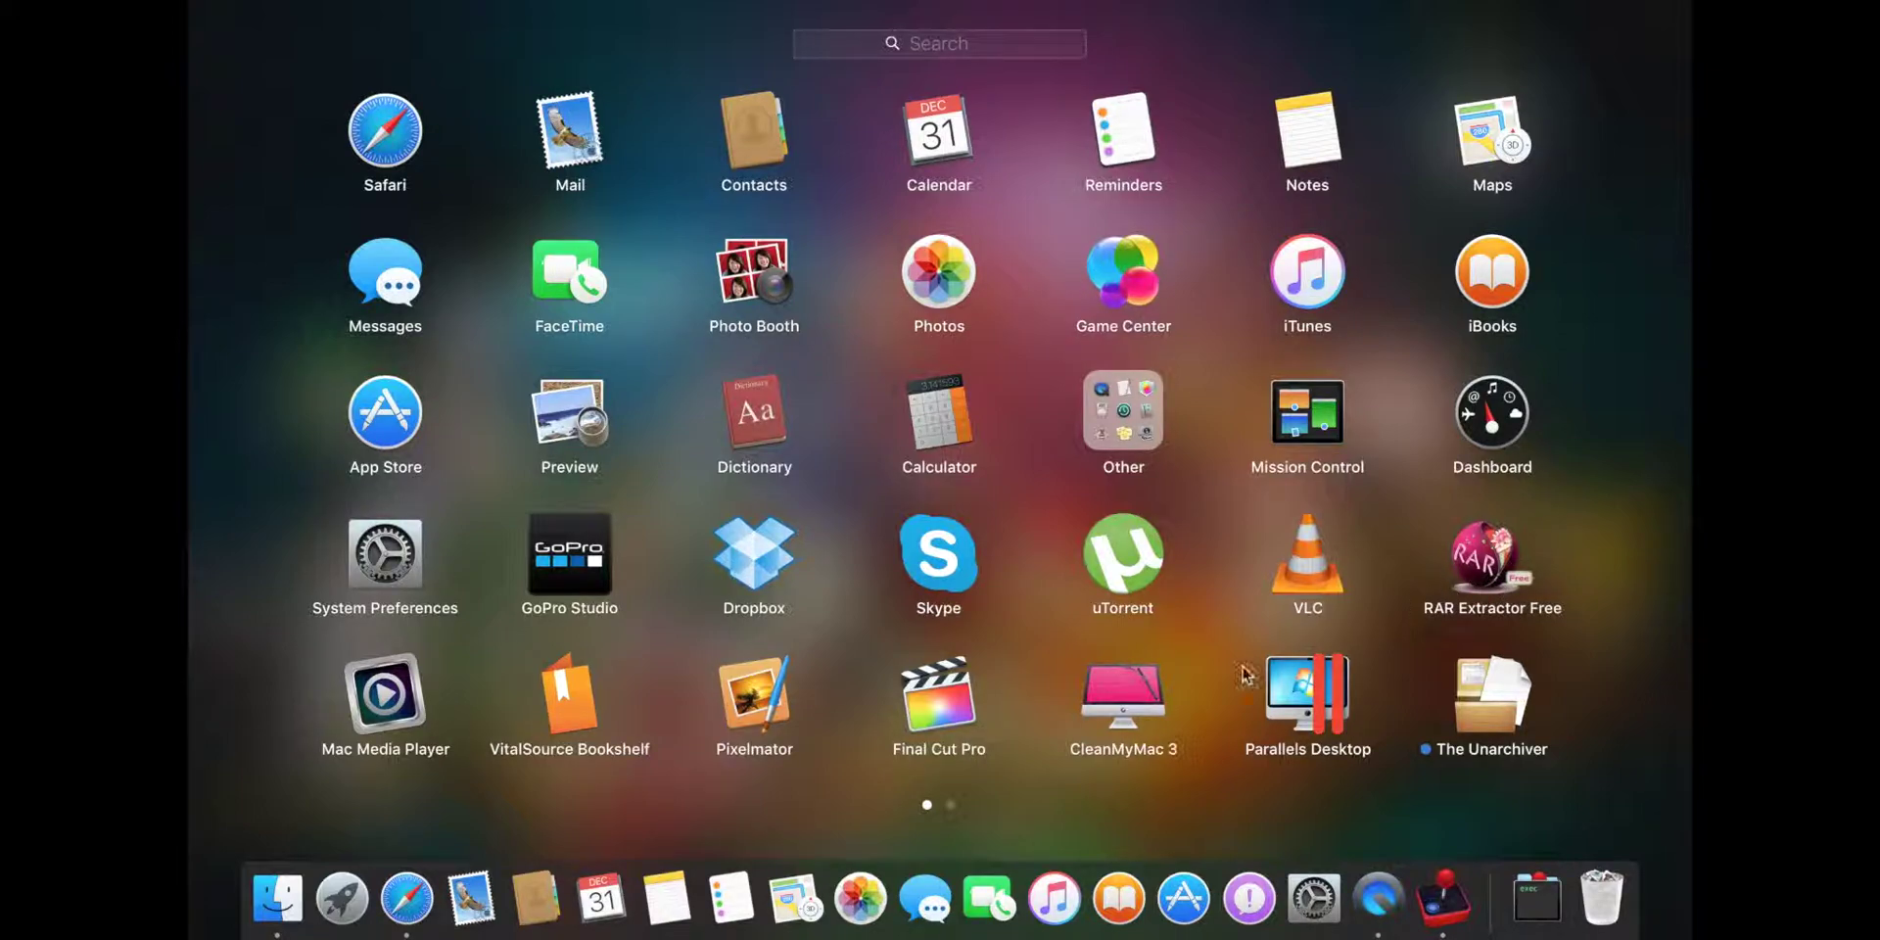
click(1191, 889)
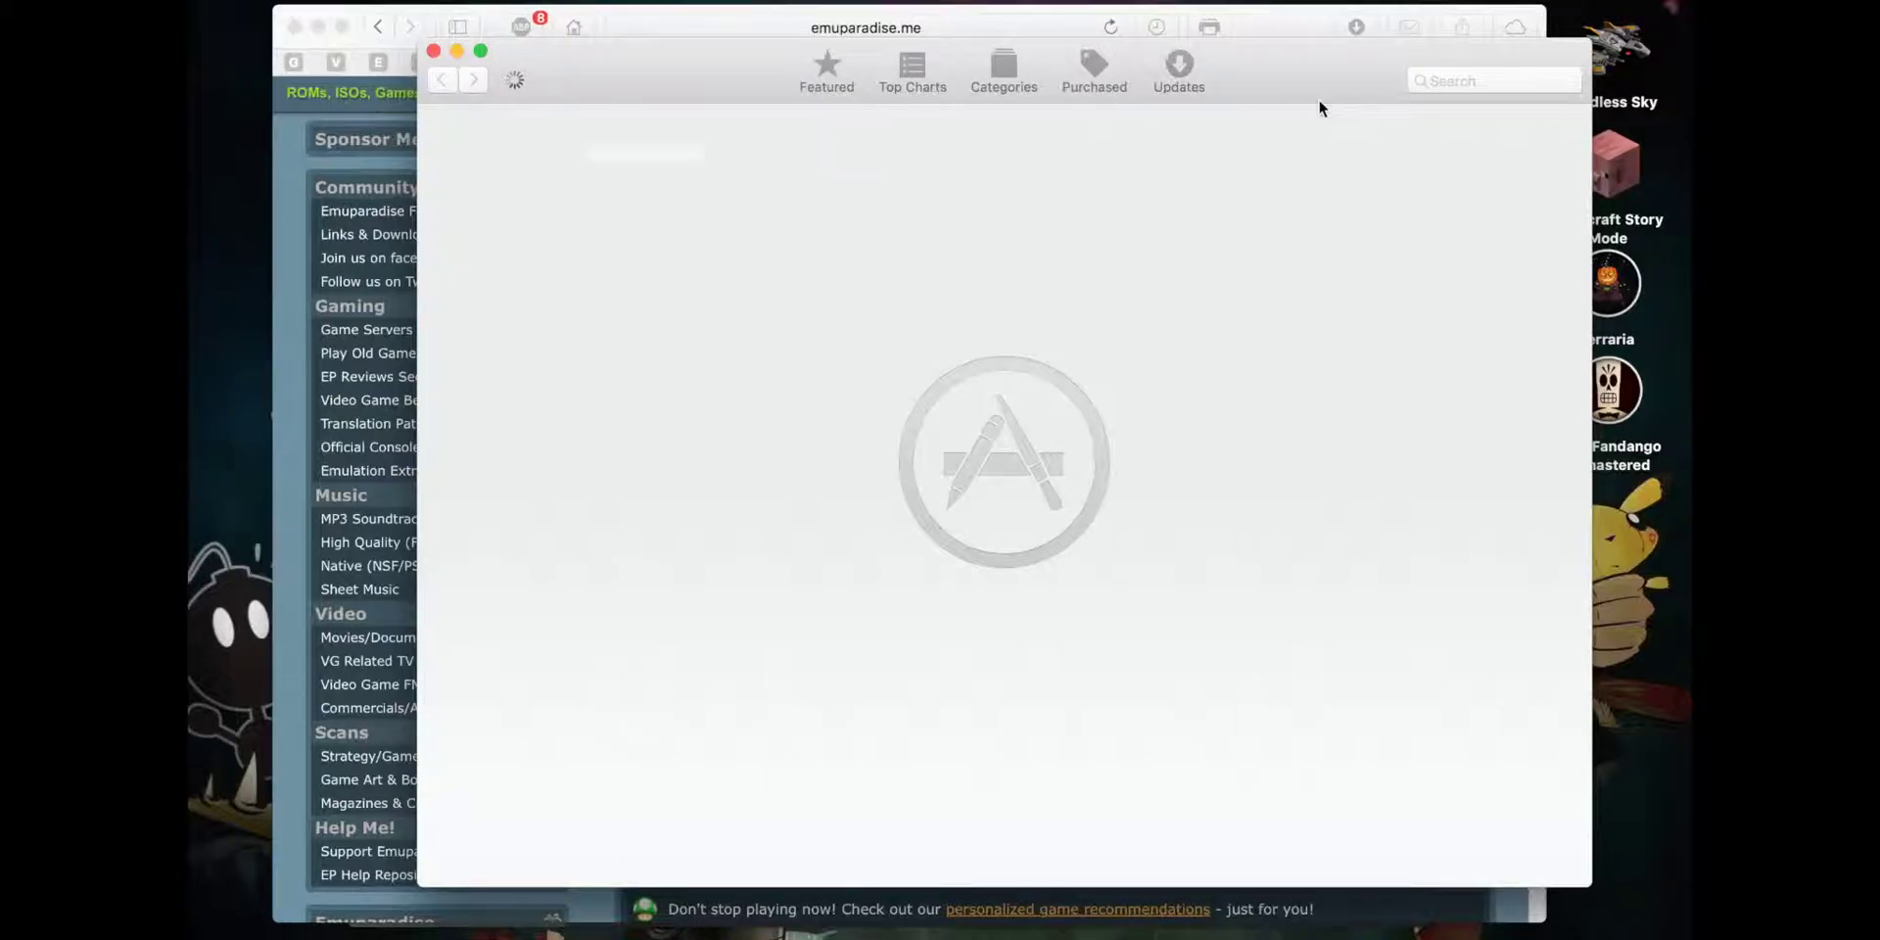
click(1464, 81)
text(rar)
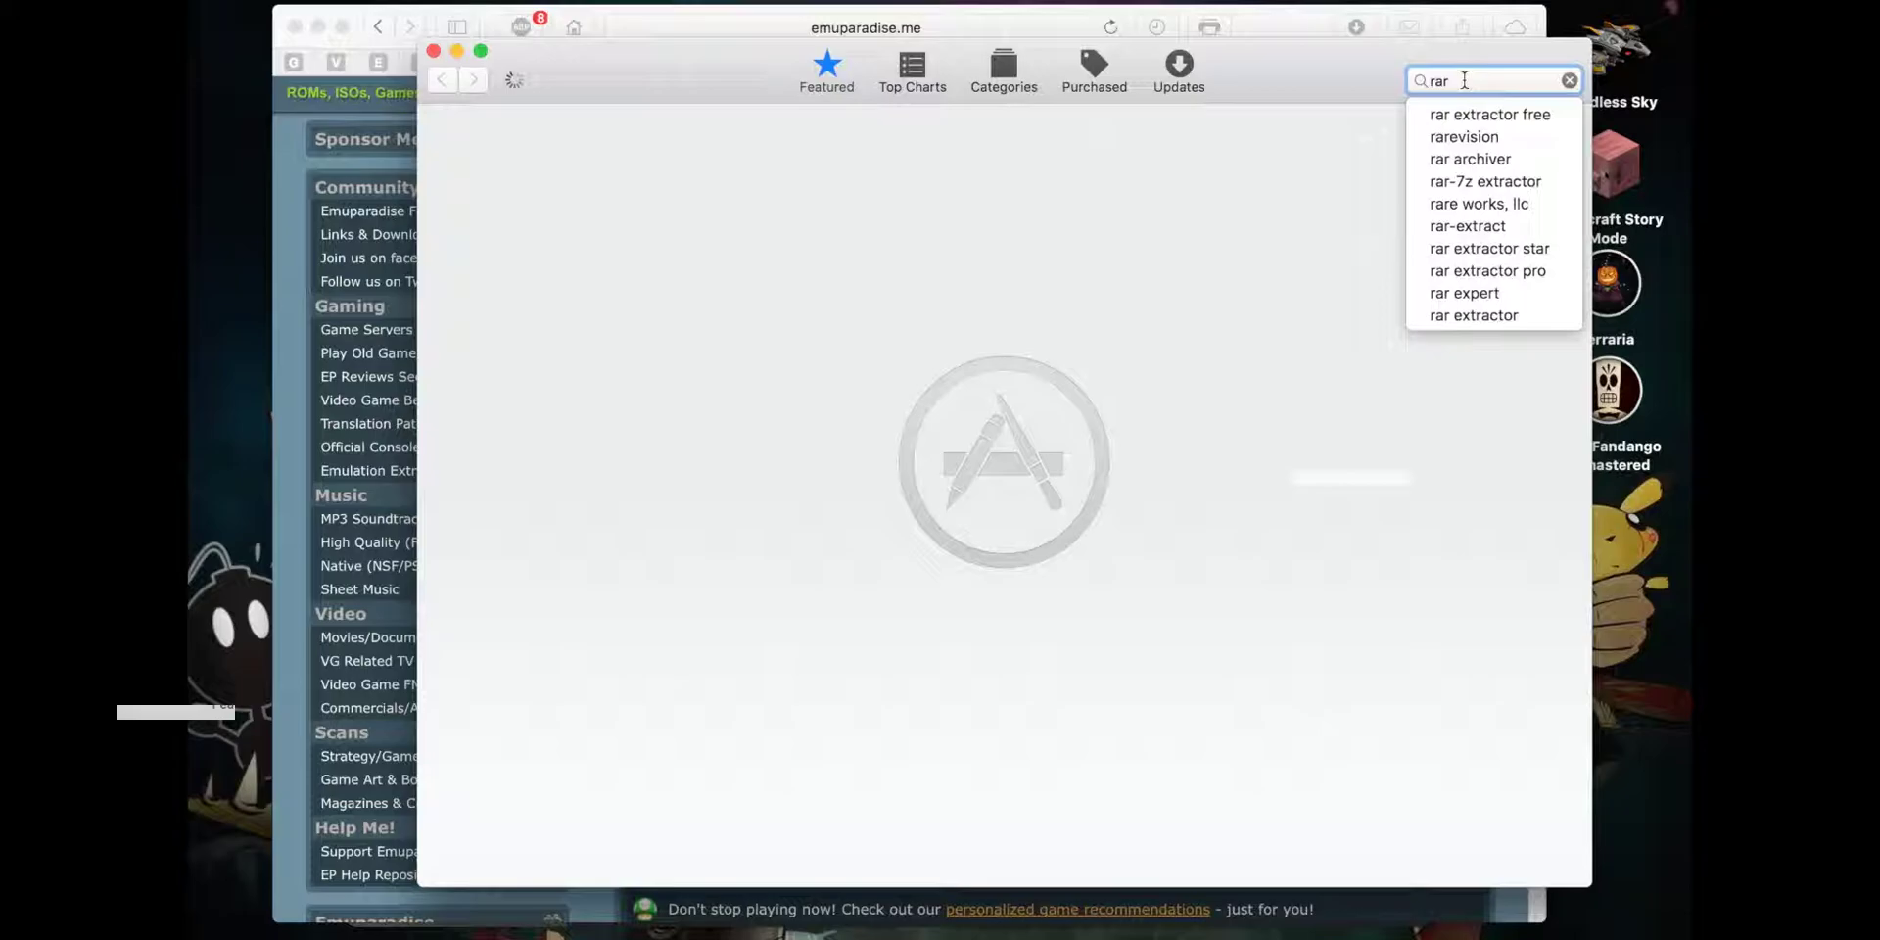
key(Down)
key(Return)
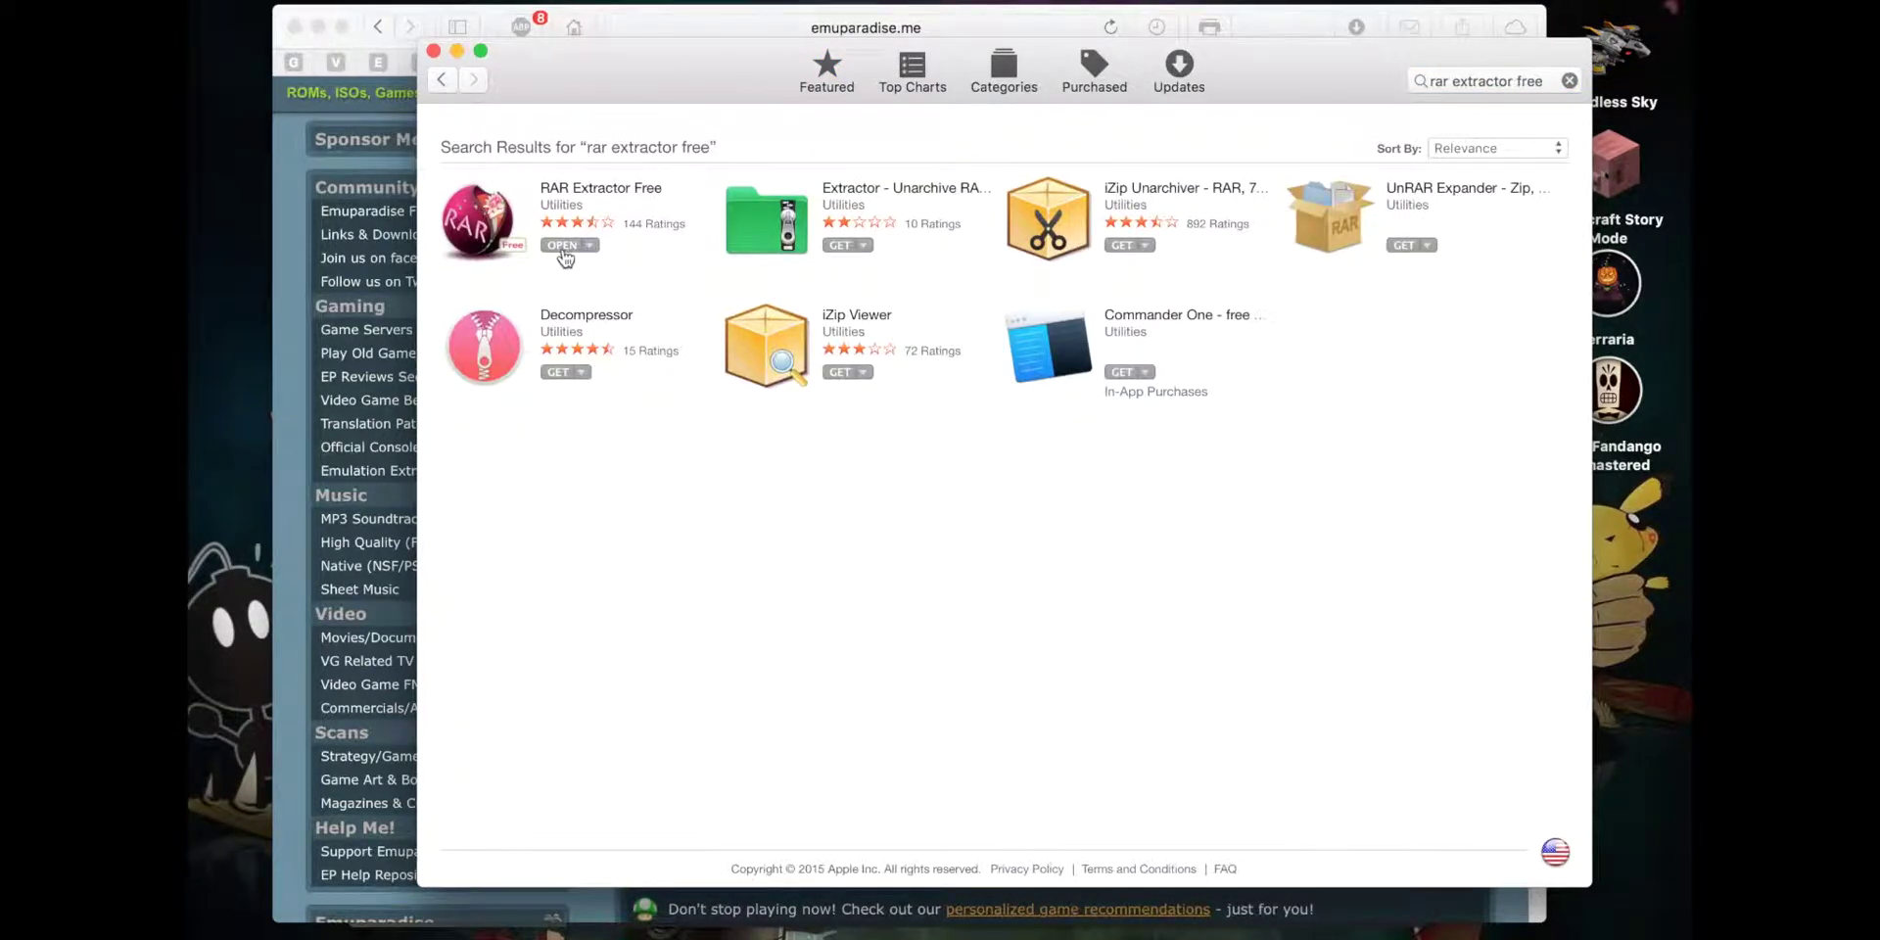
Step: Close the App Store, move the Downloads window lower, and relaunch OpenEmu from Launchpad
click(431, 51)
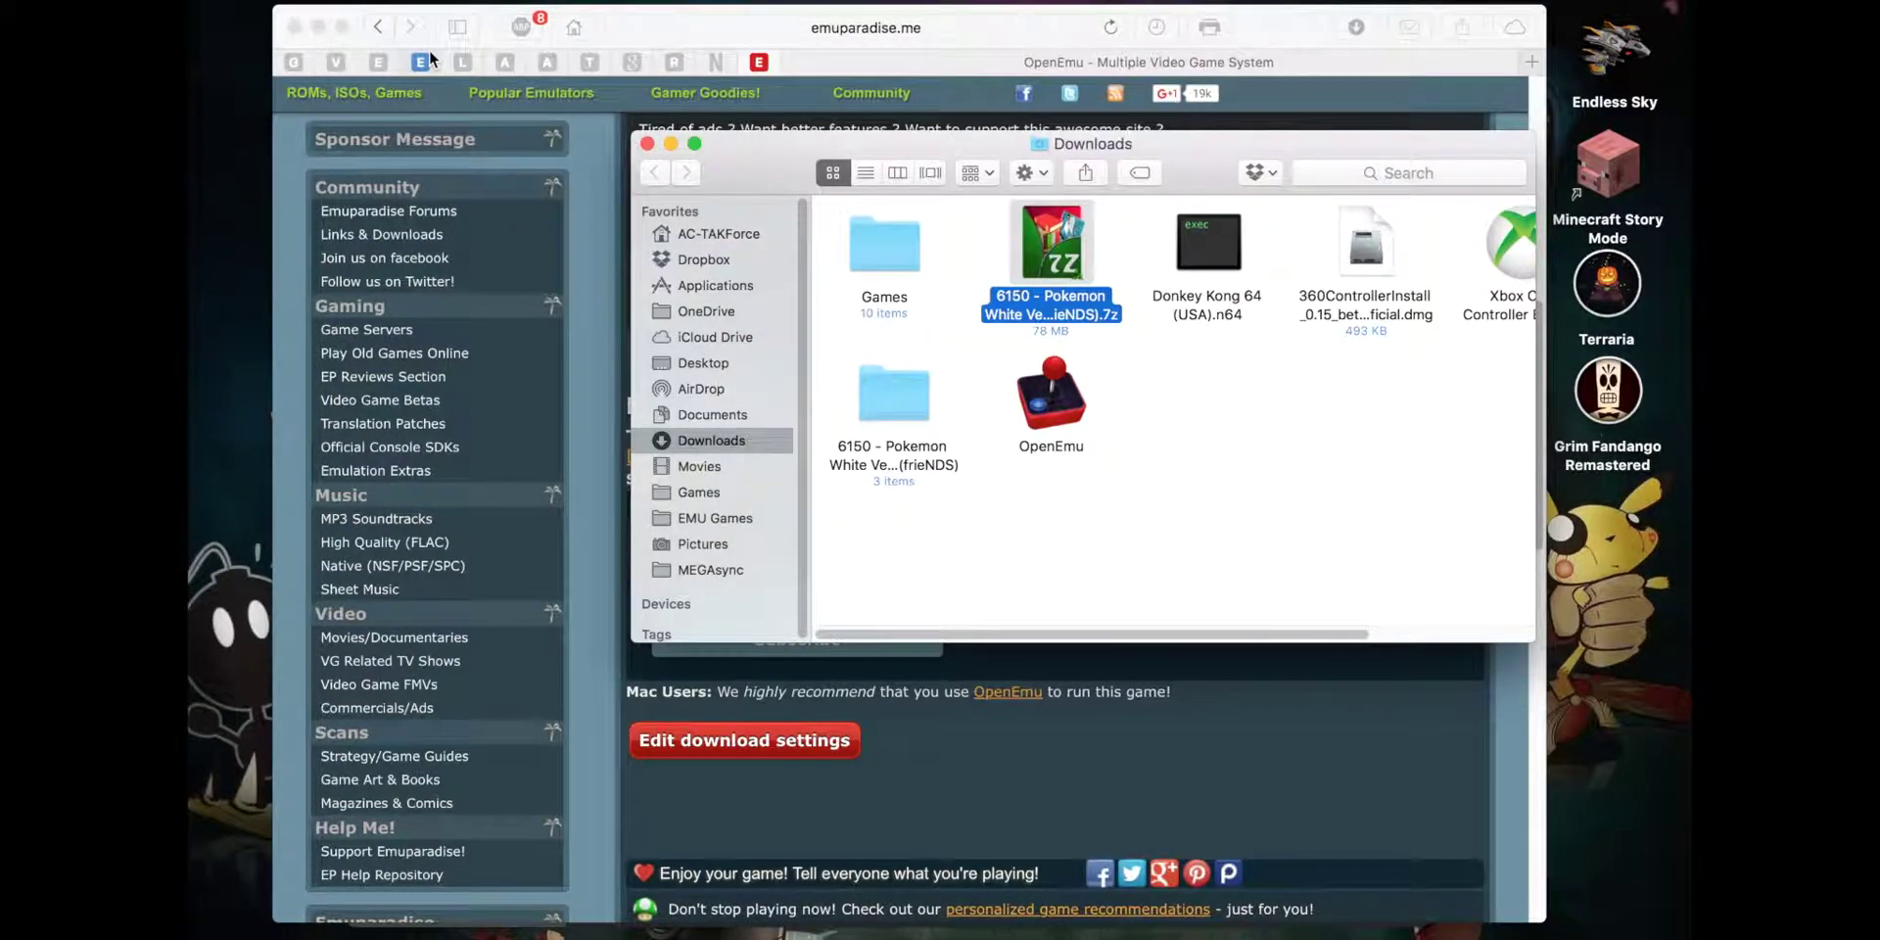
click(1157, 367)
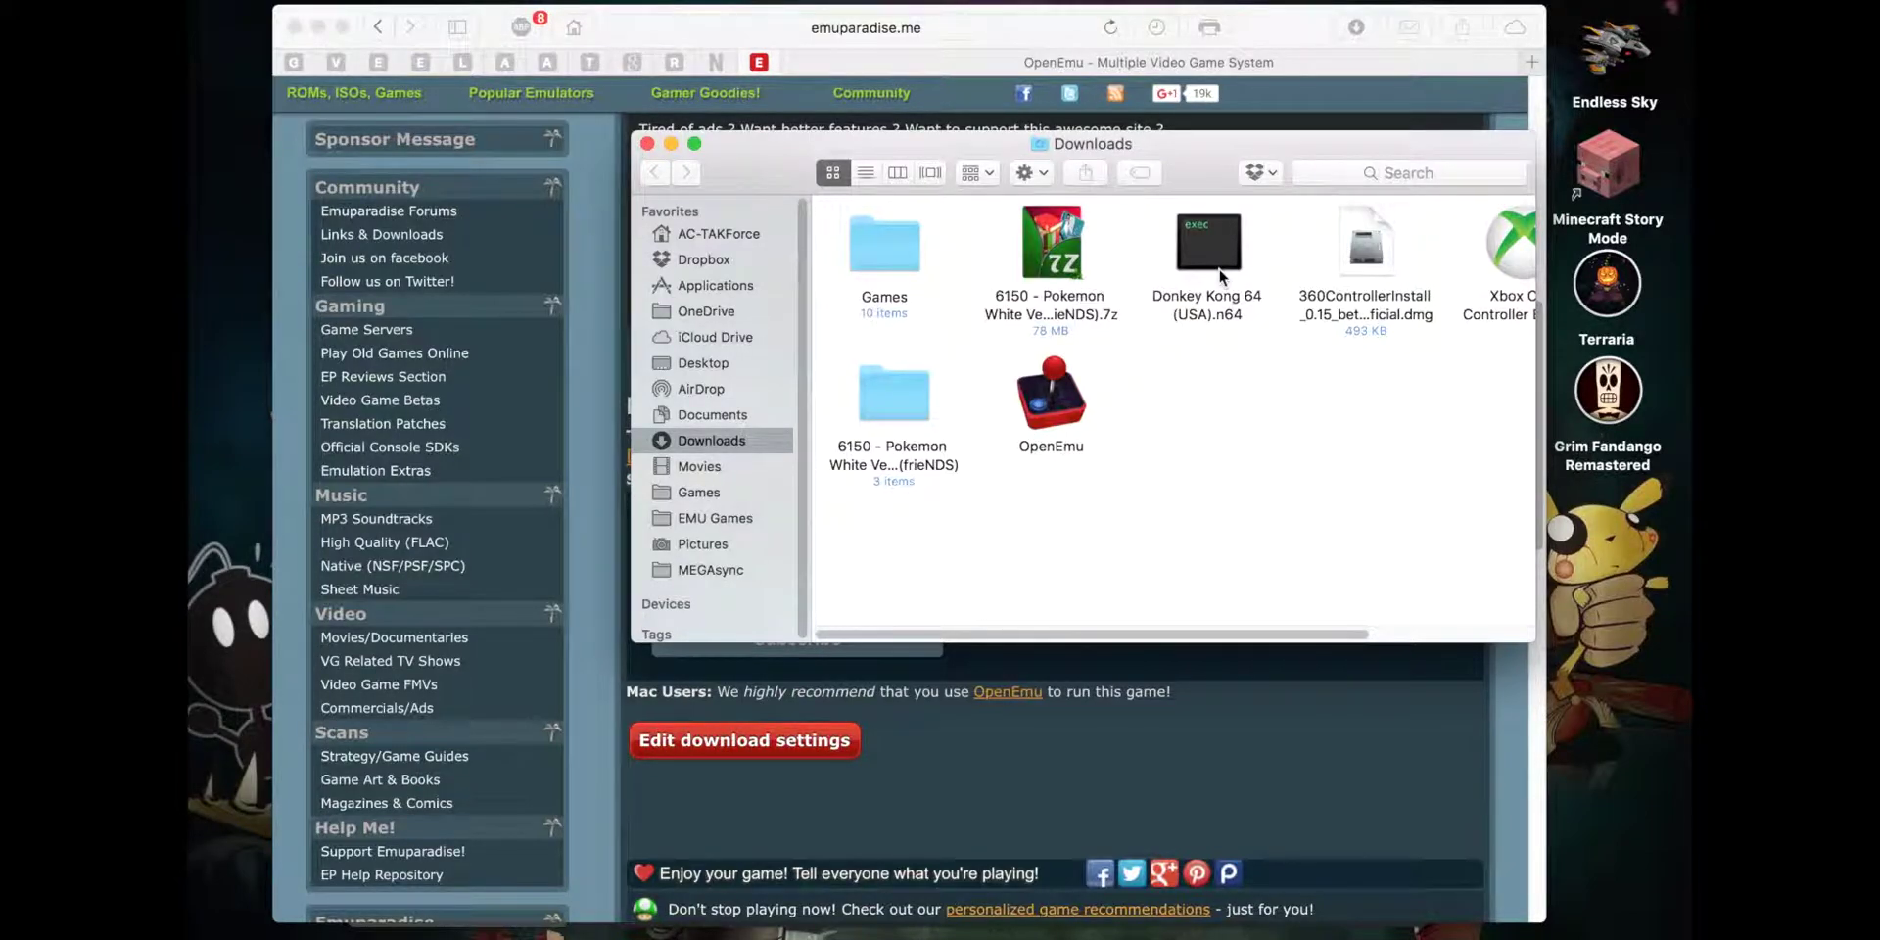
drag(1191, 178, 1130, 614)
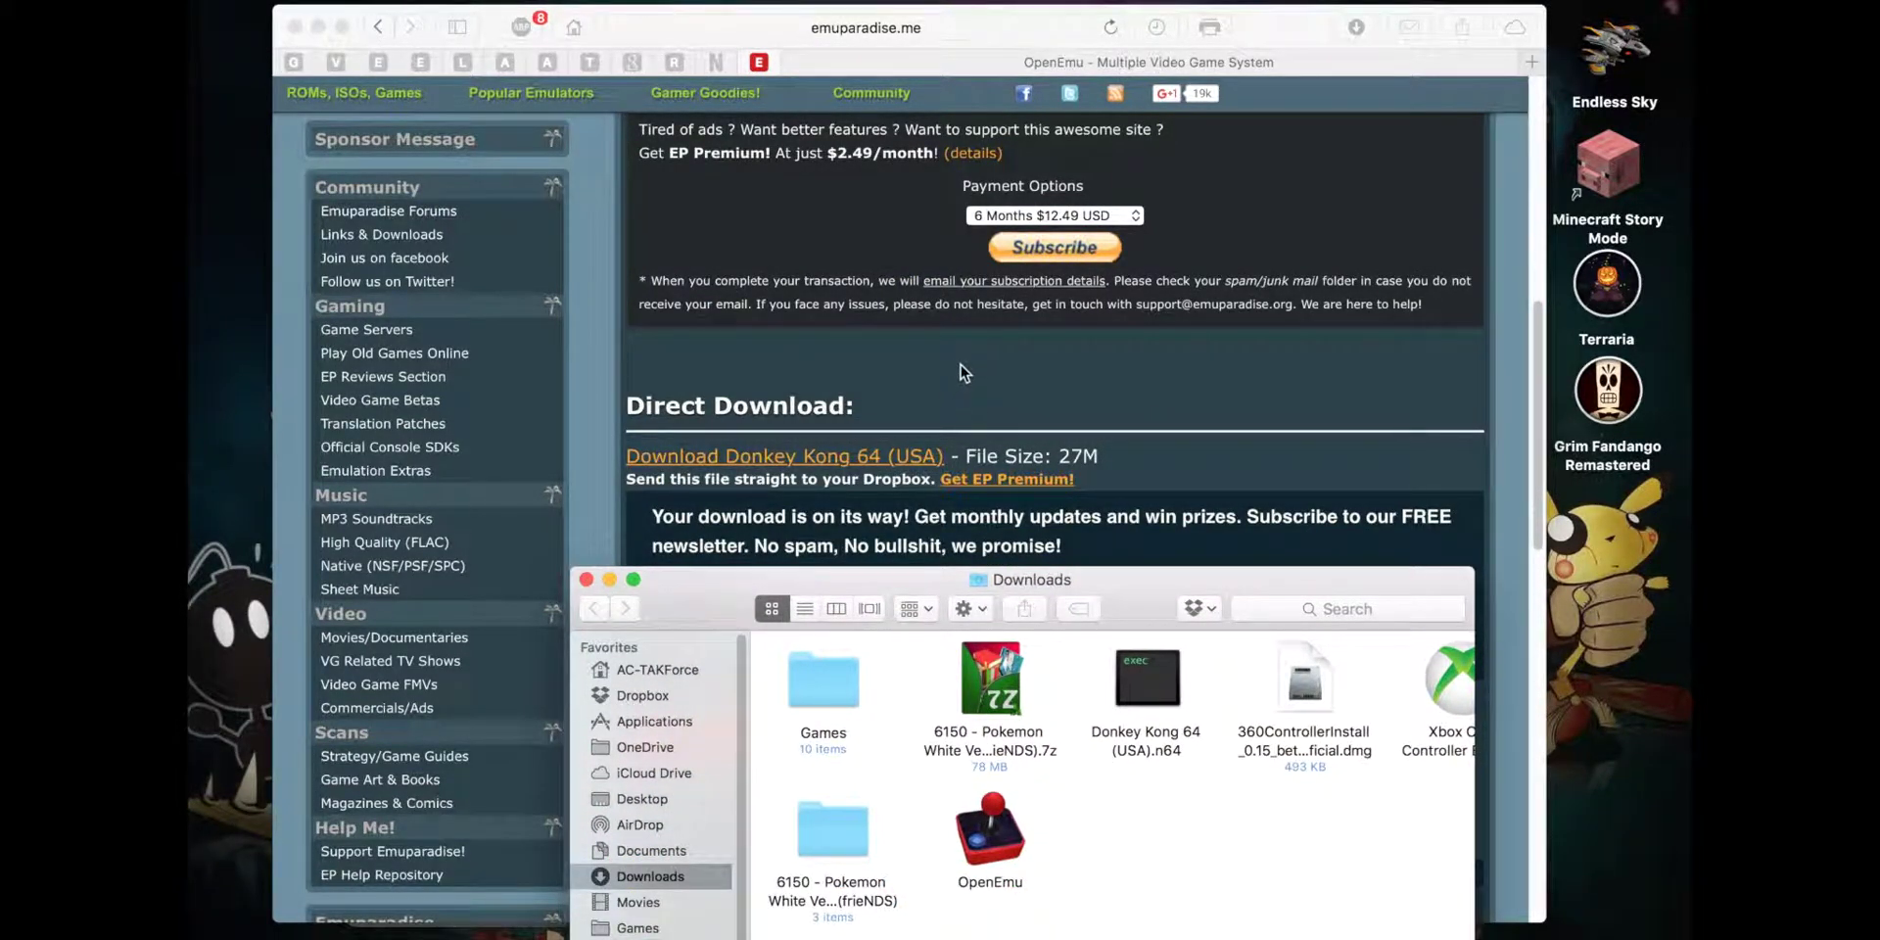
key(F4)
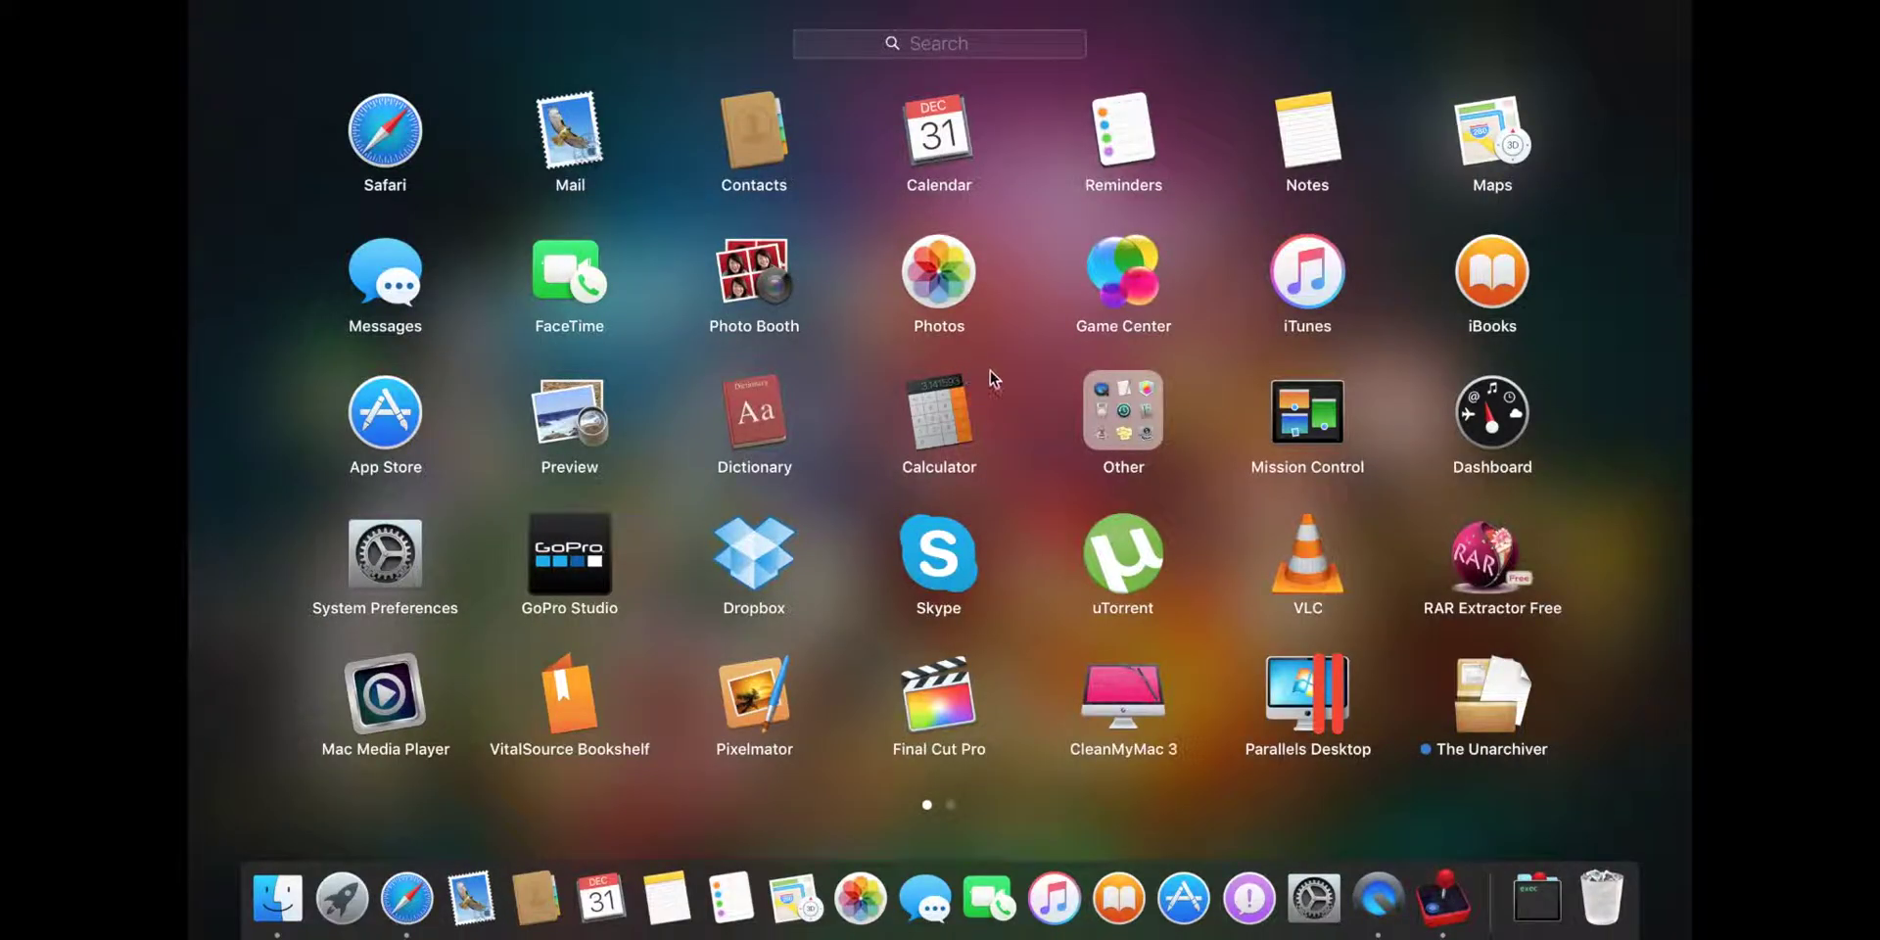
scroll(997, 382, right, 5)
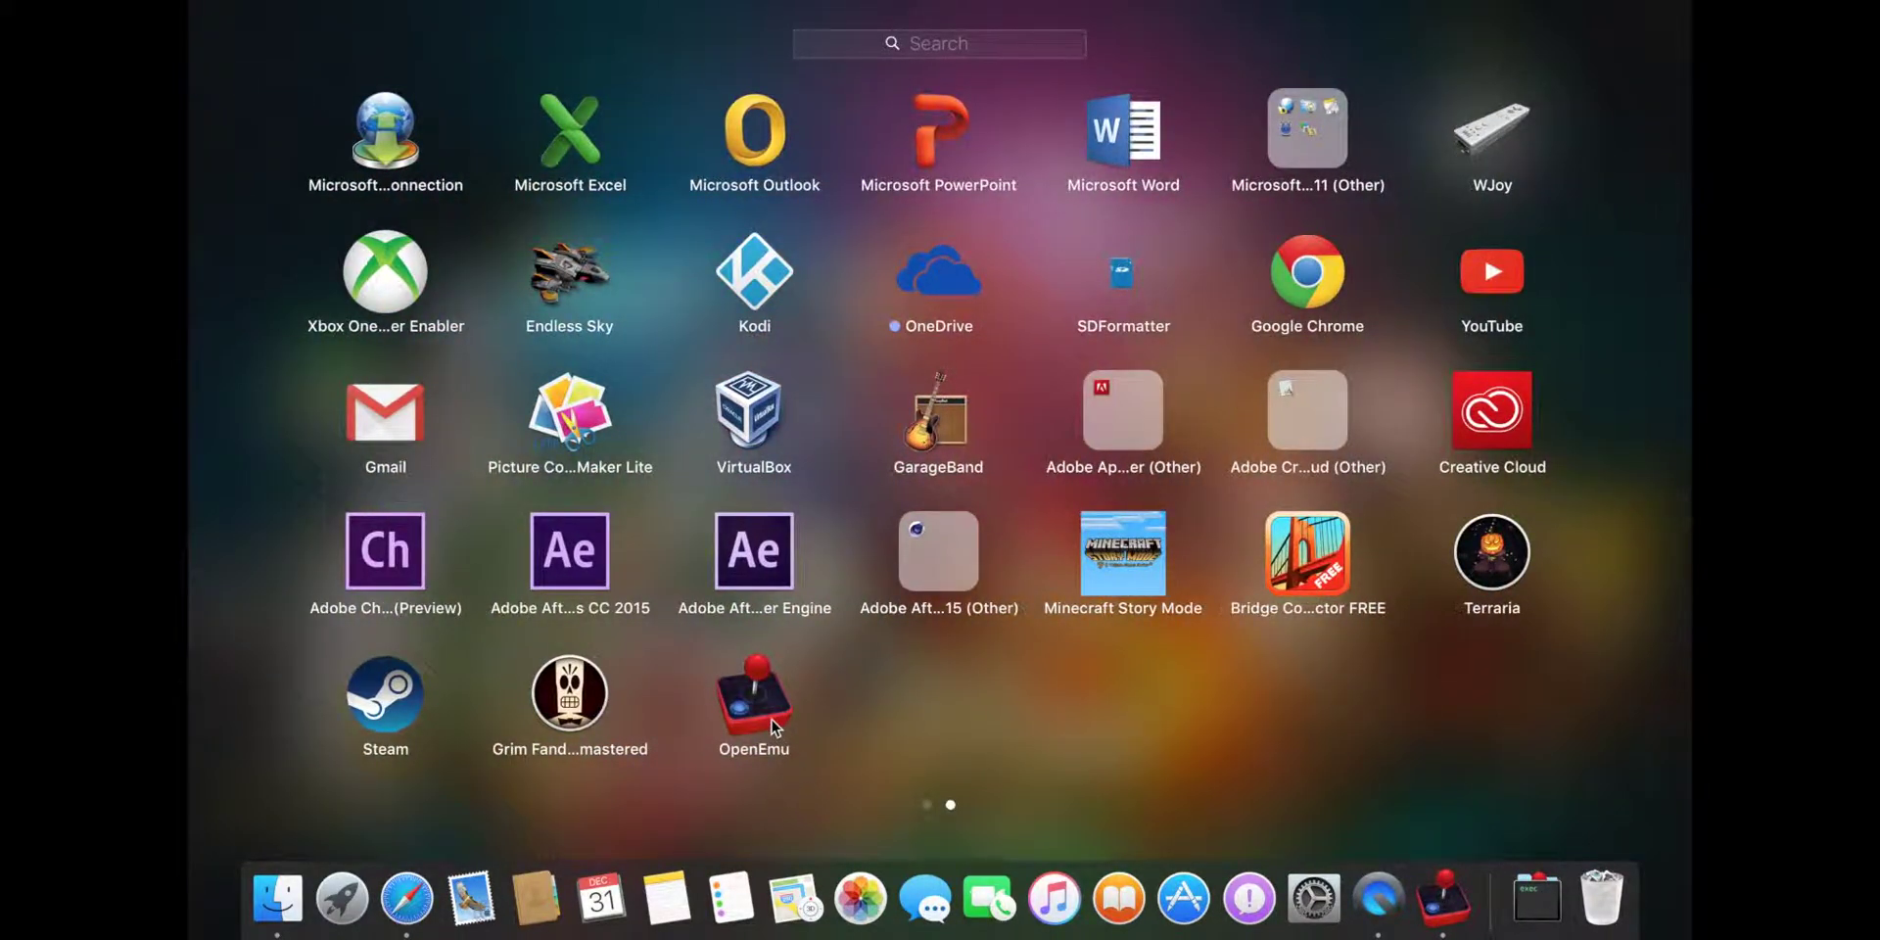
click(772, 721)
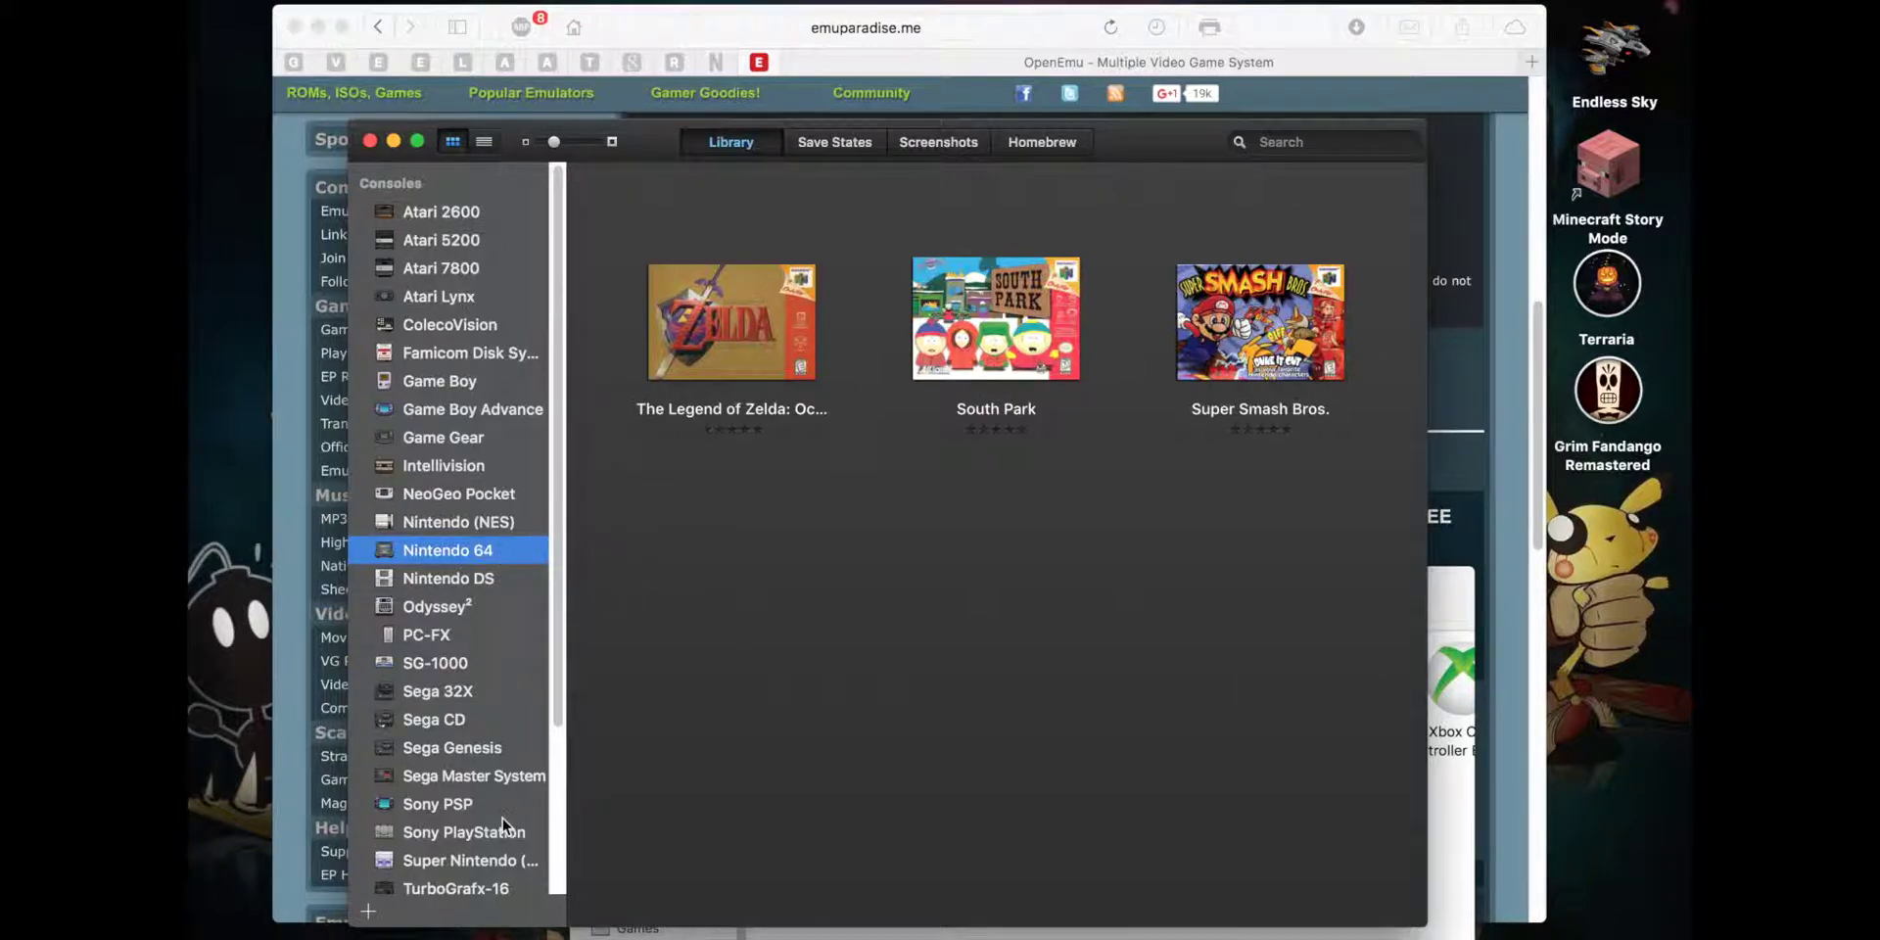
Step: Drag Donkey Kong 64 (USA).n64 from Downloads into OpenEmu's Nintendo 64 library
drag(645, 145, 645, 79)
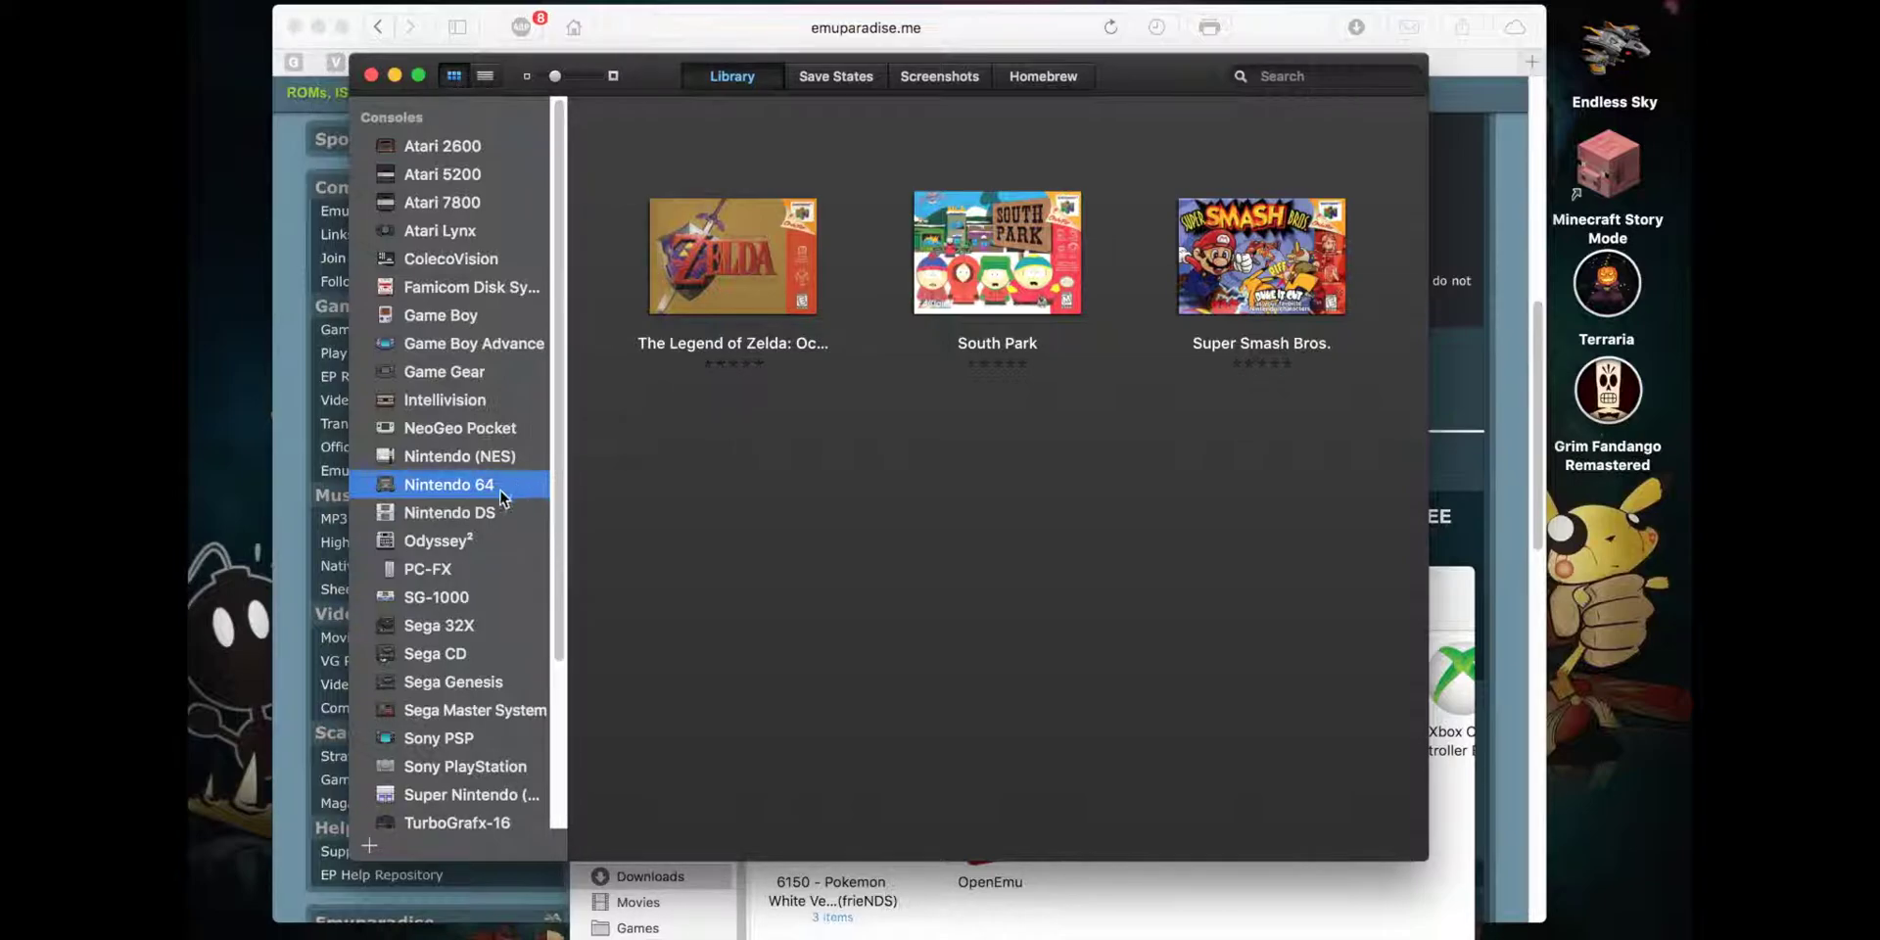
click(1343, 922)
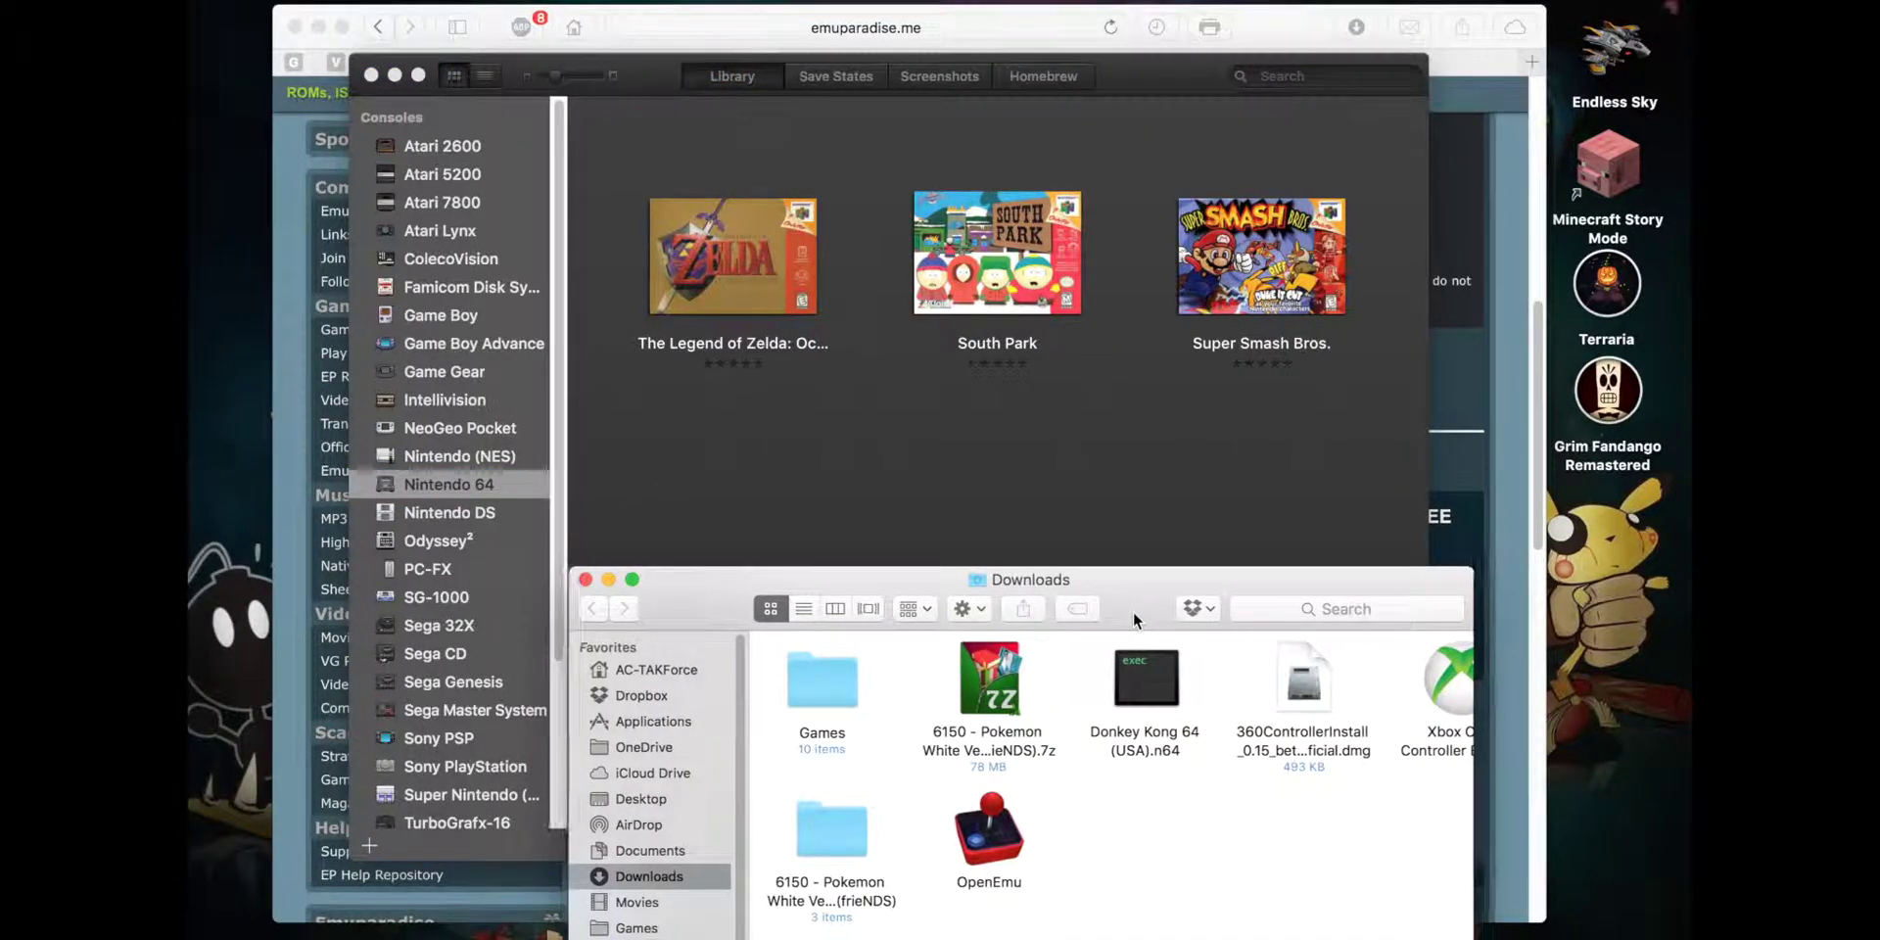
drag(1133, 613, 1285, 540)
drag(1299, 620, 913, 463)
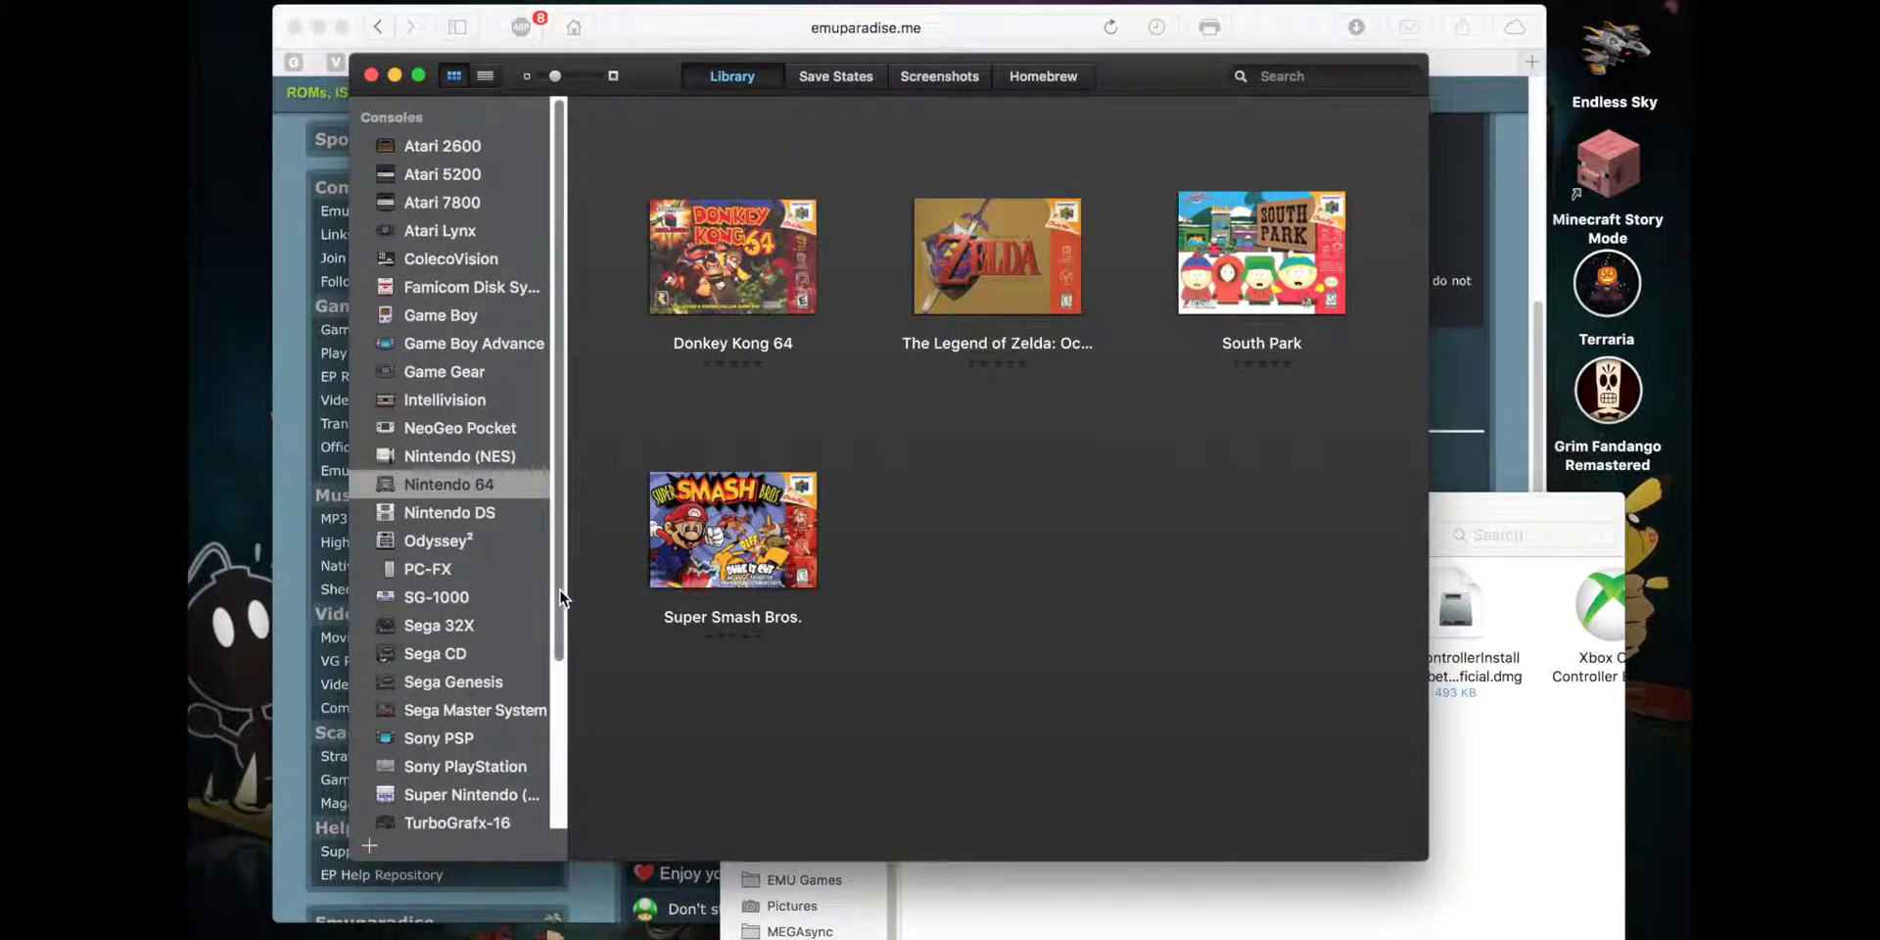
mouse_move(560, 590)
mouse_down()
mouse_move(560, 867)
mouse_move(534, 519)
mouse_up()
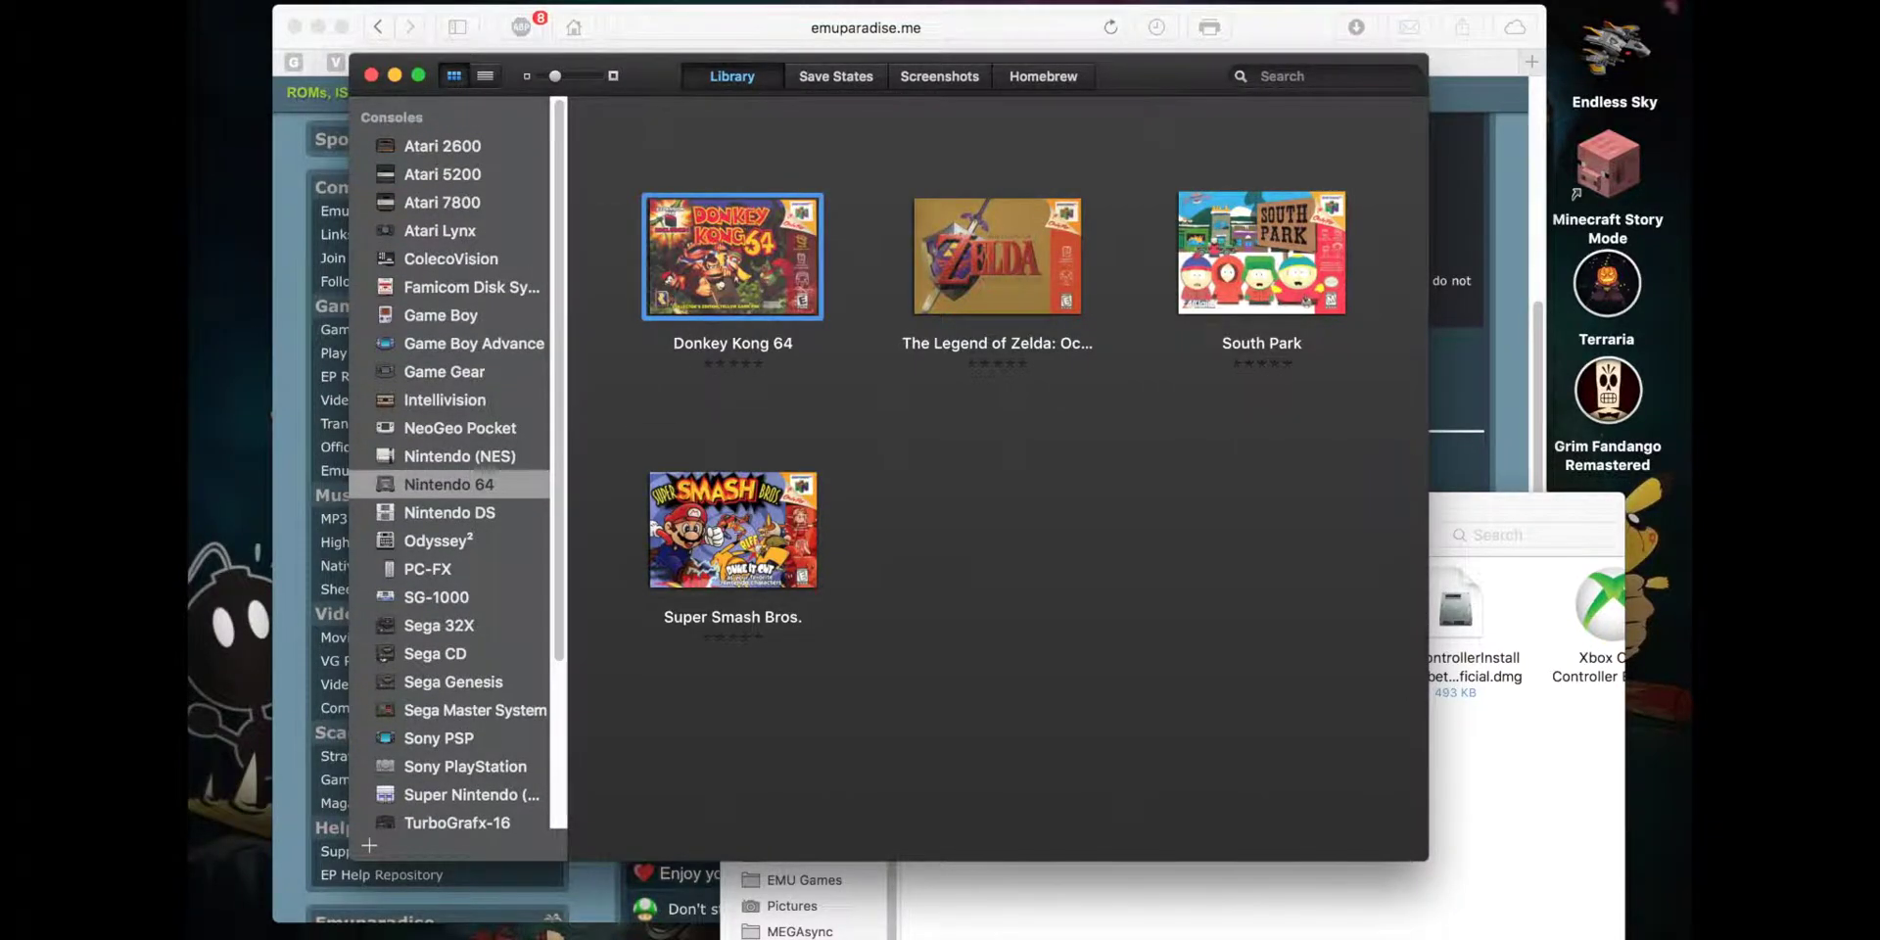
Step: Launch Donkey Kong 64 and lower the volume during its intro cutscene
key(Return)
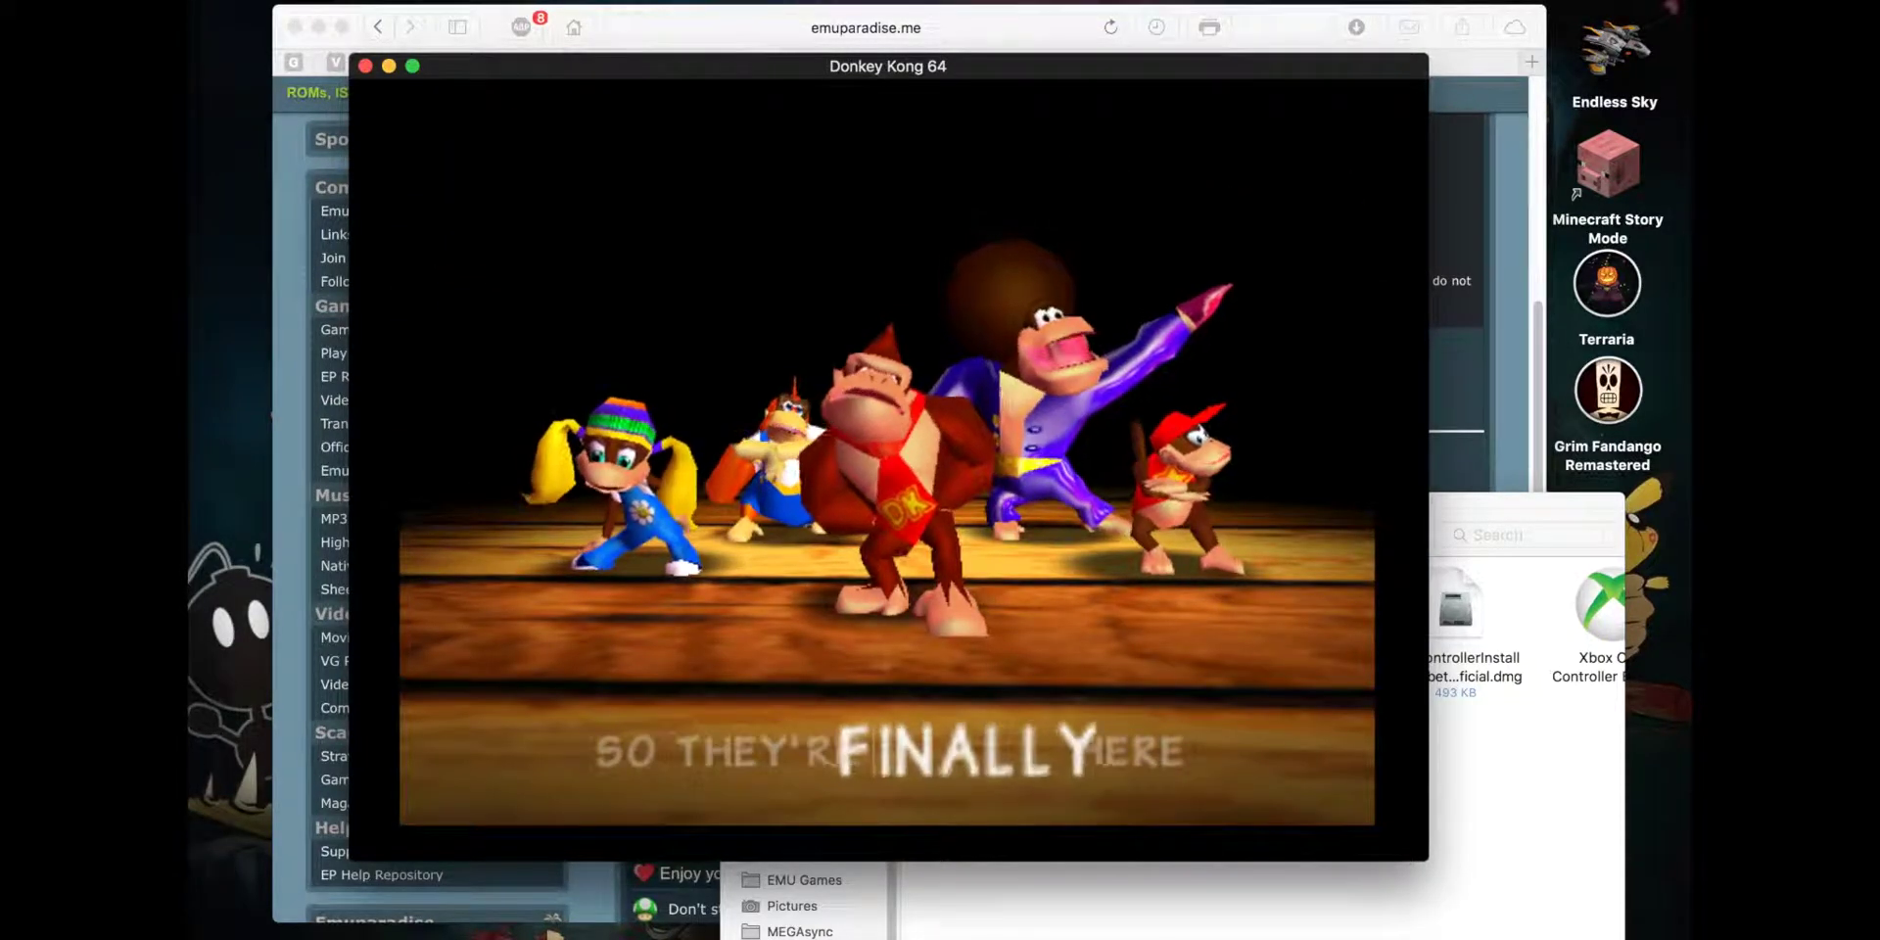
key(XF86AudioLowerVolume)
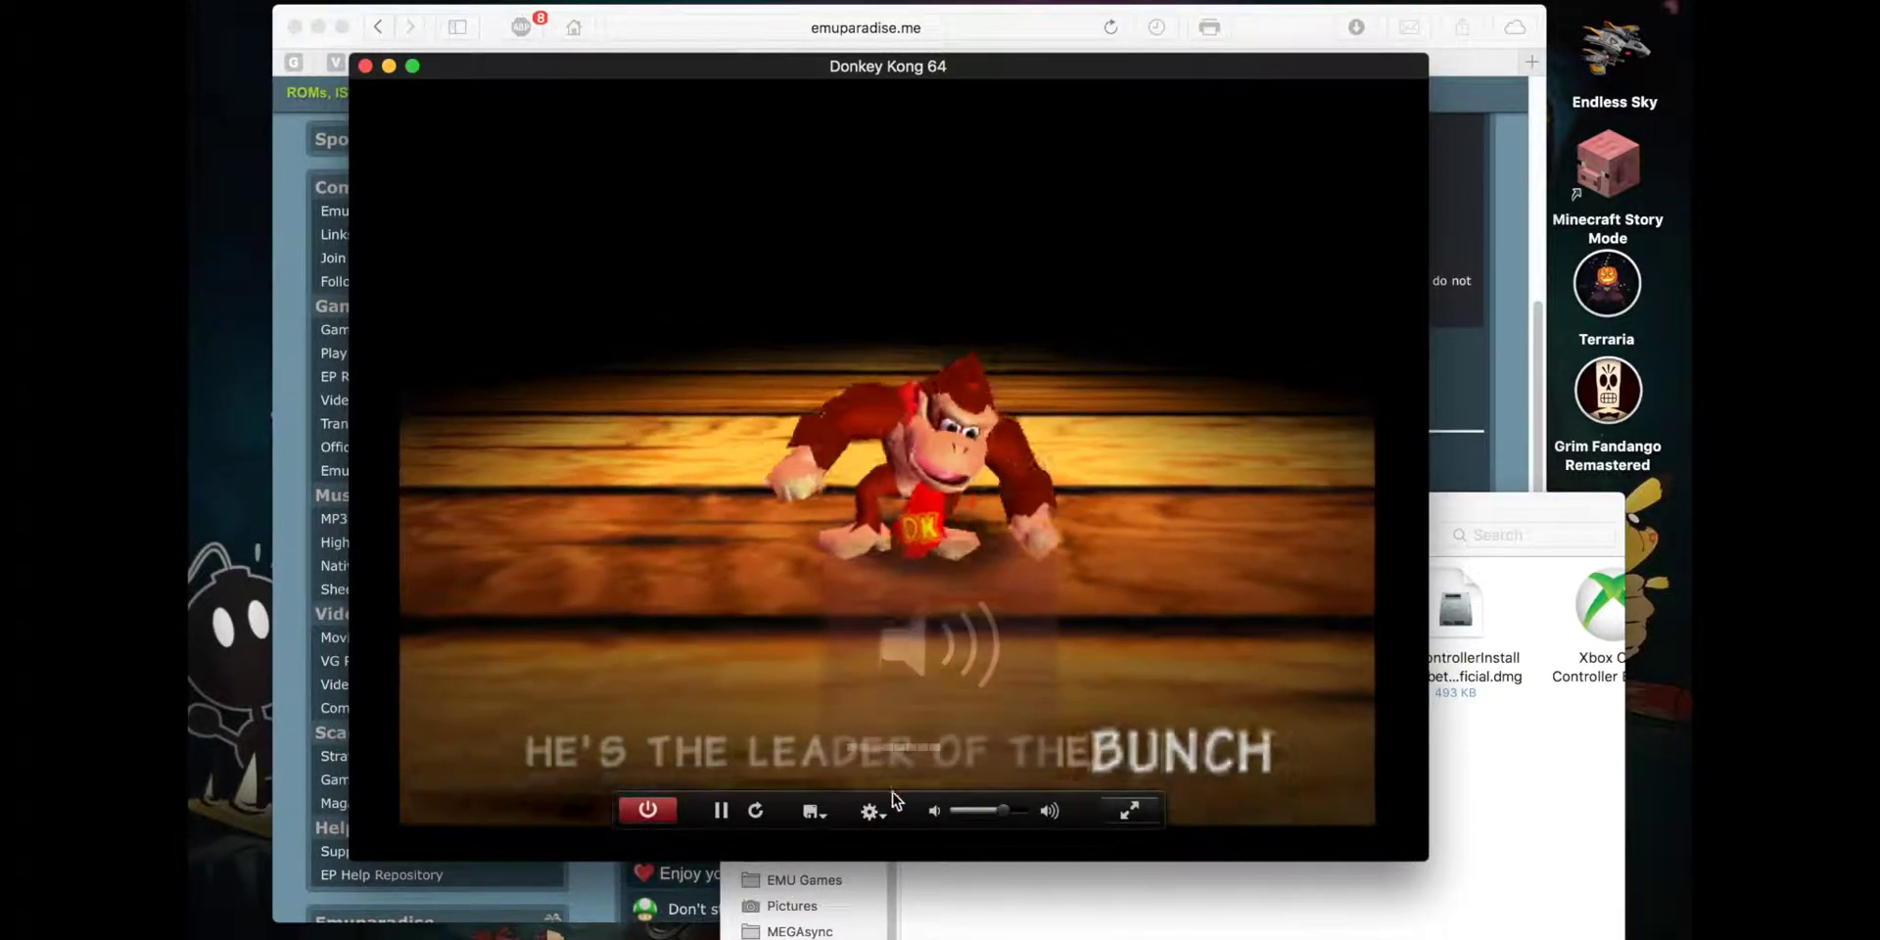
Step: Open and dismiss the game's settings menu on the control bar
click(871, 813)
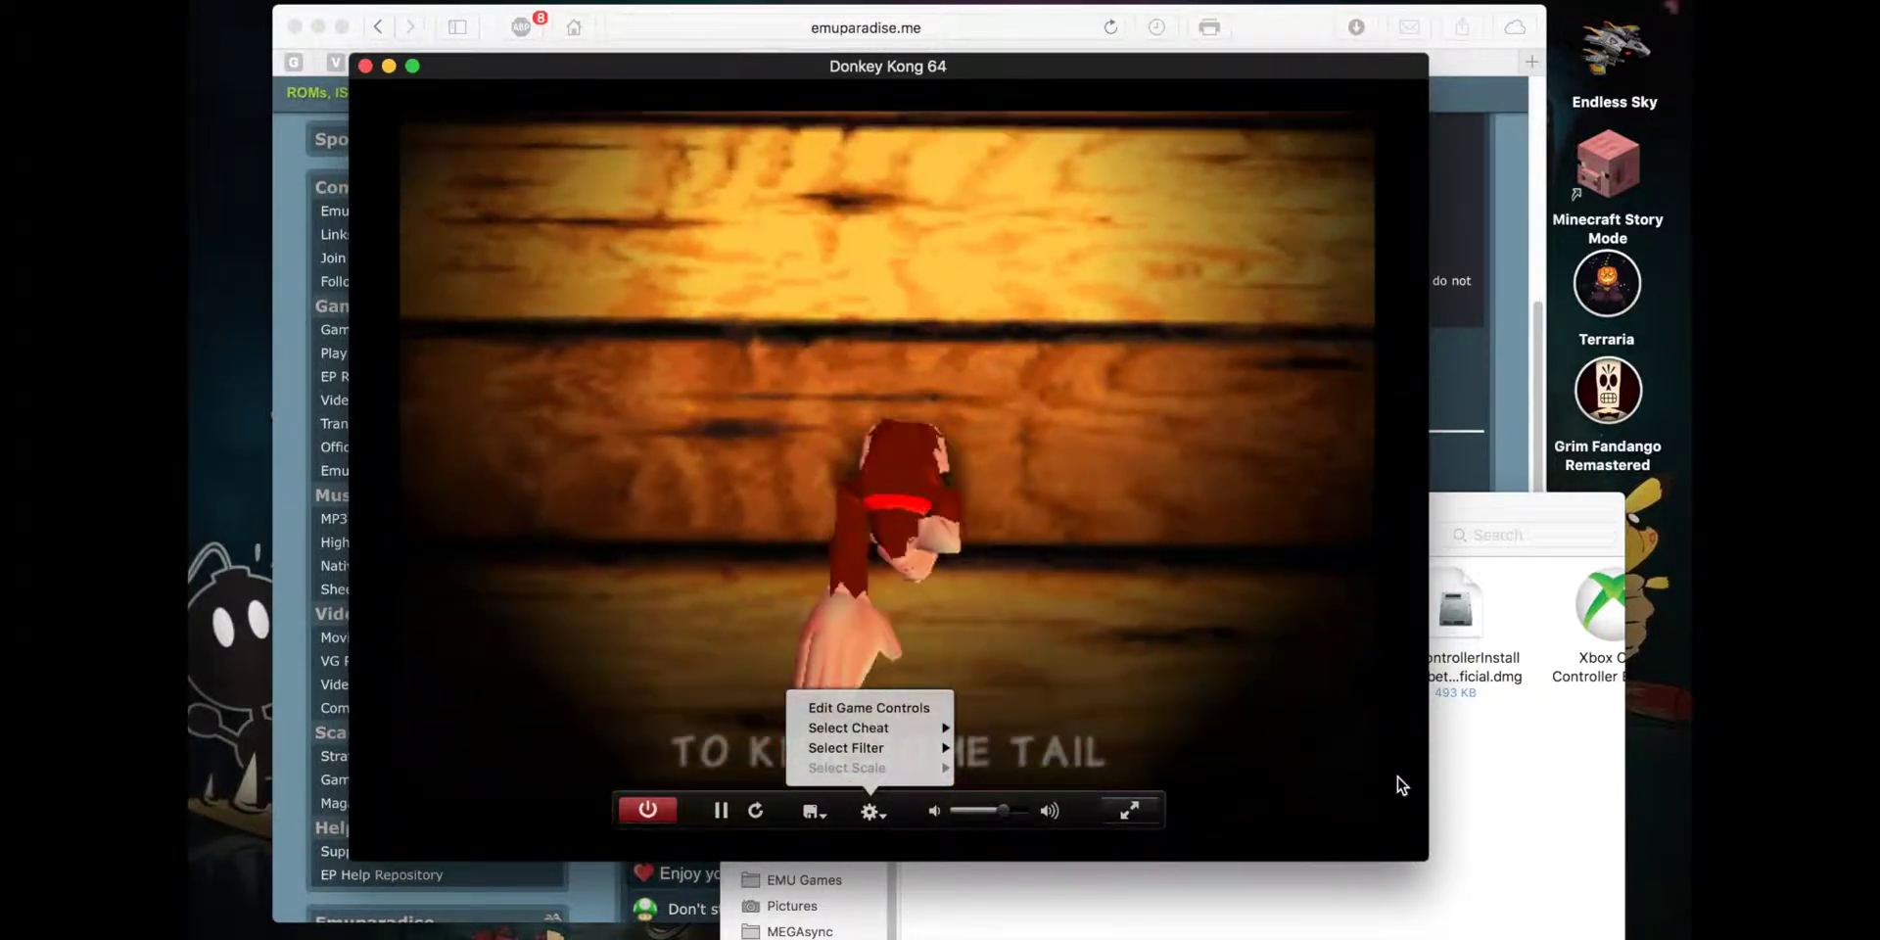
click(1397, 780)
click(870, 811)
mouse_move(862, 728)
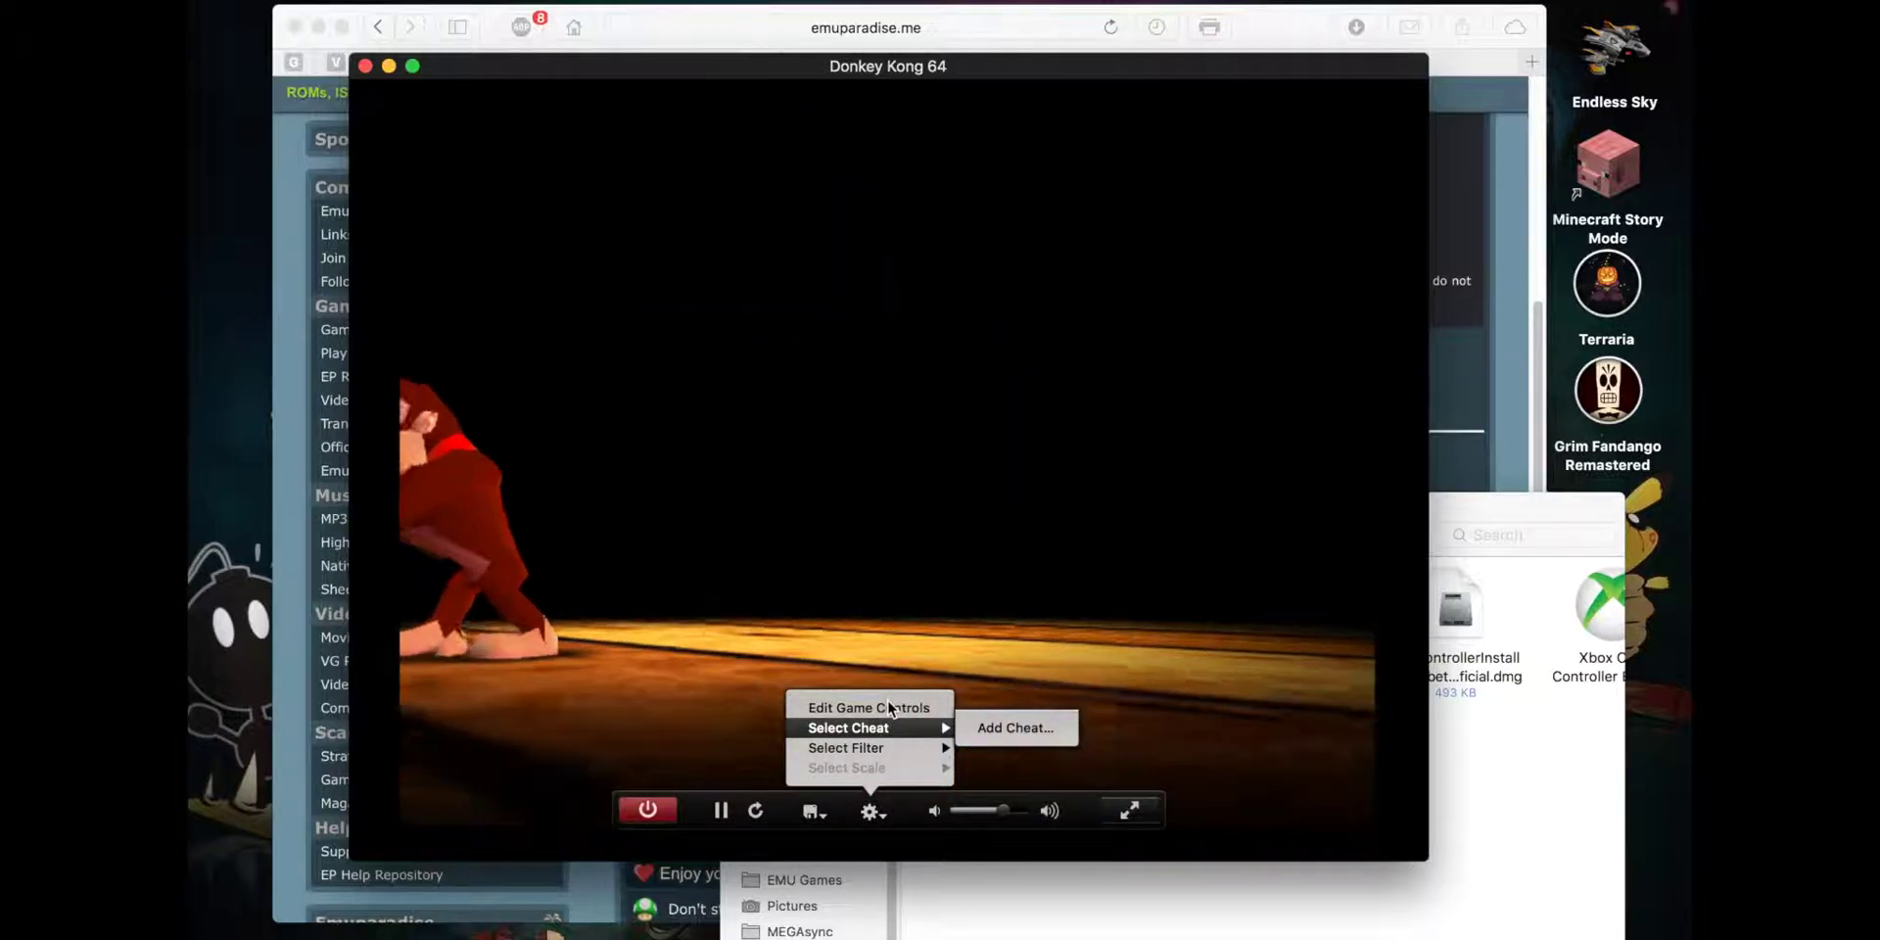
click(1410, 783)
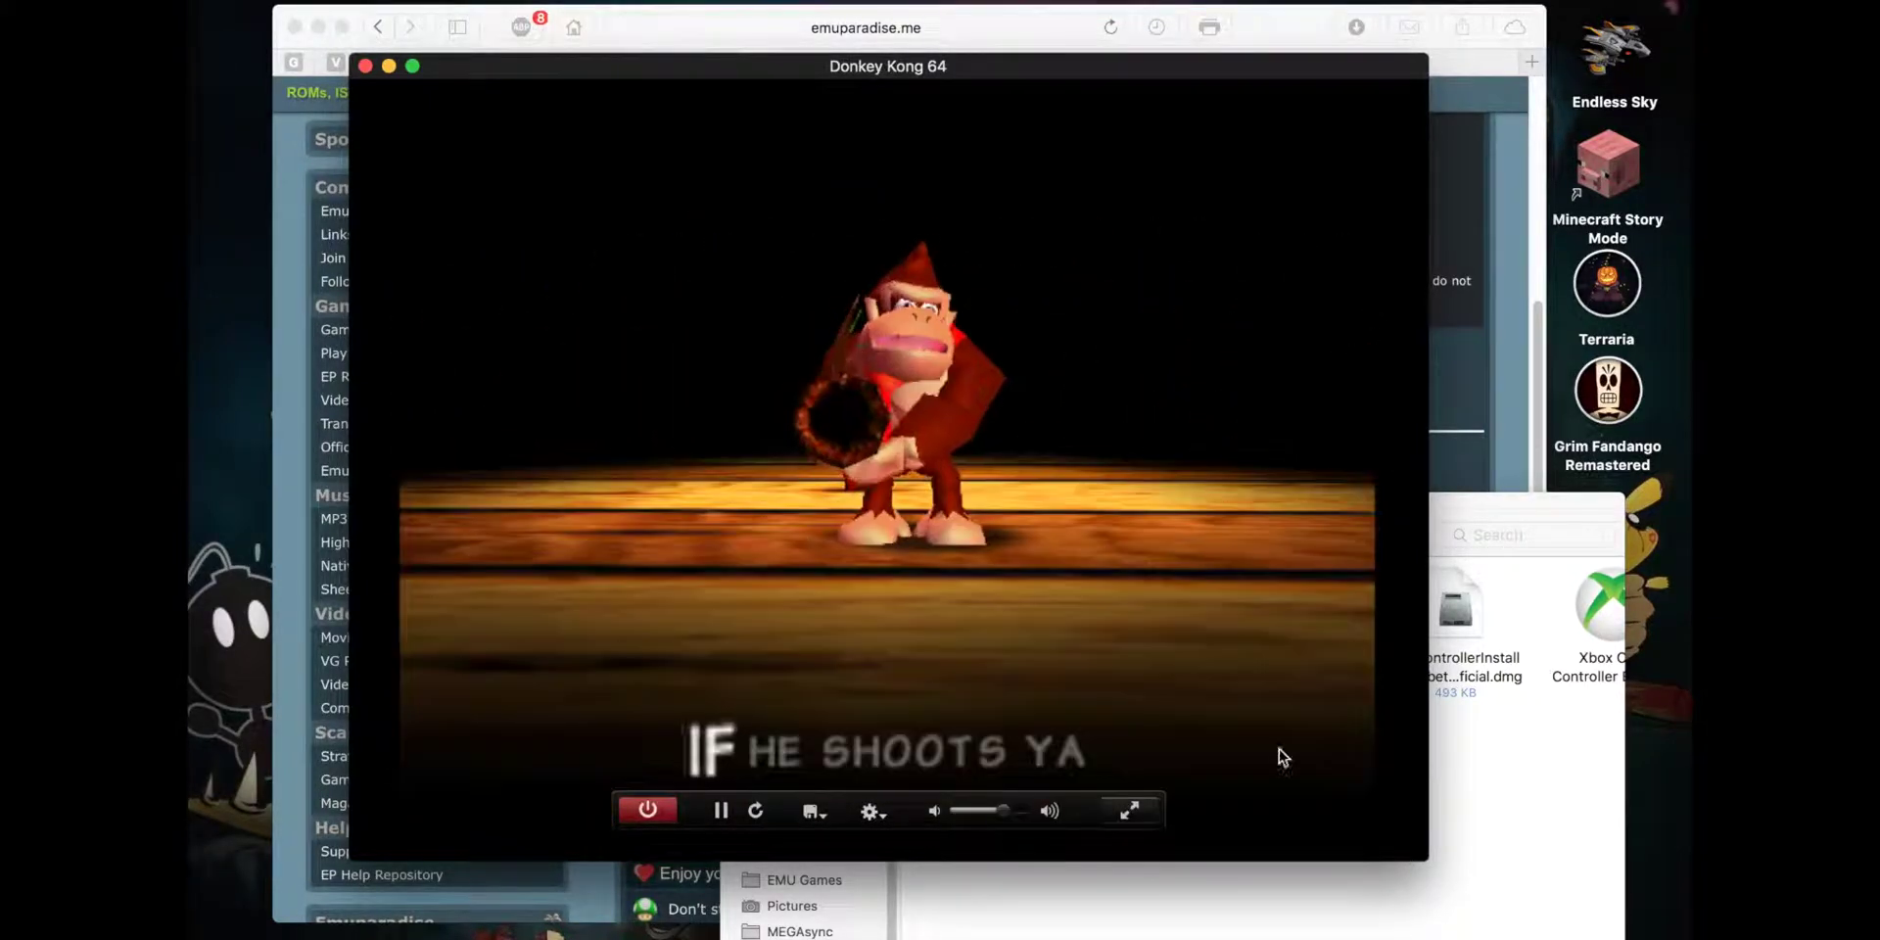
Step: Open OpenEmu Preferences and confirm Nintendo 64 and Player 1 in the Controls popups
mouse_move(308, 5)
click(364, 13)
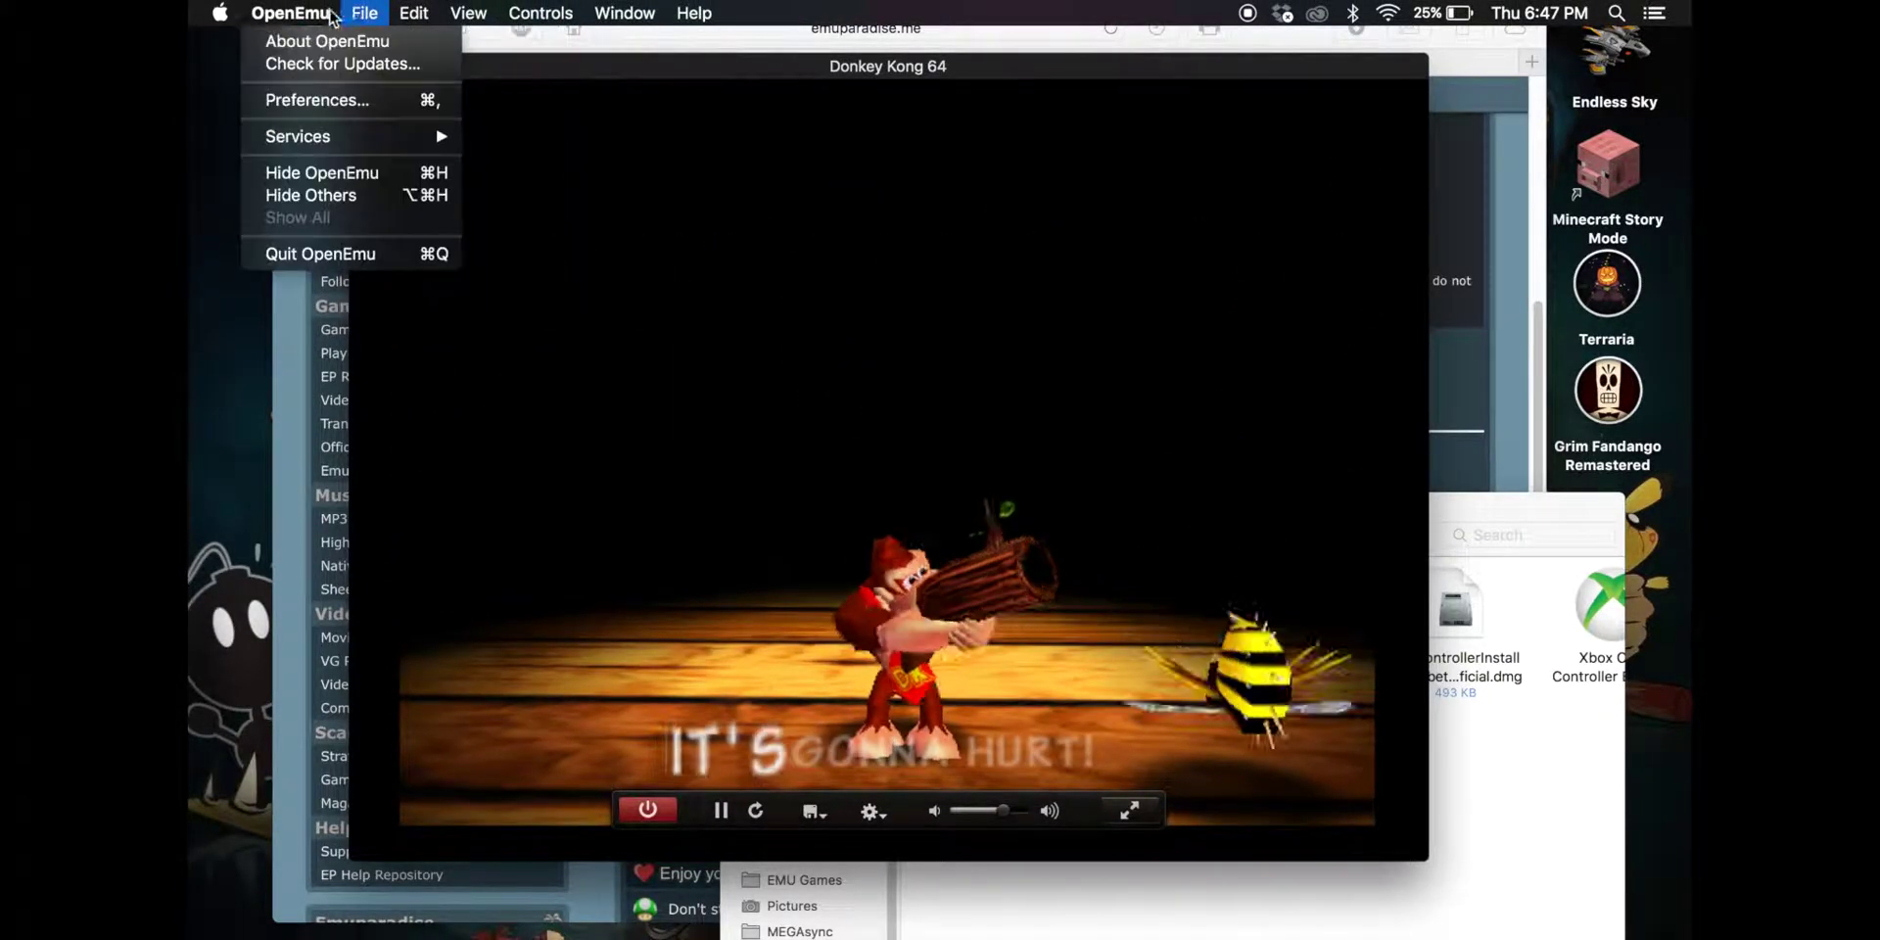
click(290, 12)
click(320, 18)
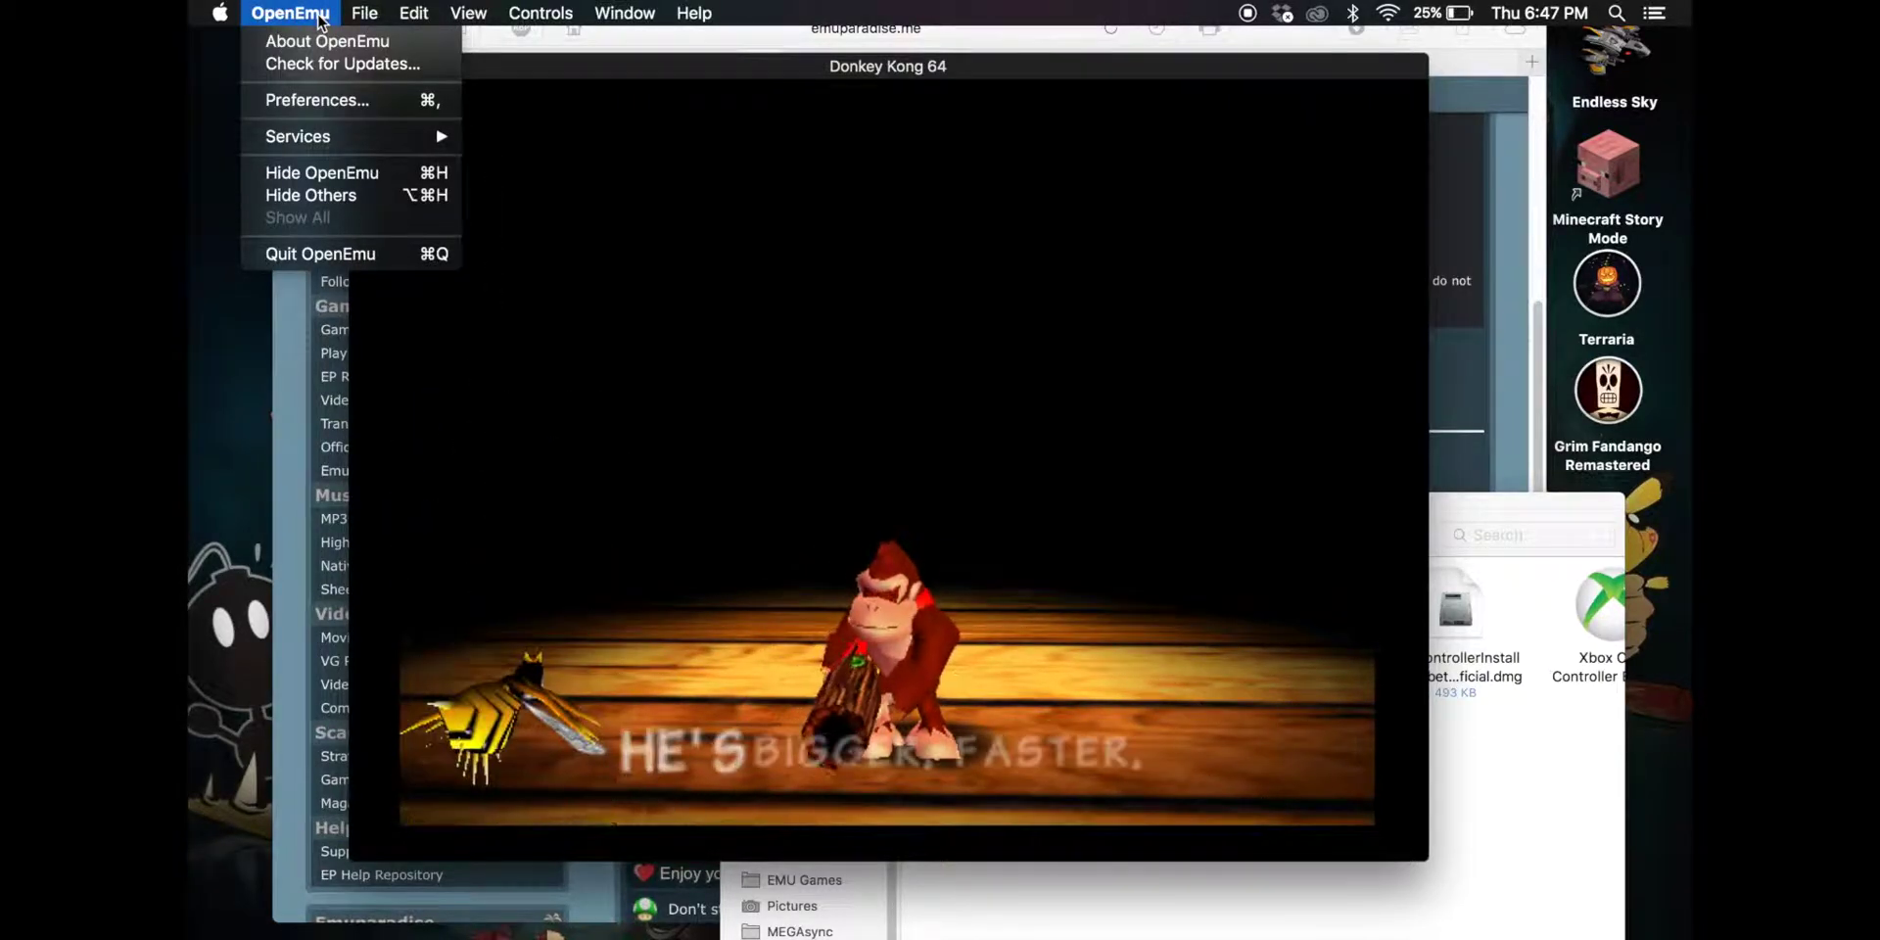
click(333, 101)
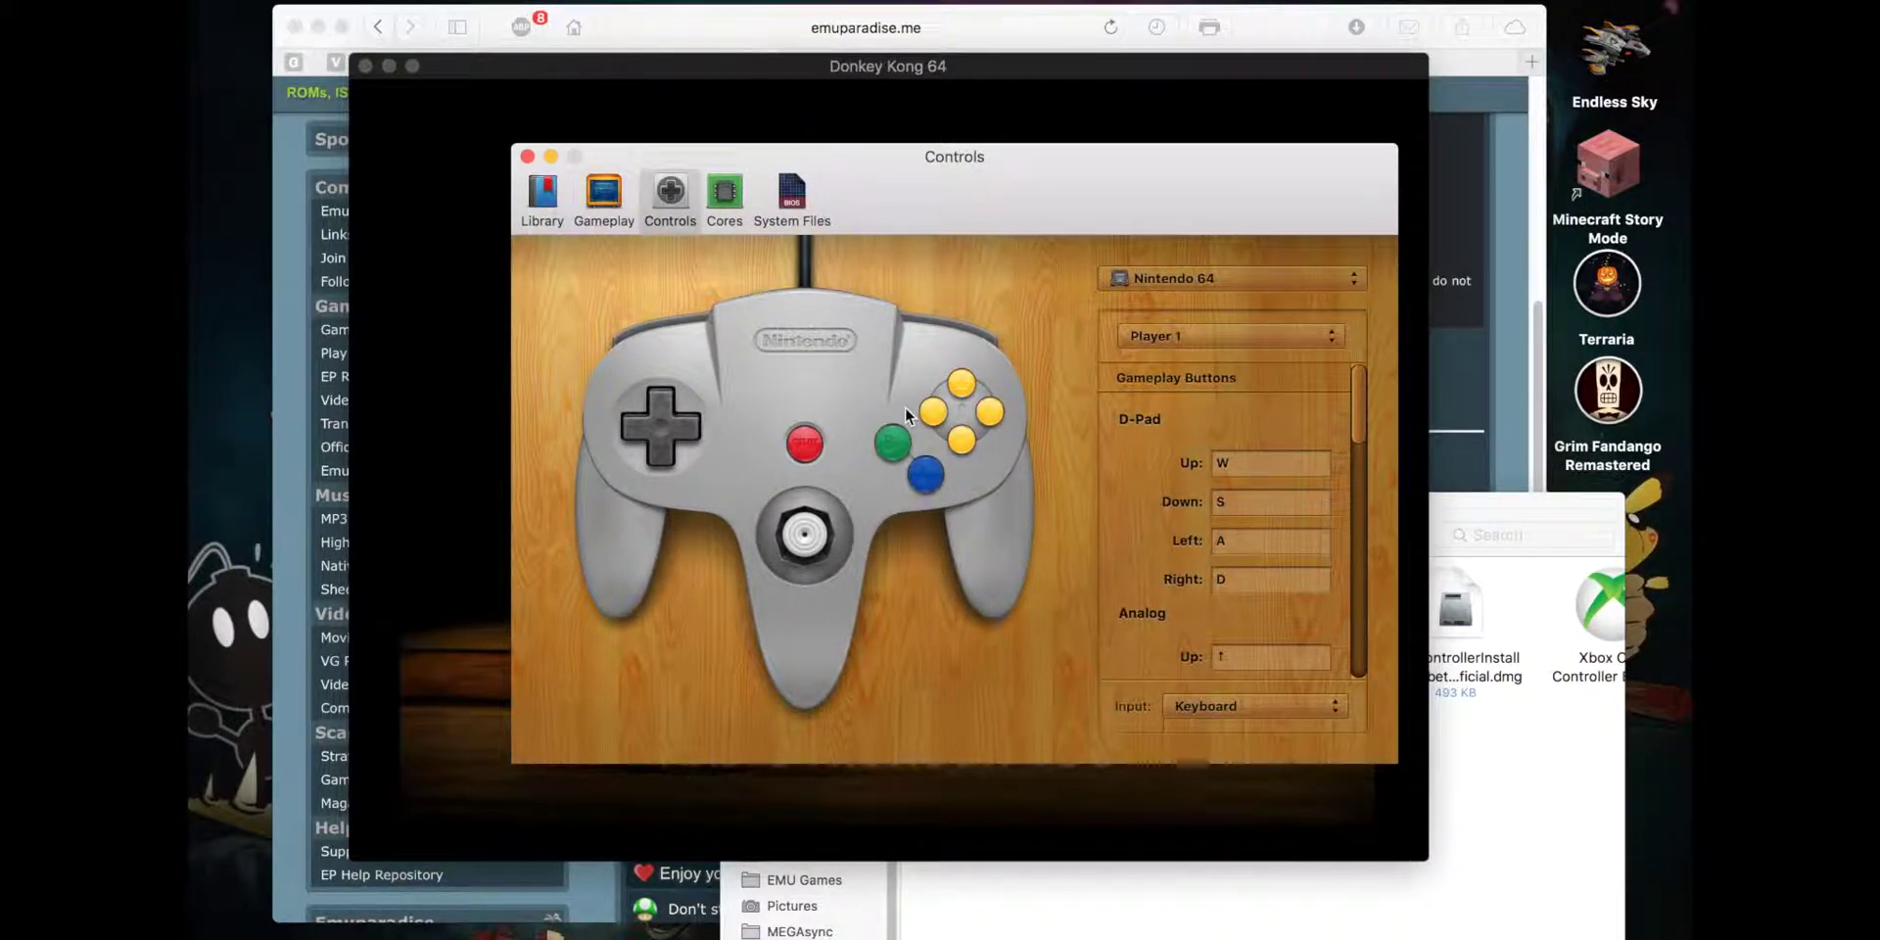
click(1210, 282)
click(1194, 307)
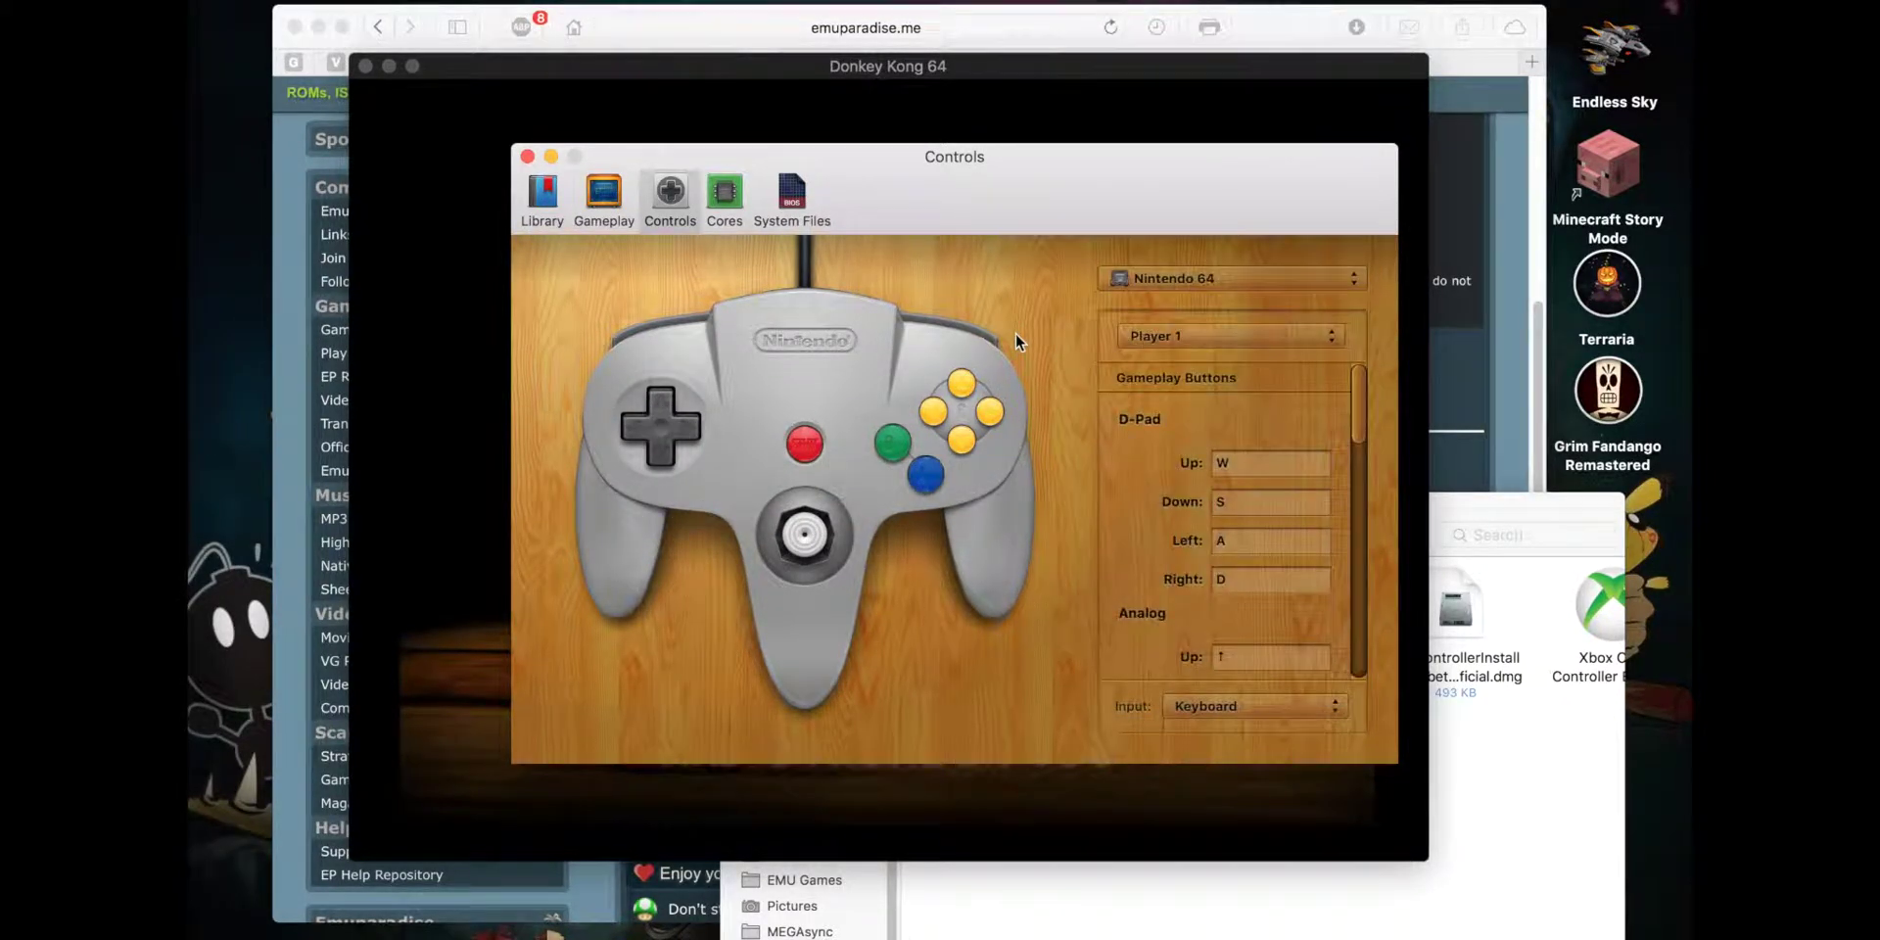
click(1210, 339)
click(1021, 407)
Step: Via the gear menu's Edit Game Controls, set Player 1 input to the Microsoft Official Wired controller
click(1238, 707)
key(super+w)
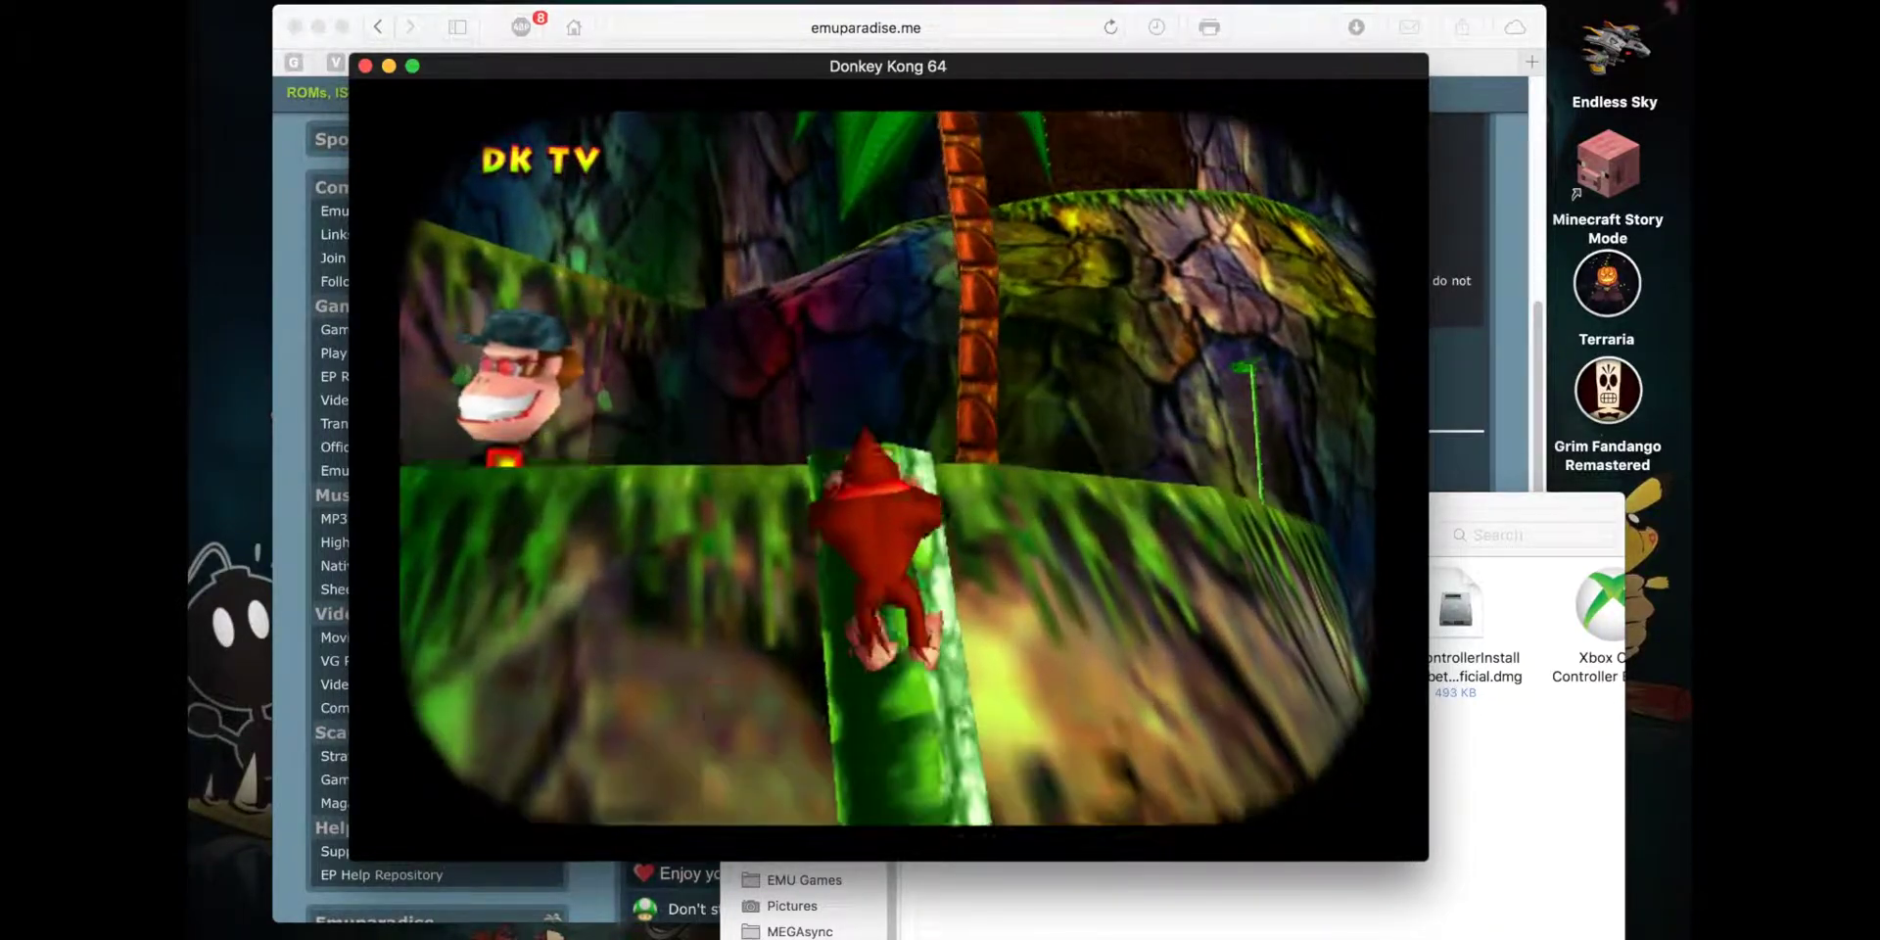
mouse_move(902, 843)
click(872, 810)
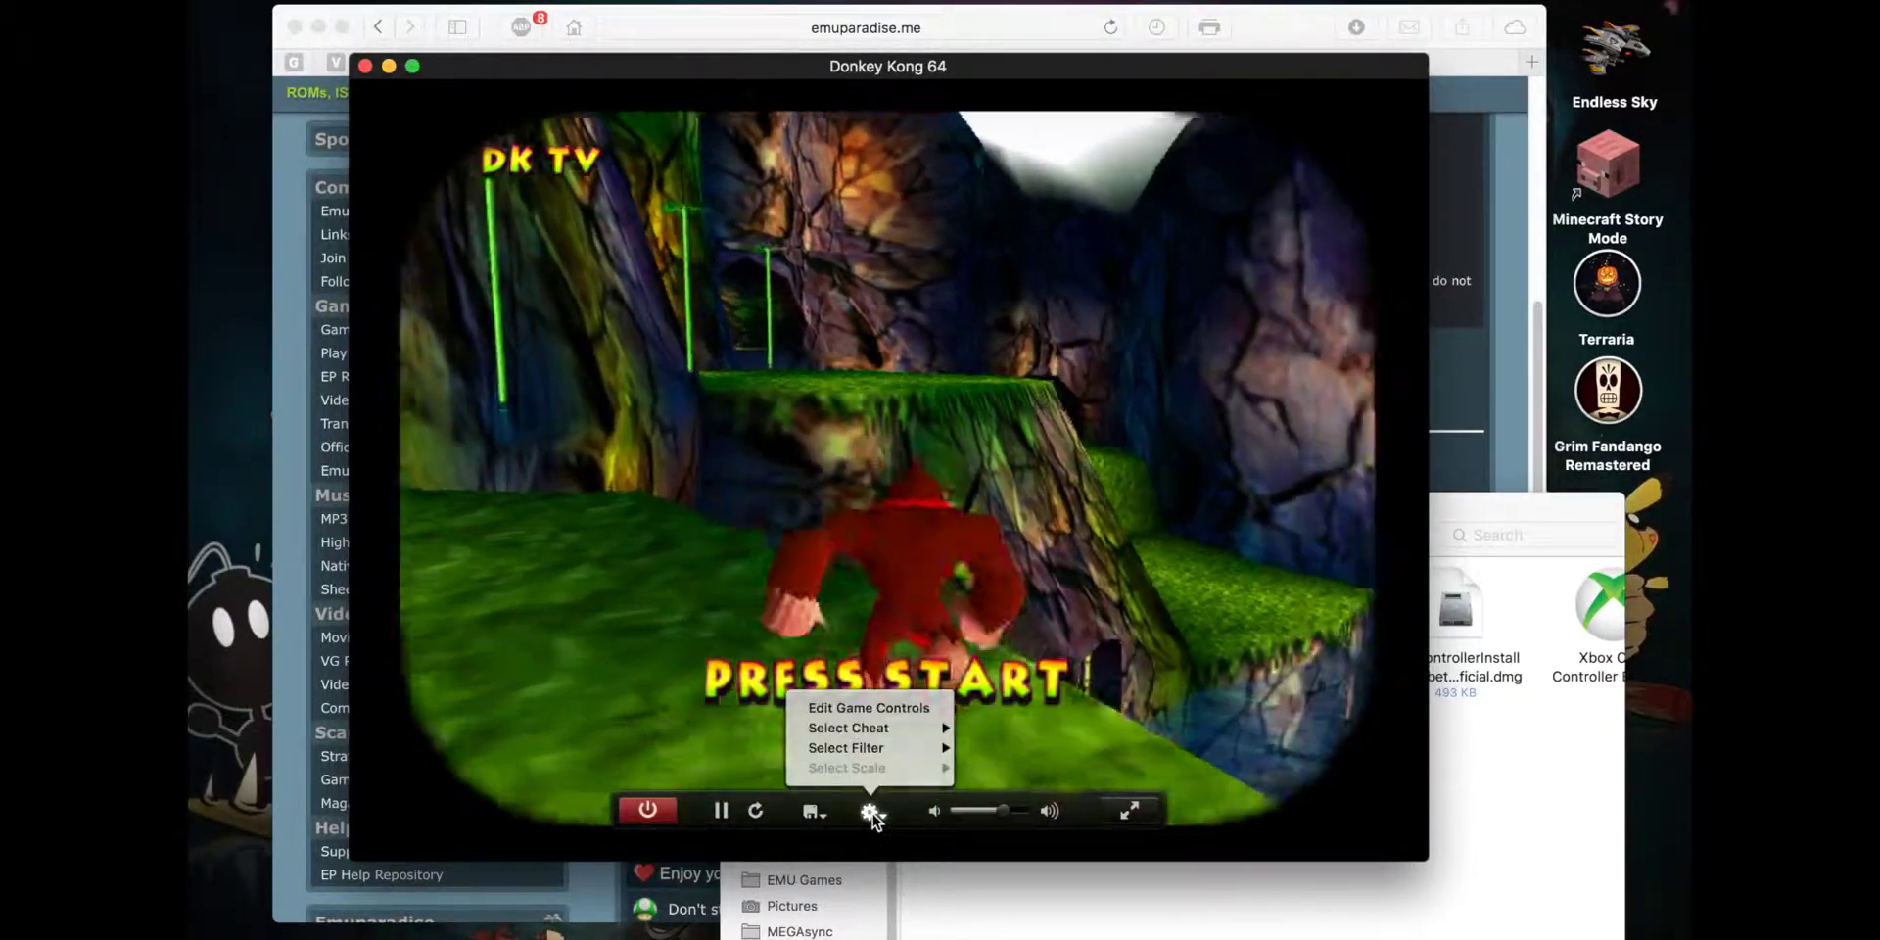
click(889, 709)
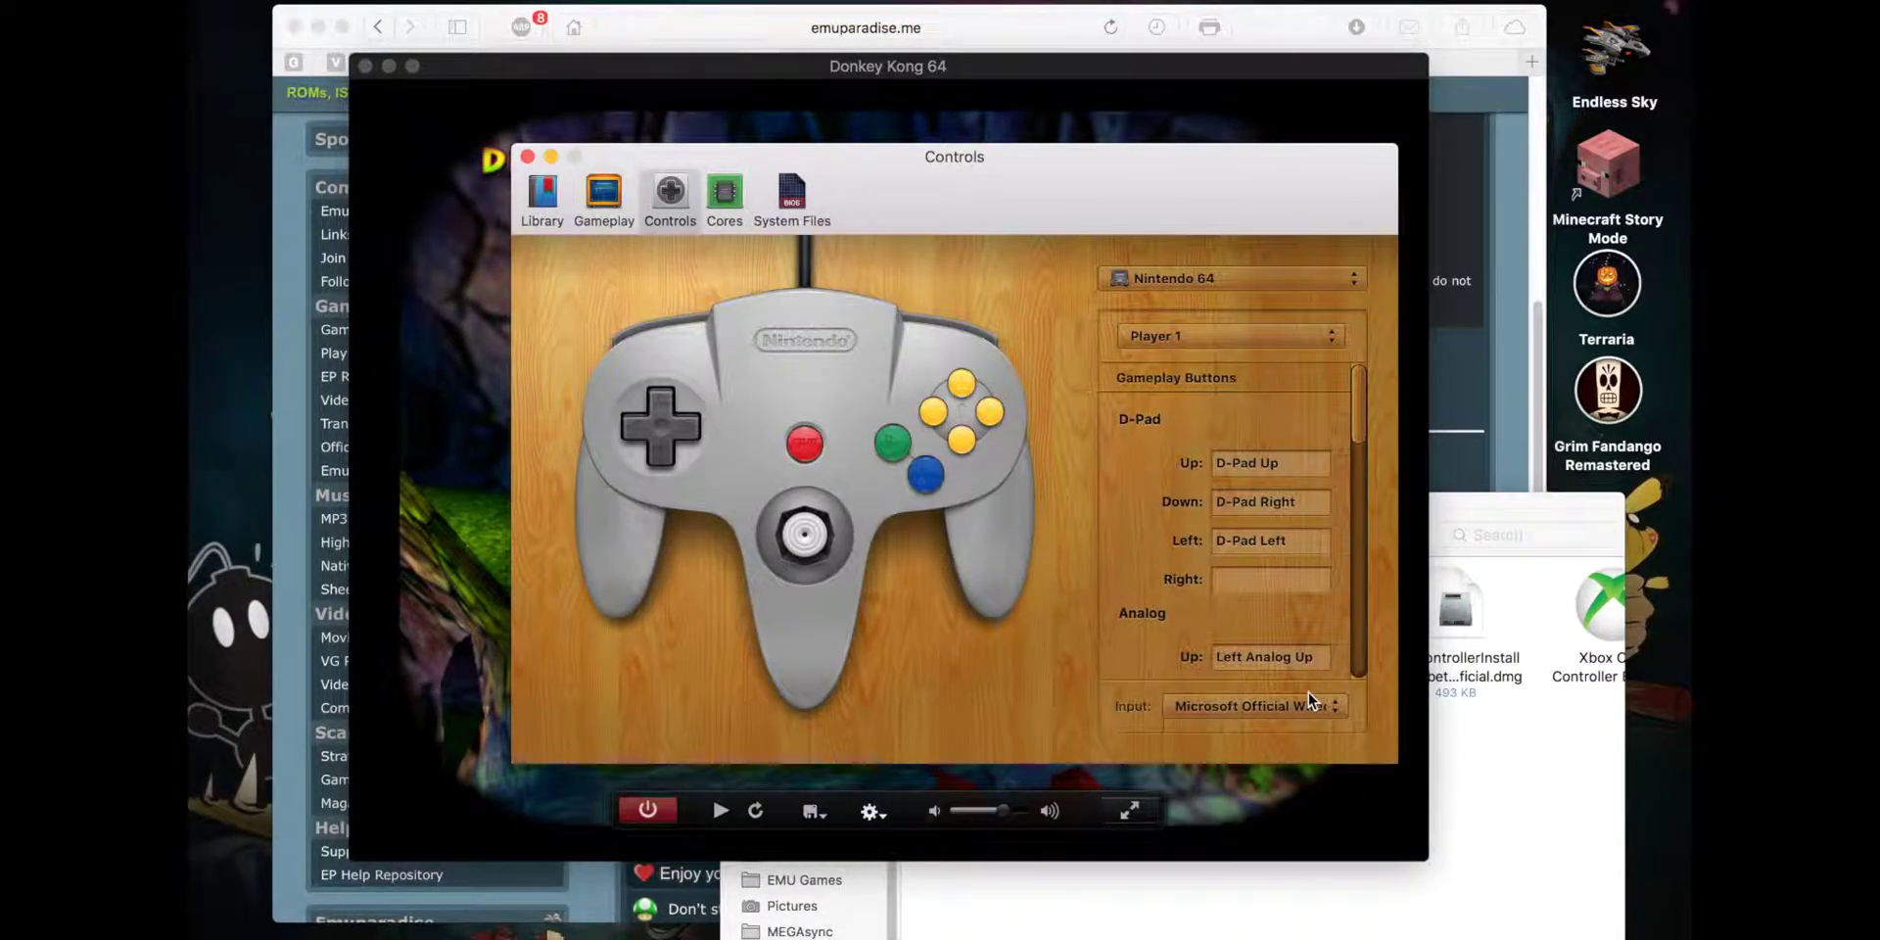
click(1300, 707)
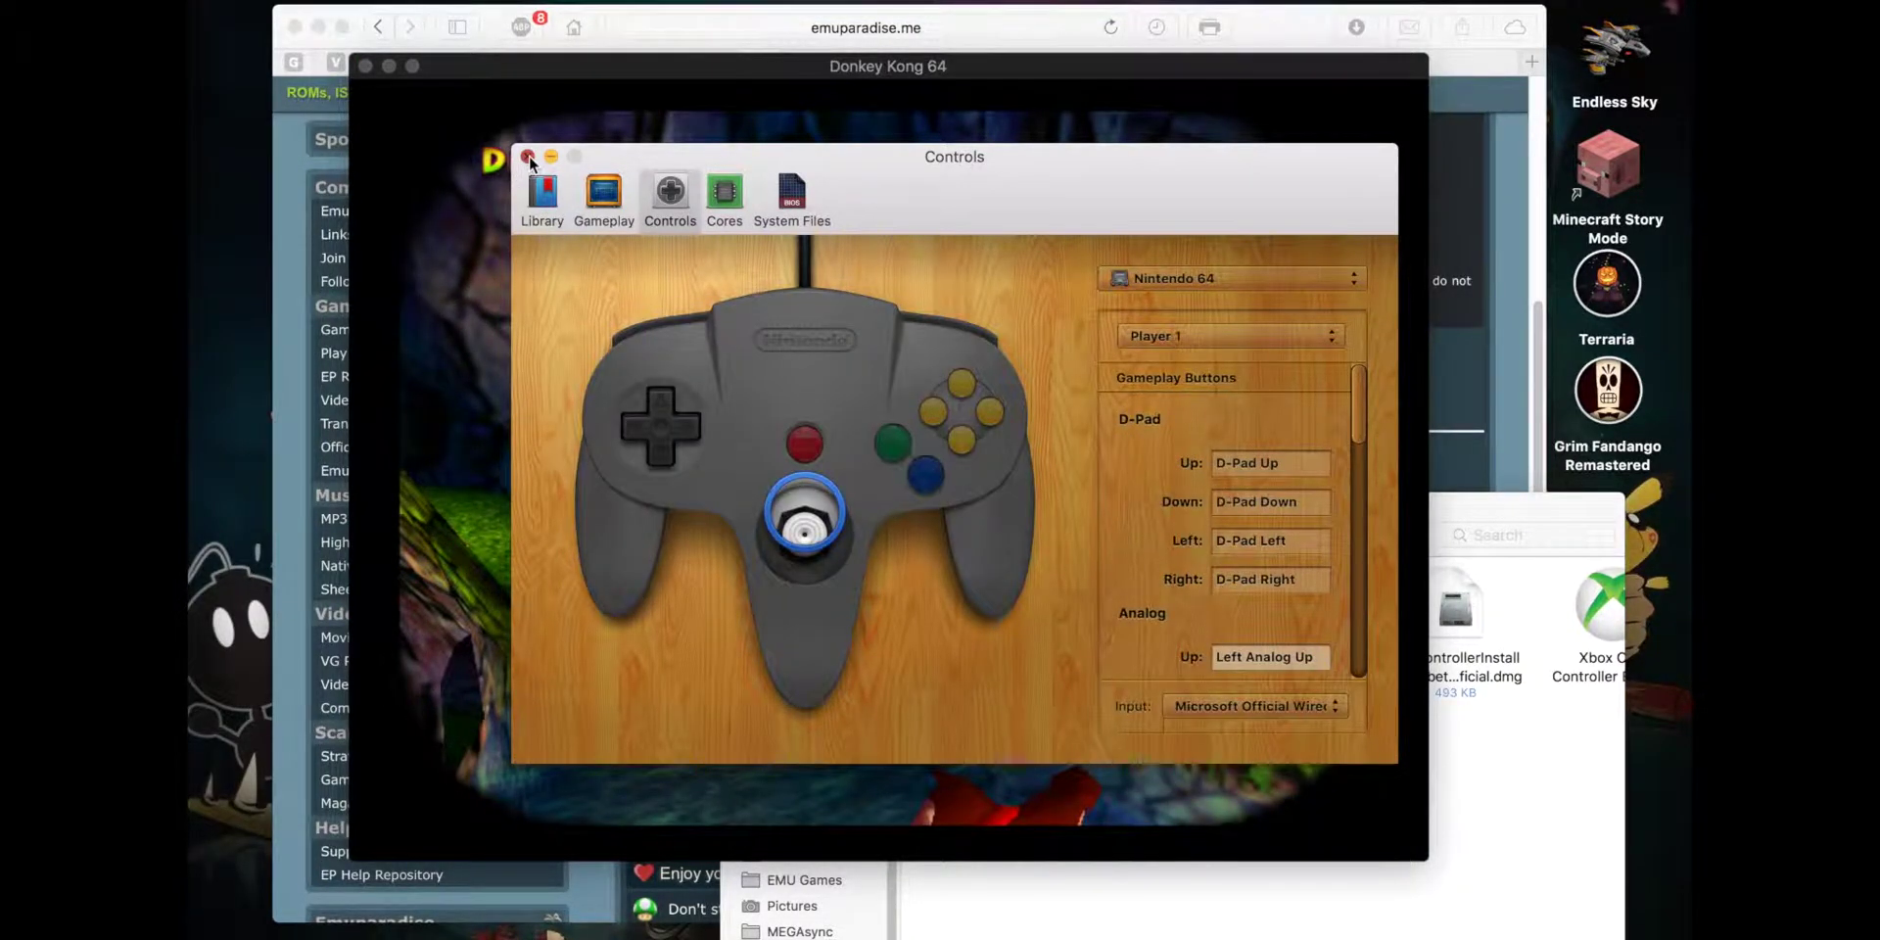
click(528, 158)
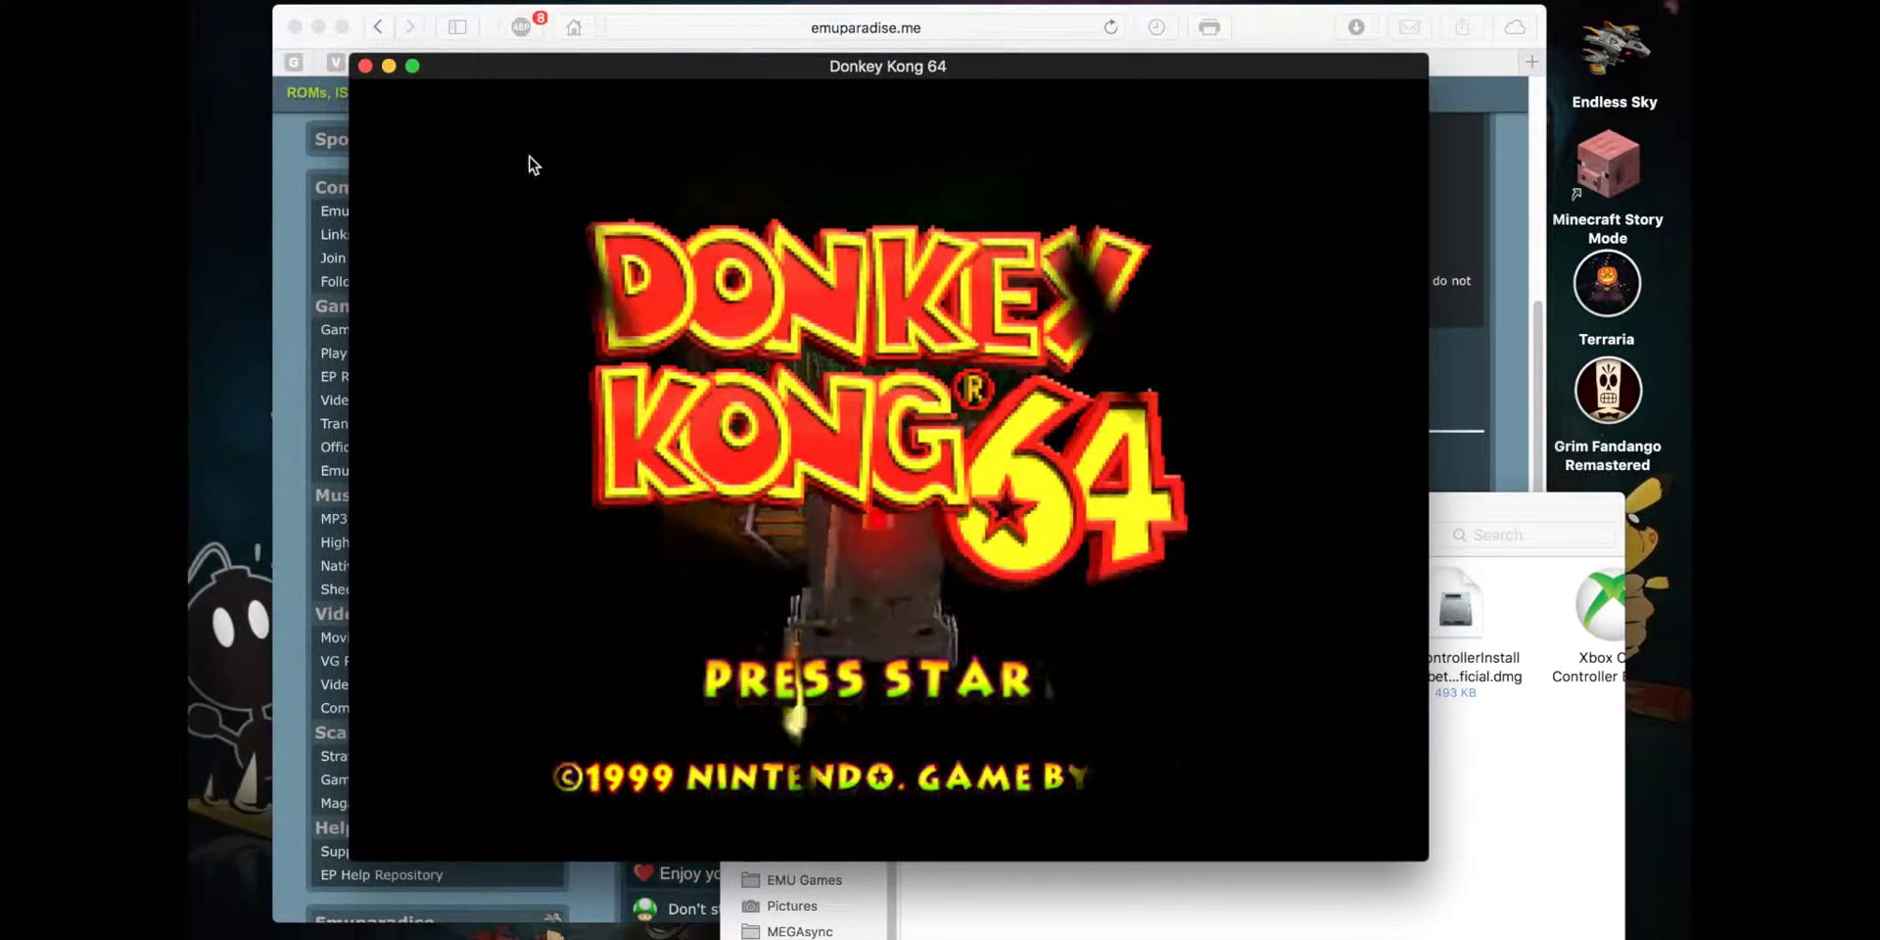
Step: Press Start at the title, rotate to the EMPTY file and begin a new game
key(Return)
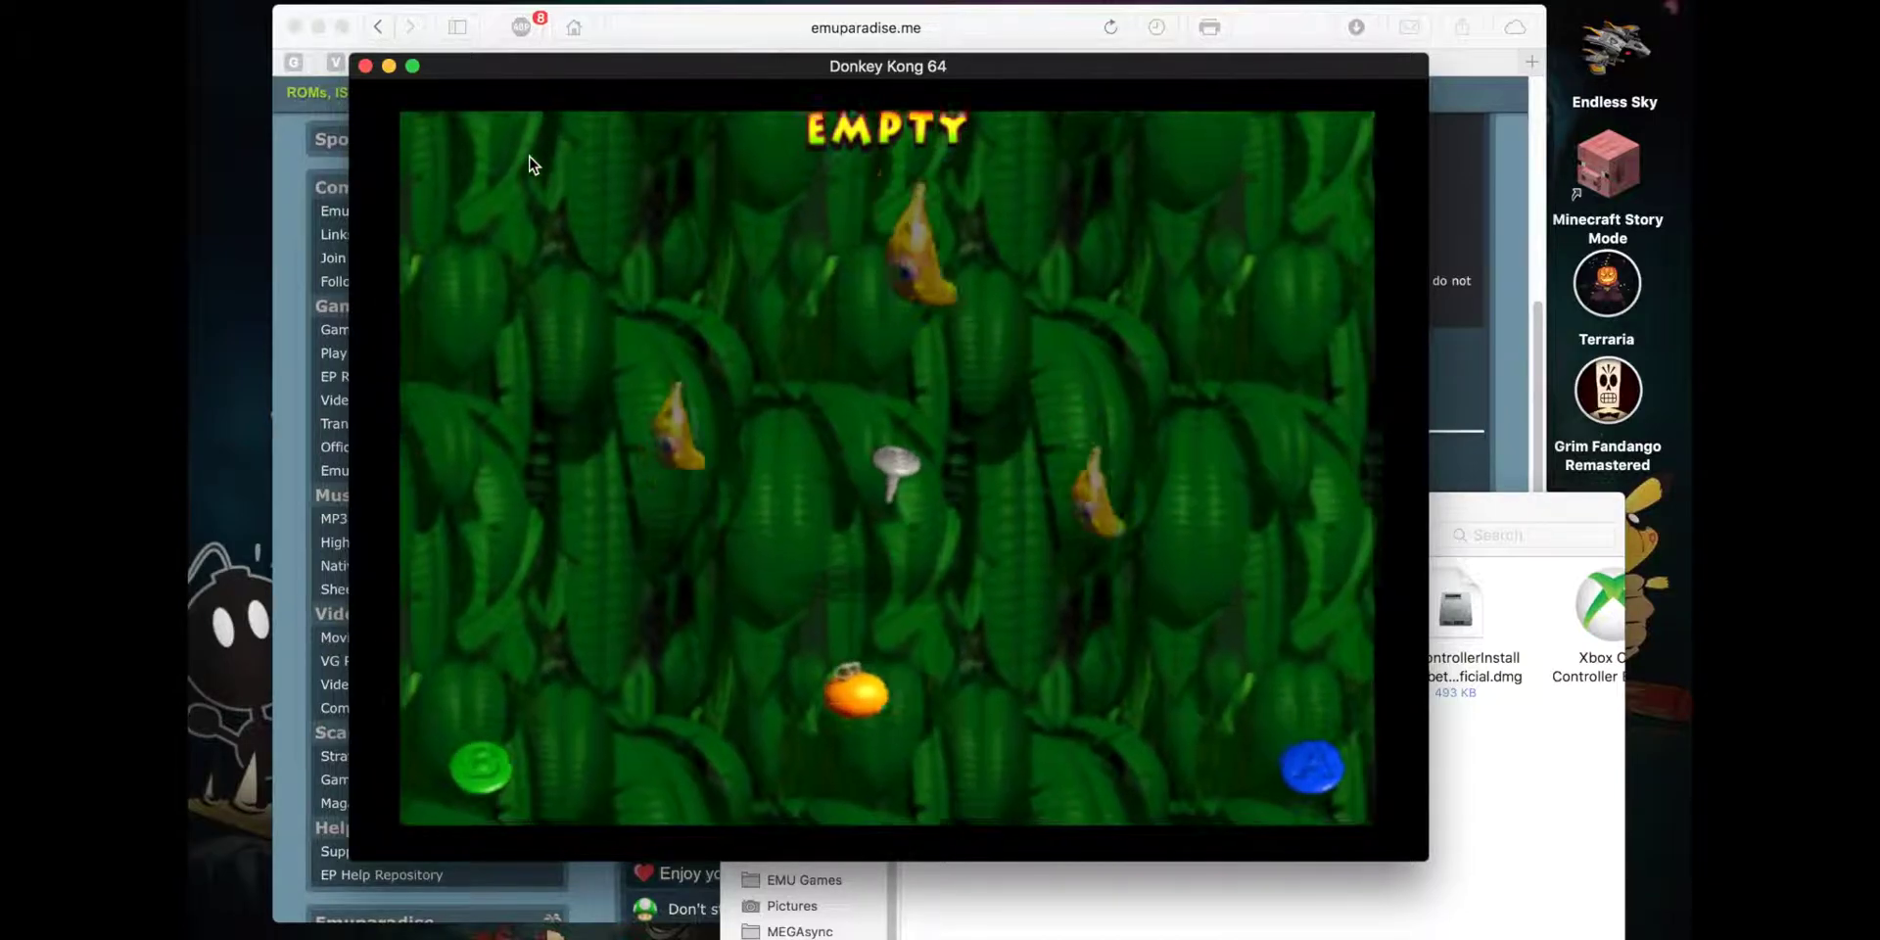
key(Right)
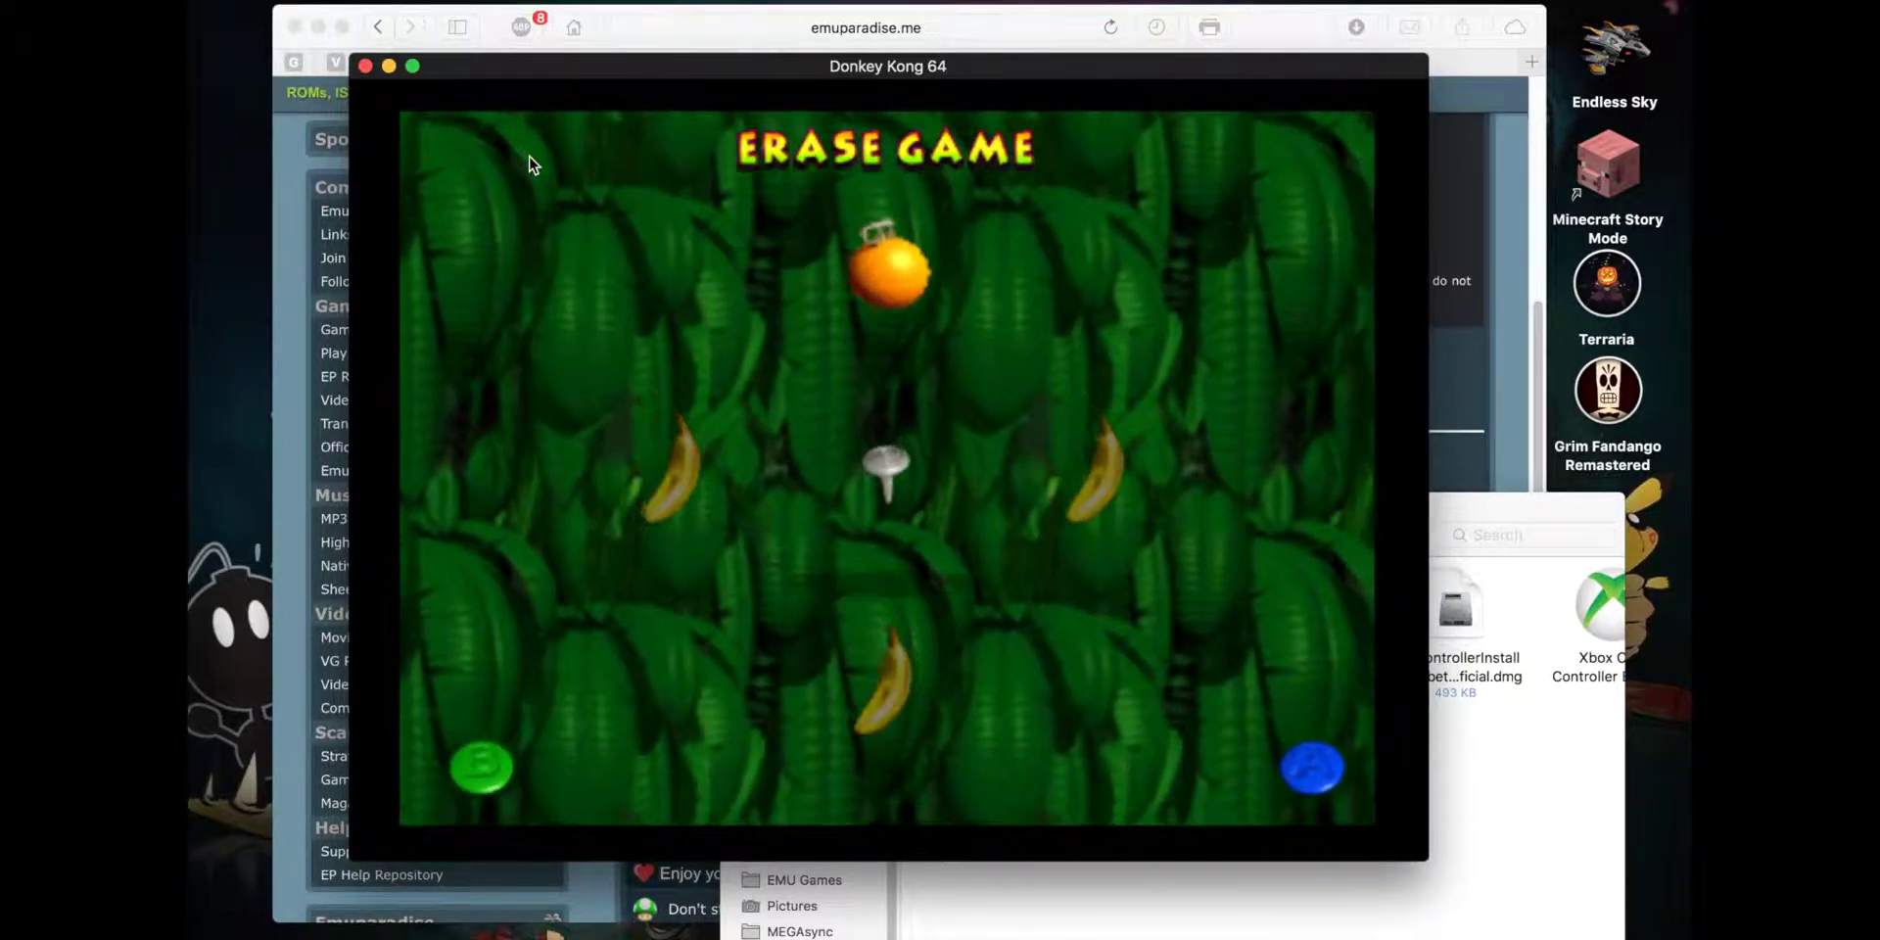
key(Left)
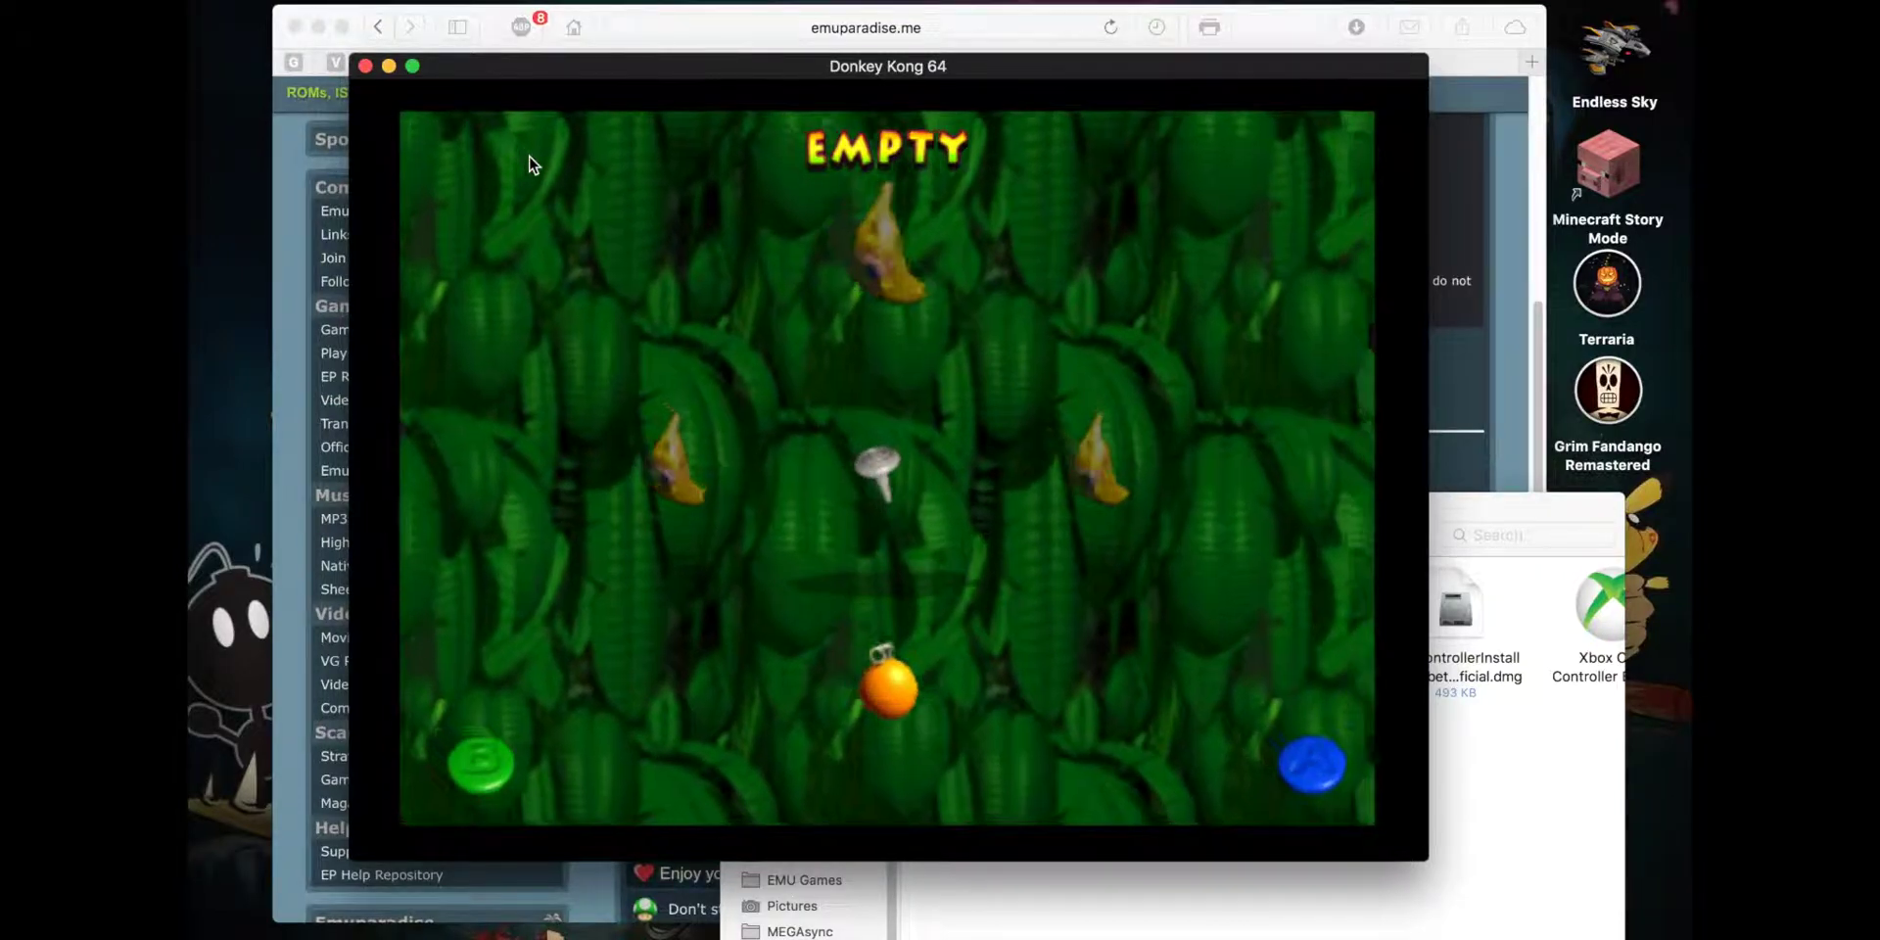
key(Return)
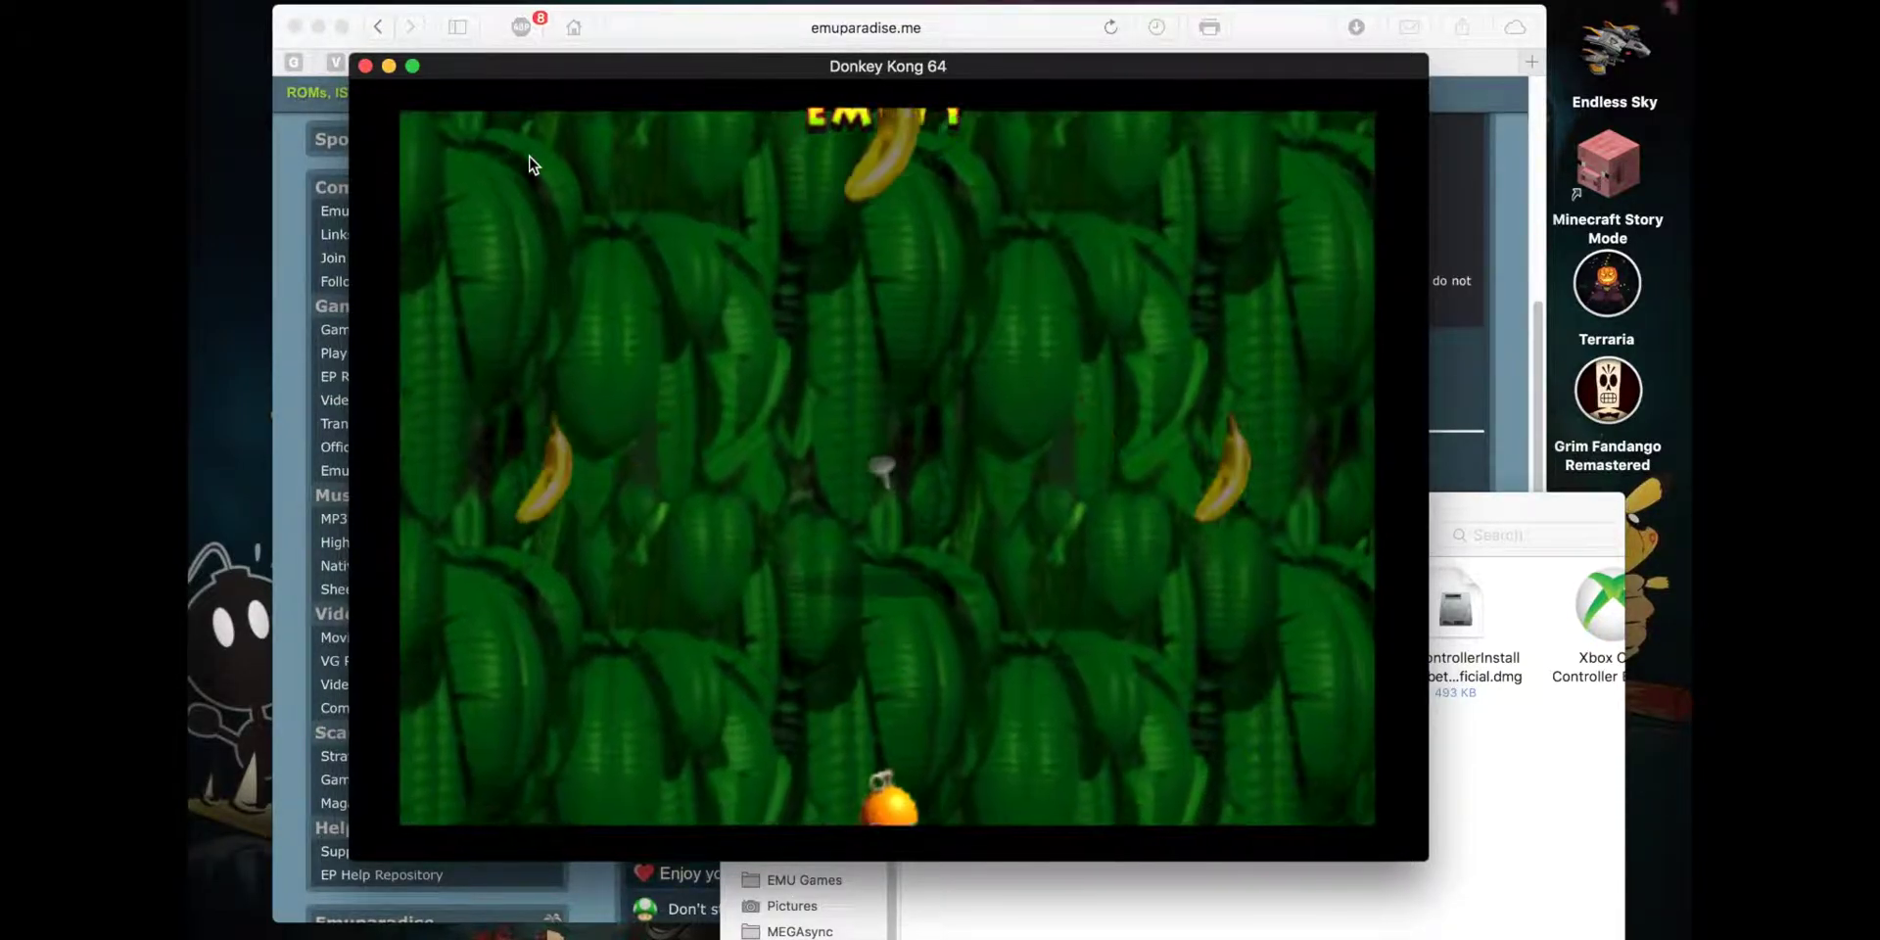
mouse_move(420, 202)
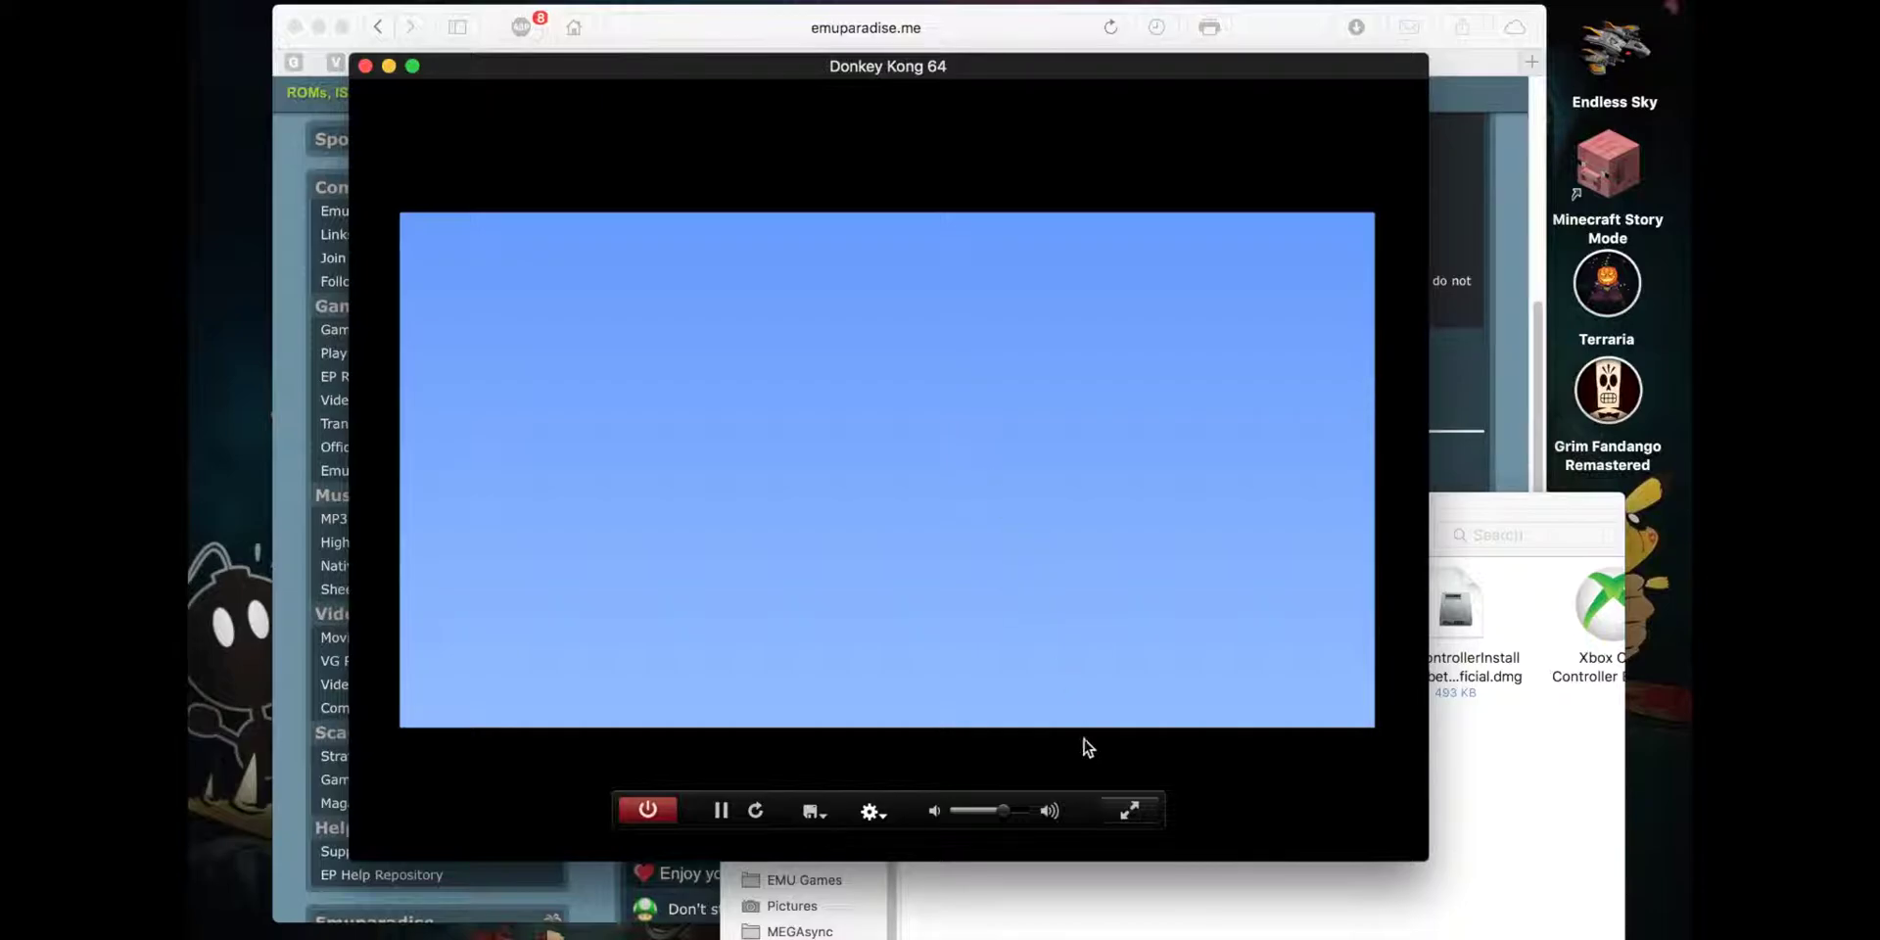
Step: Switch Donkey Kong 64 to full screen and let the cutscene play into Cranky's Lab
click(1142, 817)
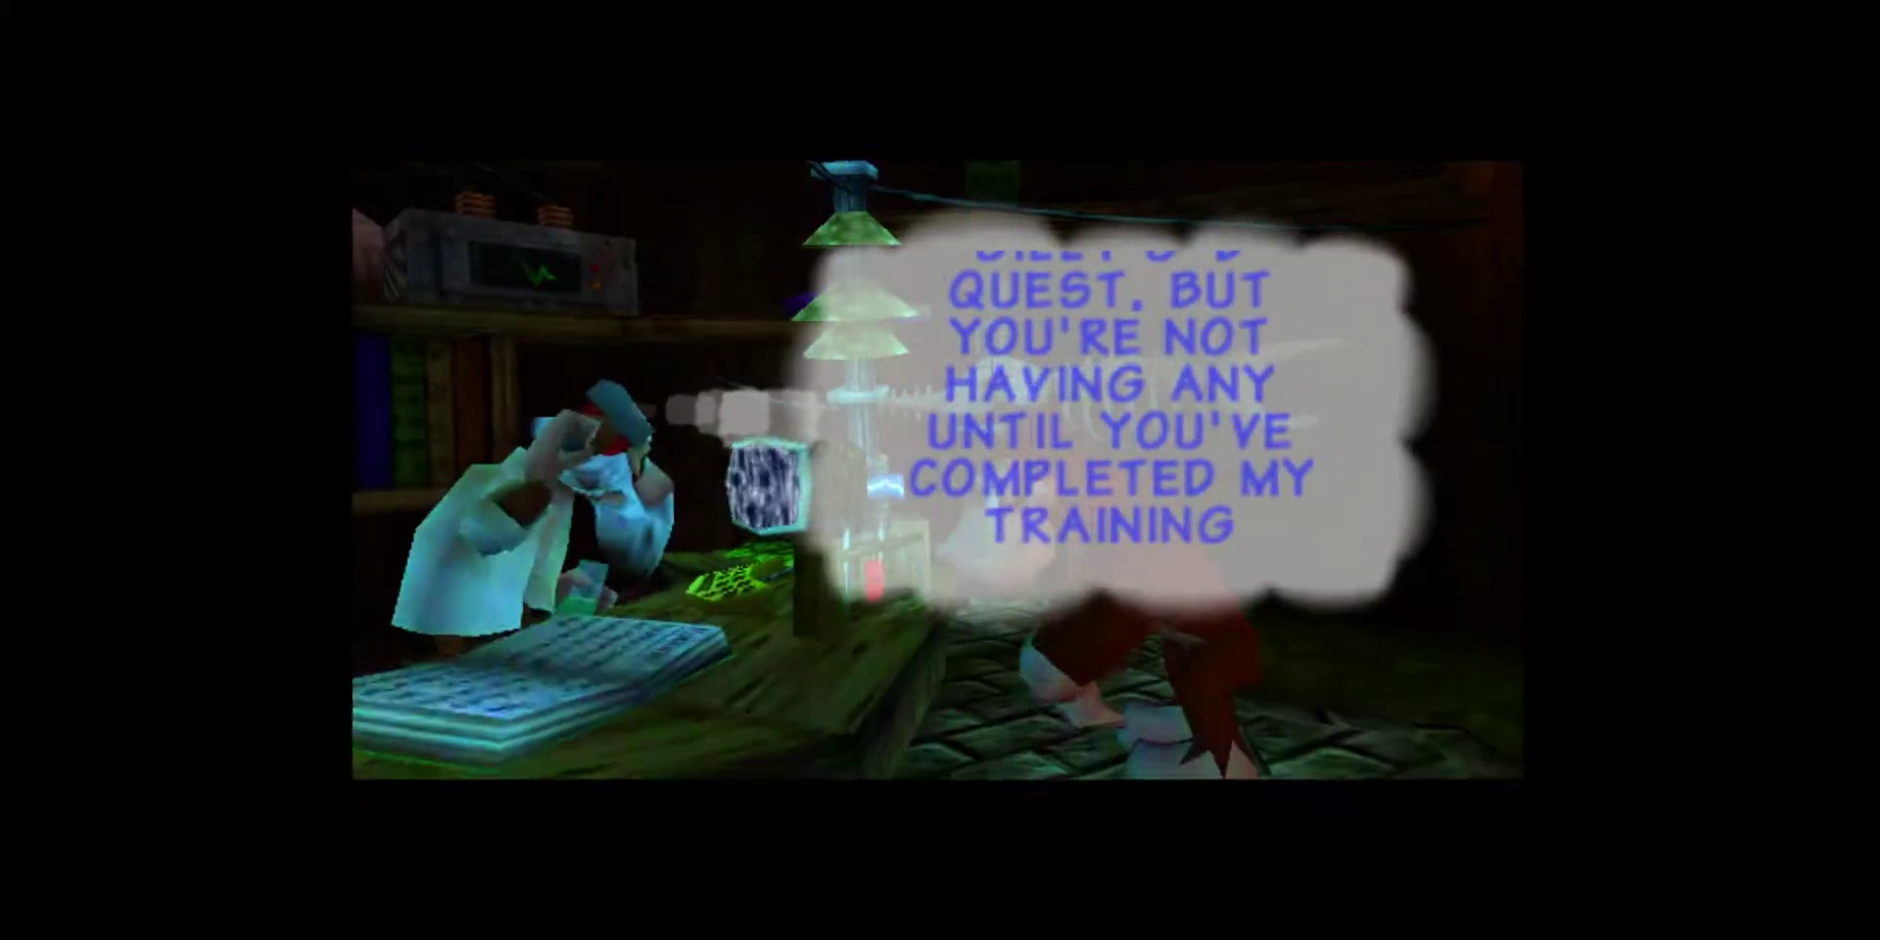
mouse_move(1342, 532)
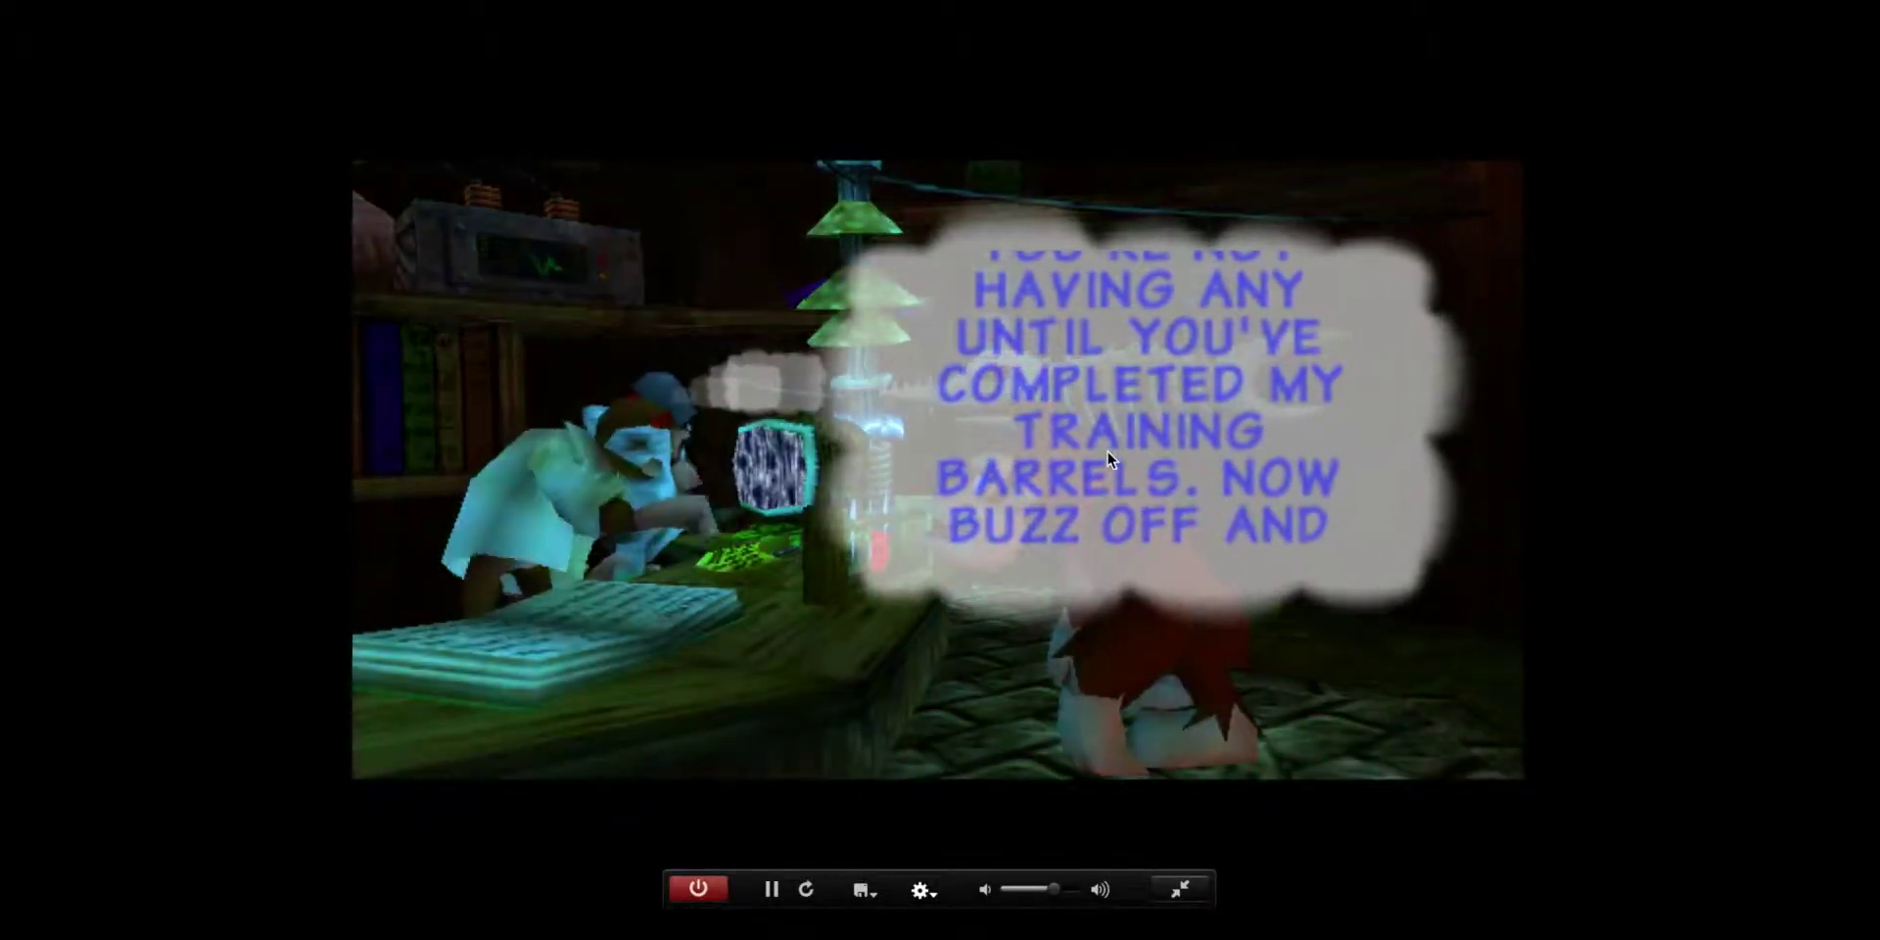